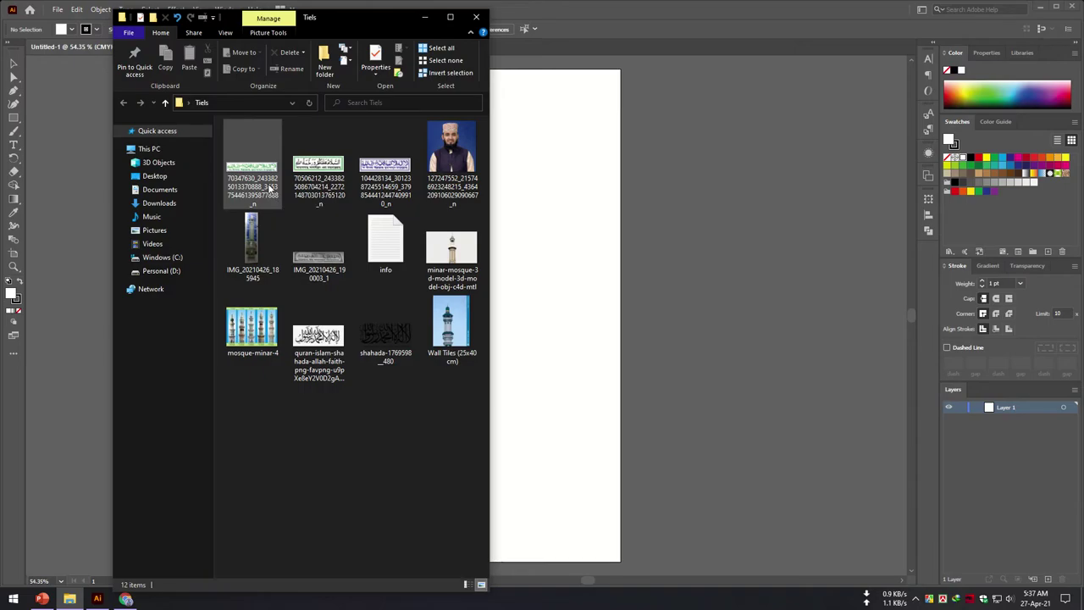
# Step: Preview the tile images one by one in the photo viewer, then close it
pyautogui.doubleClick(269, 188)
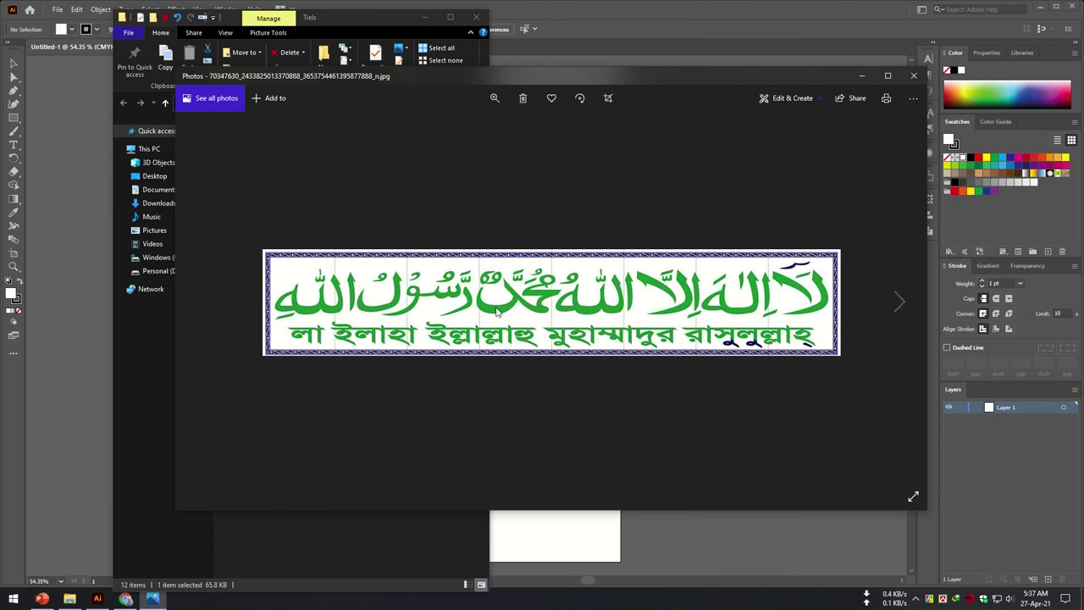
pyautogui.press('Right')
pyautogui.press('Right')
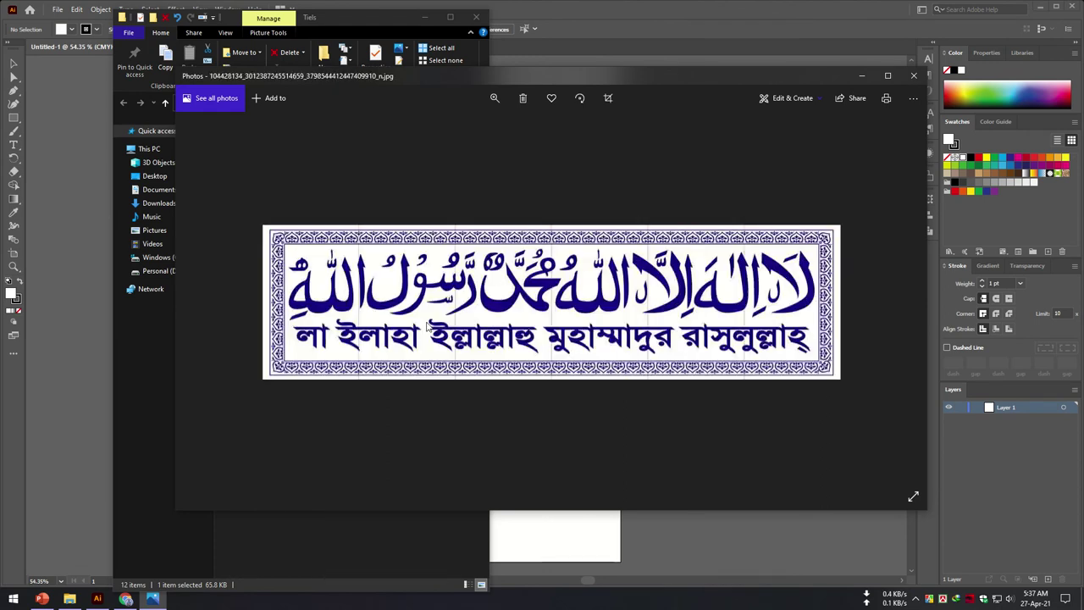
pyautogui.press('Right')
pyautogui.press('Right')
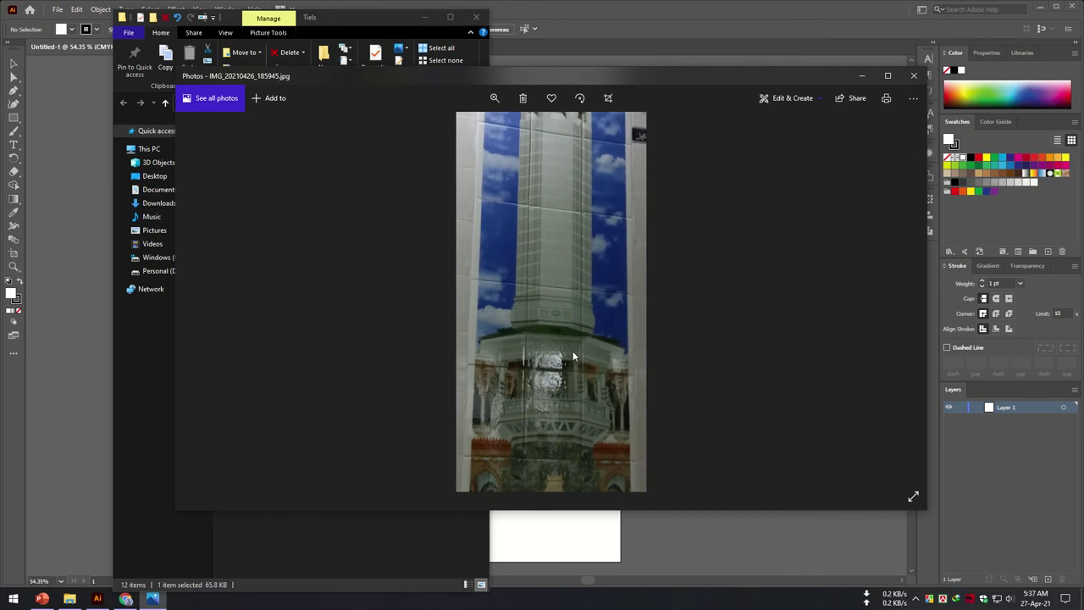
pyautogui.press('Right')
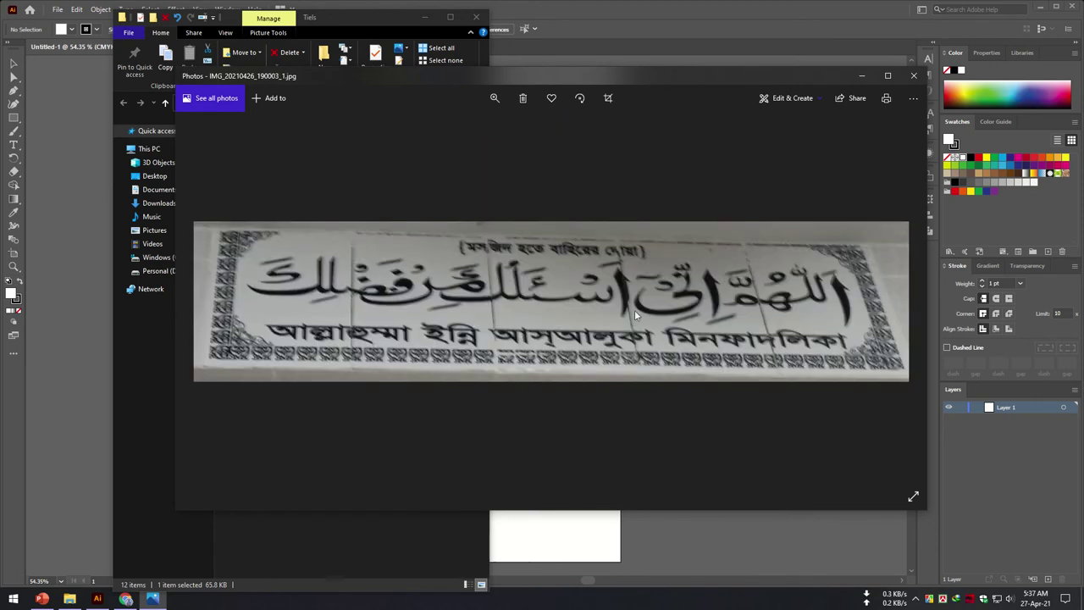
pyautogui.press('Right')
pyautogui.press('Right')
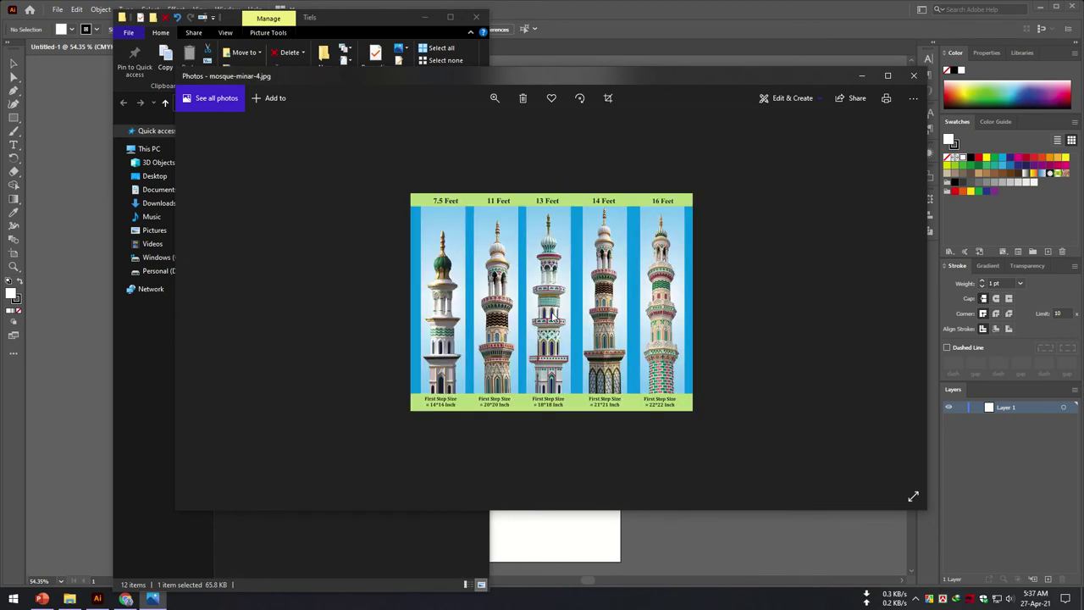
pyautogui.press('Right')
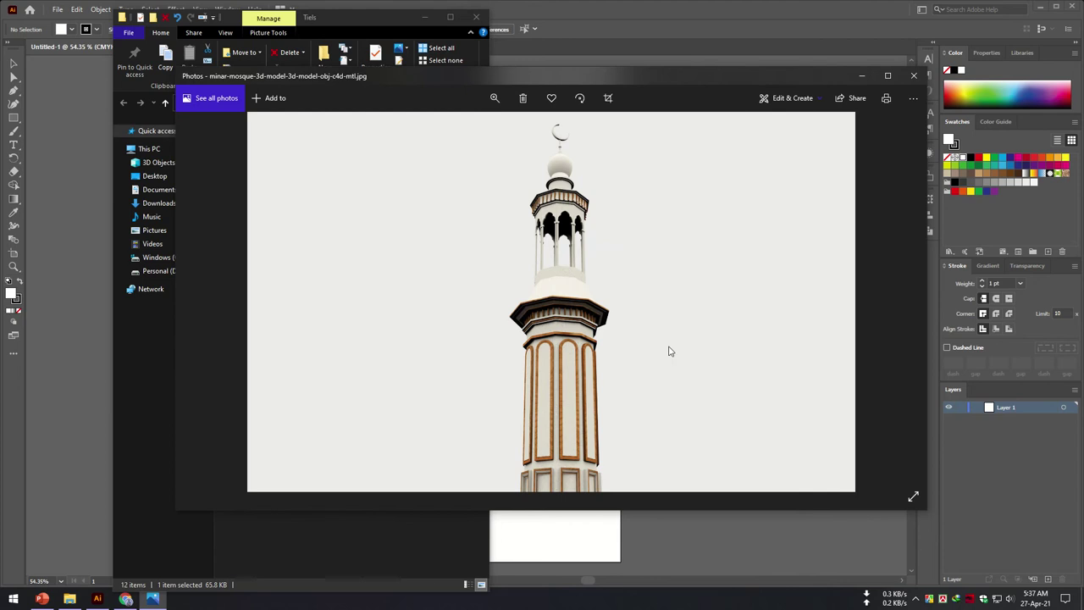
pyautogui.press('Right')
pyautogui.press('Right')
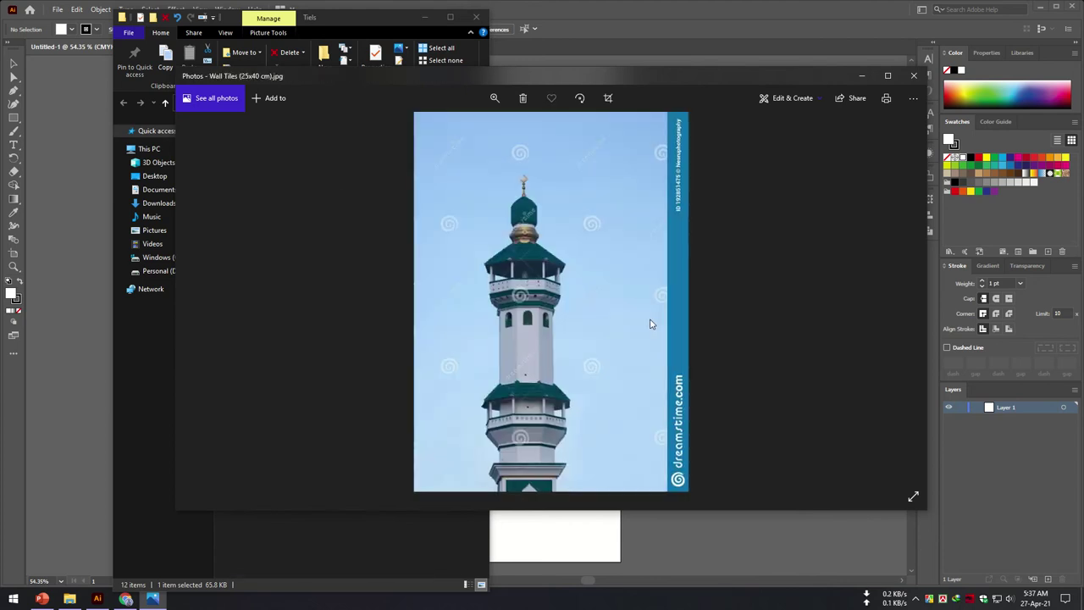
pyautogui.click(914, 75)
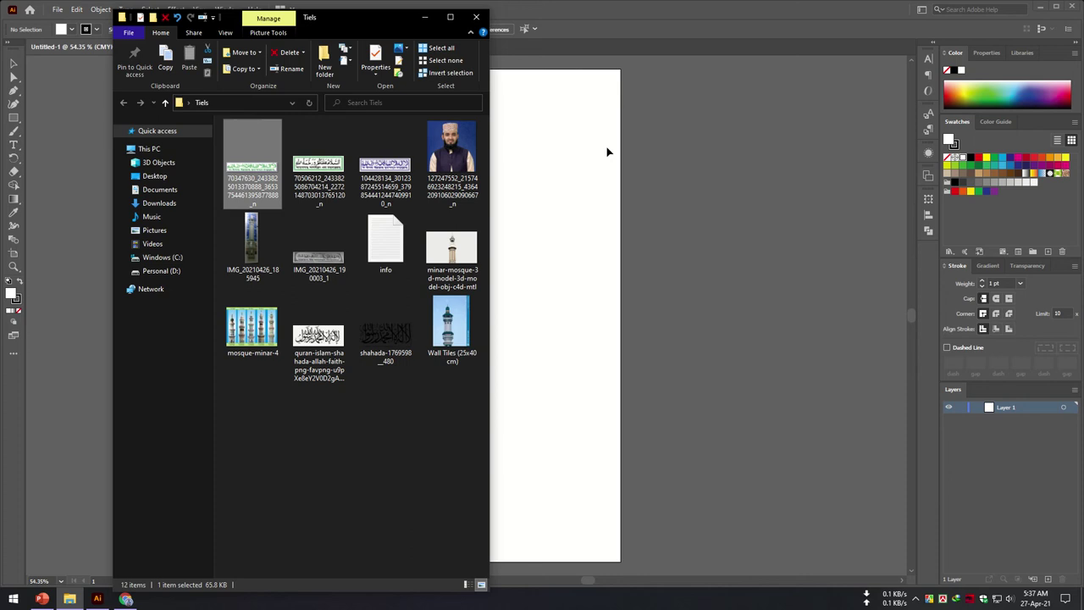
# Step: Minimize File Explorer and review the 25×40 cm CMYK new-document settings without creating one
pyautogui.click(595, 173)
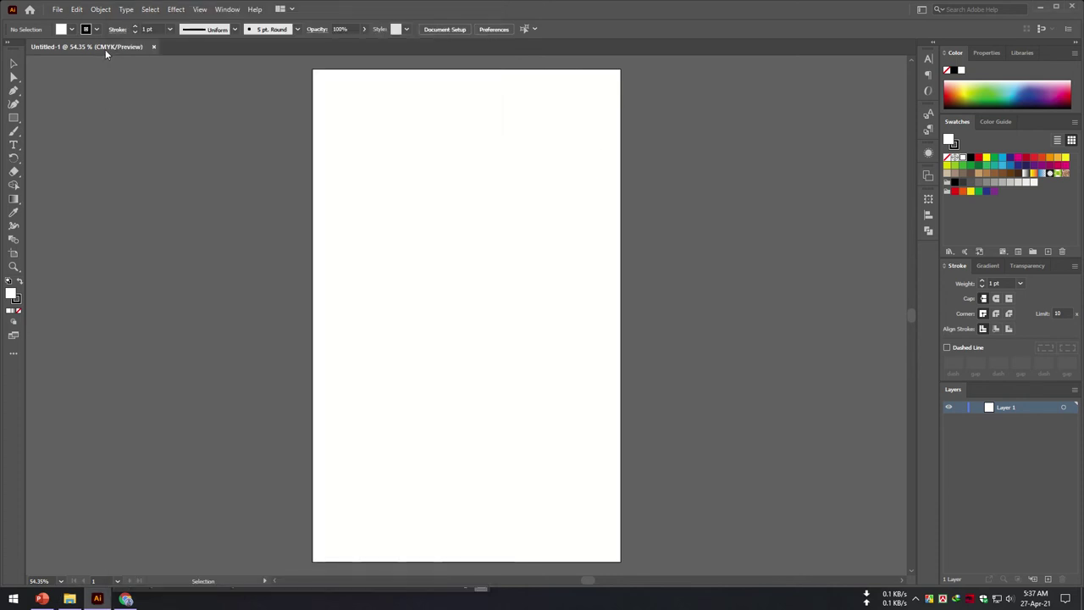
pyautogui.click(58, 10)
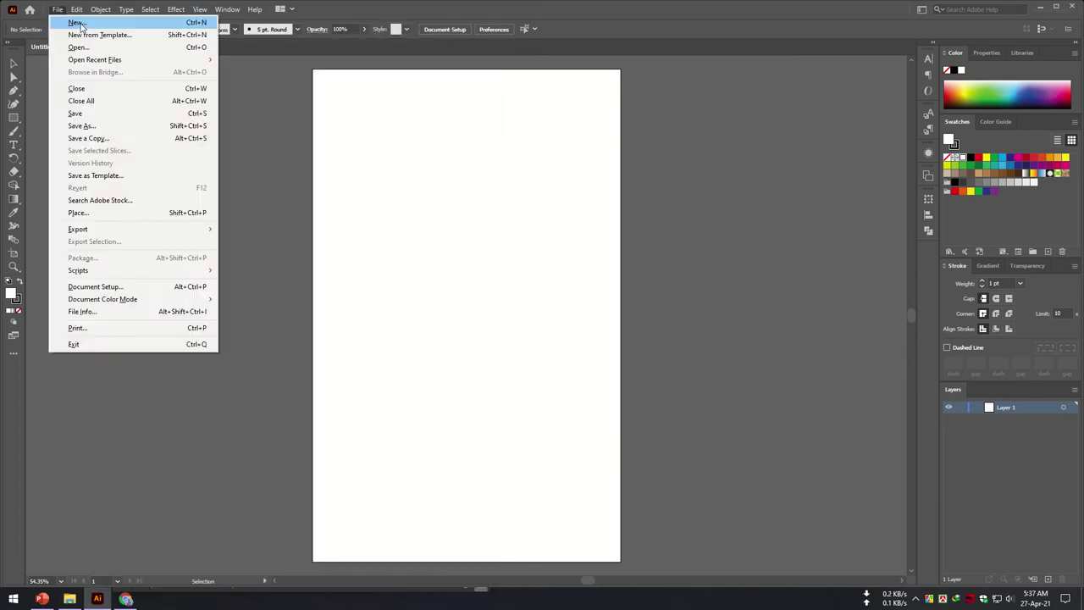
pyautogui.click(80, 23)
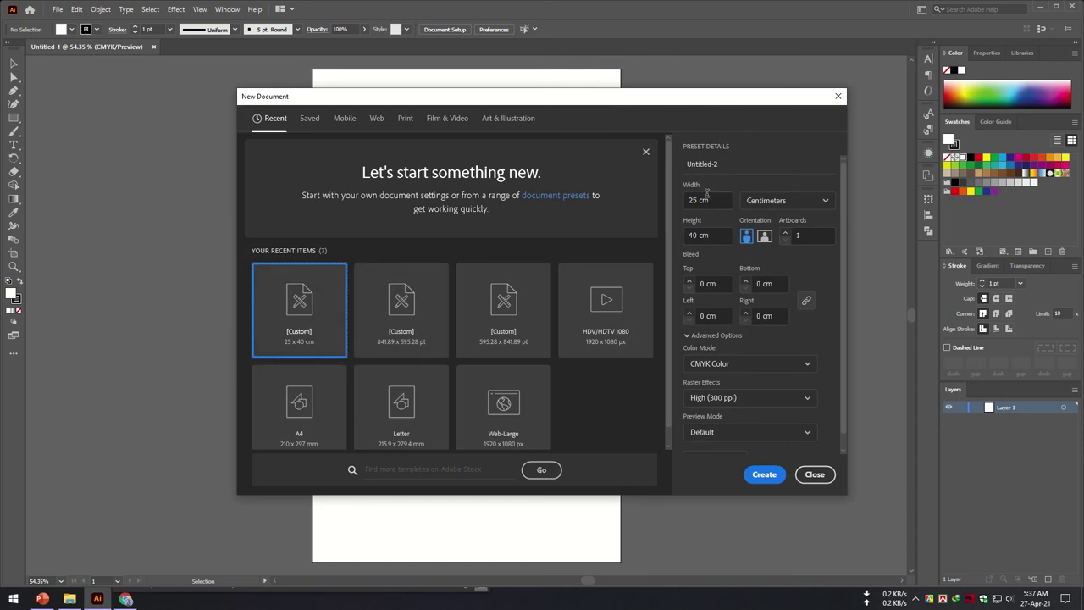
pyautogui.click(713, 200)
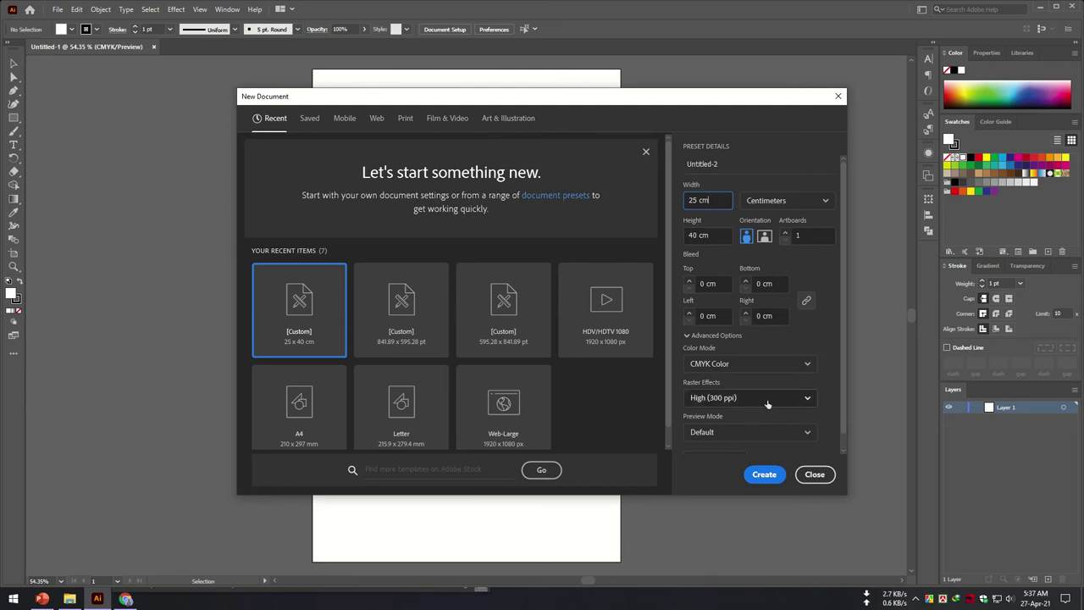
pyautogui.click(817, 474)
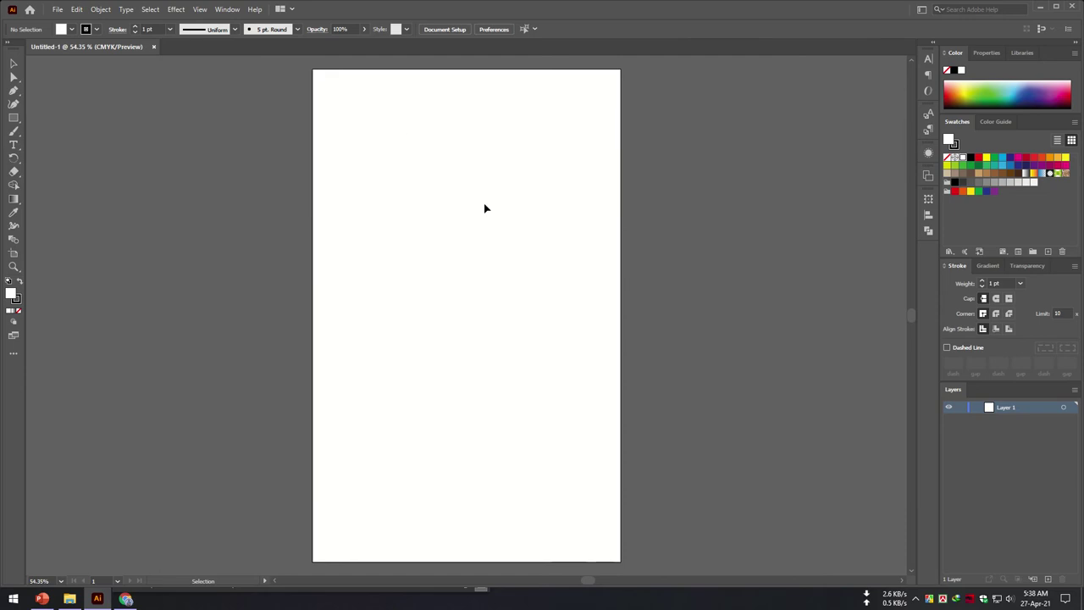
pyautogui.scroll(-1, 486, 208)
pyautogui.scroll(2, 446, 222)
pyautogui.scroll(2, 445, 218)
pyautogui.scroll(-1, 465, 223)
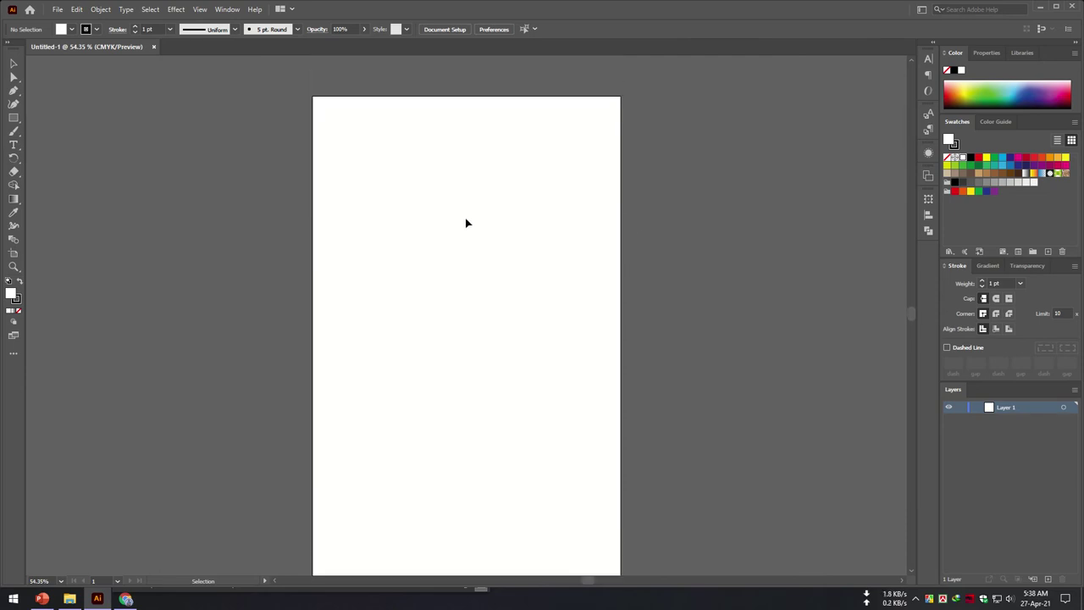
# Step: Switch to the Artboard Tool to work on the 25 × 40 cm Artboard 1
pyautogui.click(13, 254)
pyautogui.scroll(-2, 614, 211)
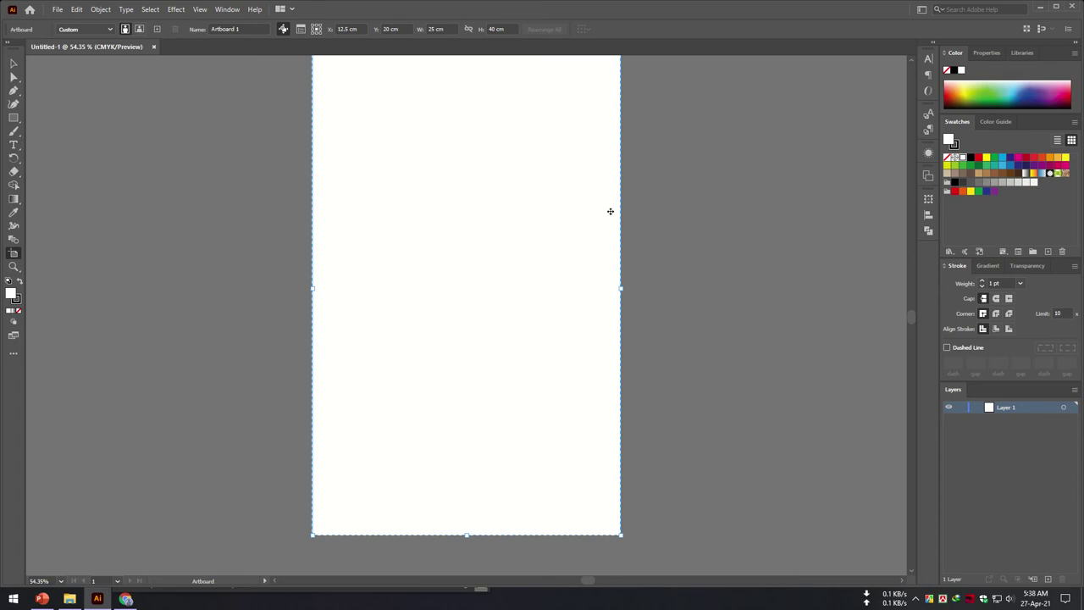
pyautogui.scroll(1, 652, 228)
pyautogui.scroll(2, 657, 233)
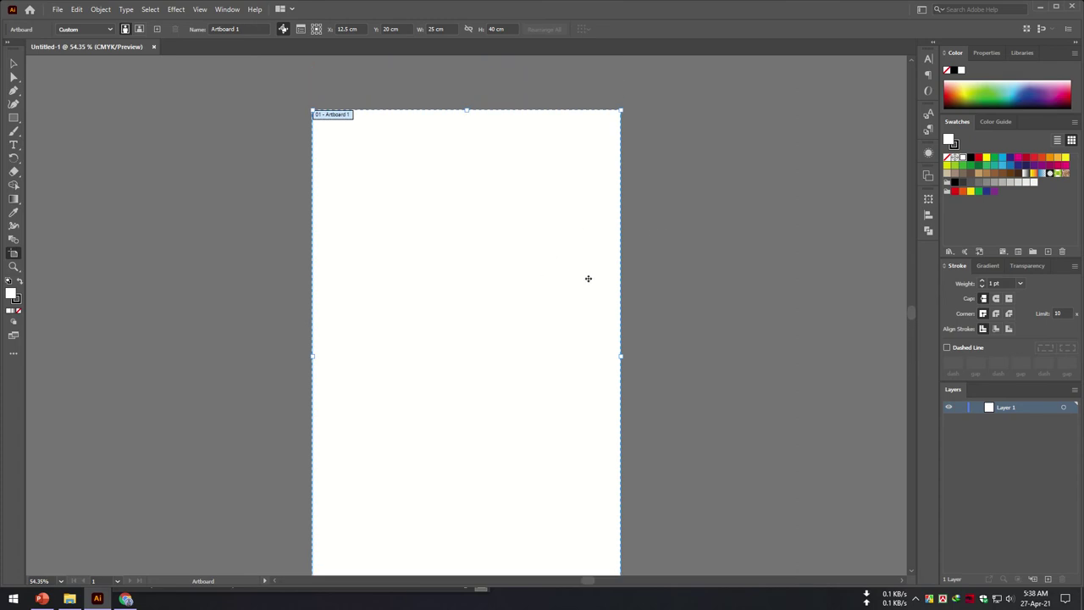
pyautogui.scroll(-2, 588, 280)
pyautogui.scroll(-1, 588, 276)
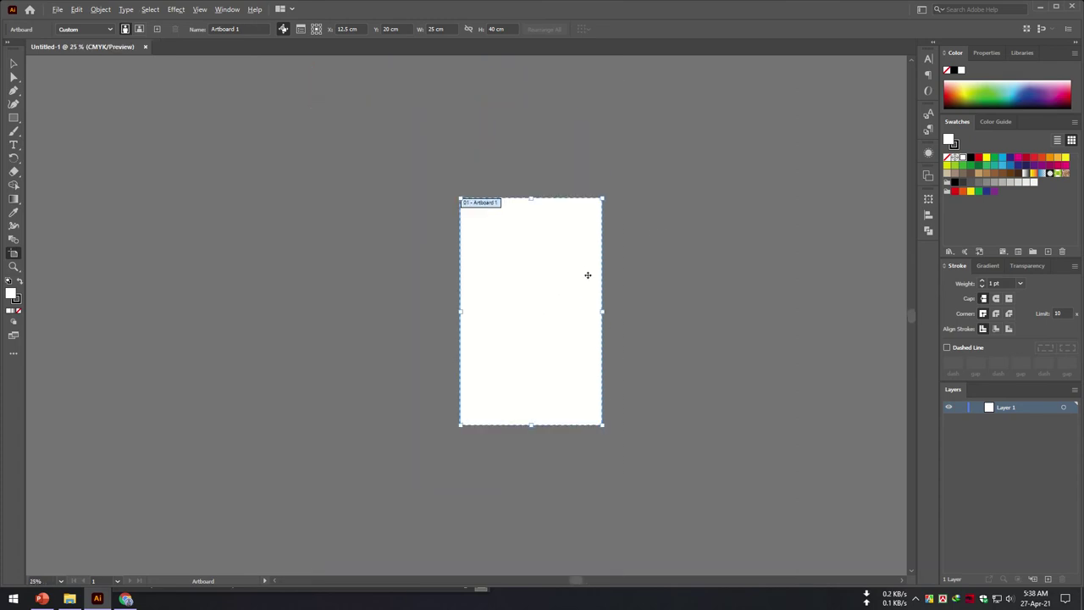
pyautogui.hscroll(3, 580, 577)
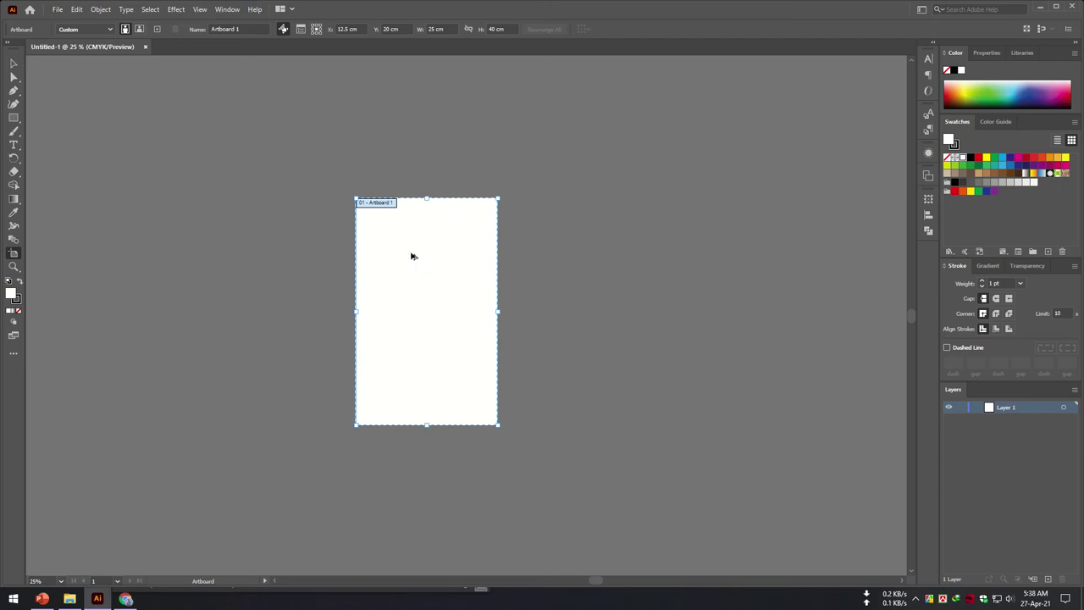
# Step: Duplicate Artboard 1 twice to its right, then reselect Artboard 1
pyautogui.keyDown('alt'); pyautogui.moveTo(412, 256); pyautogui.dragTo(555, 256); pyautogui.keyUp('alt')
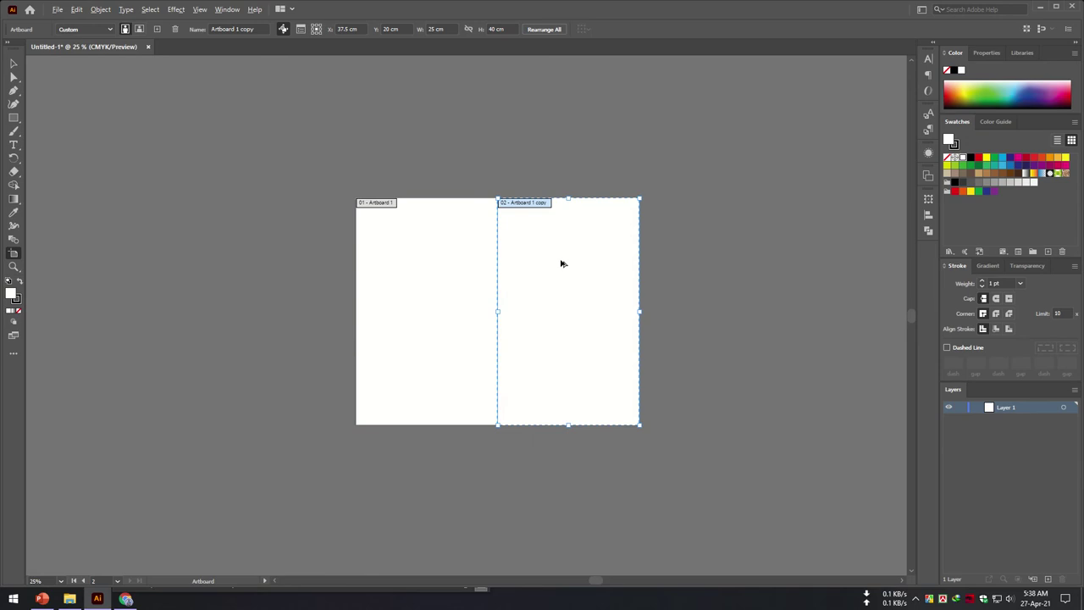
pyautogui.keyDown('alt'); pyautogui.moveTo(559, 263); pyautogui.dragTo(705, 258); pyautogui.keyUp('alt')
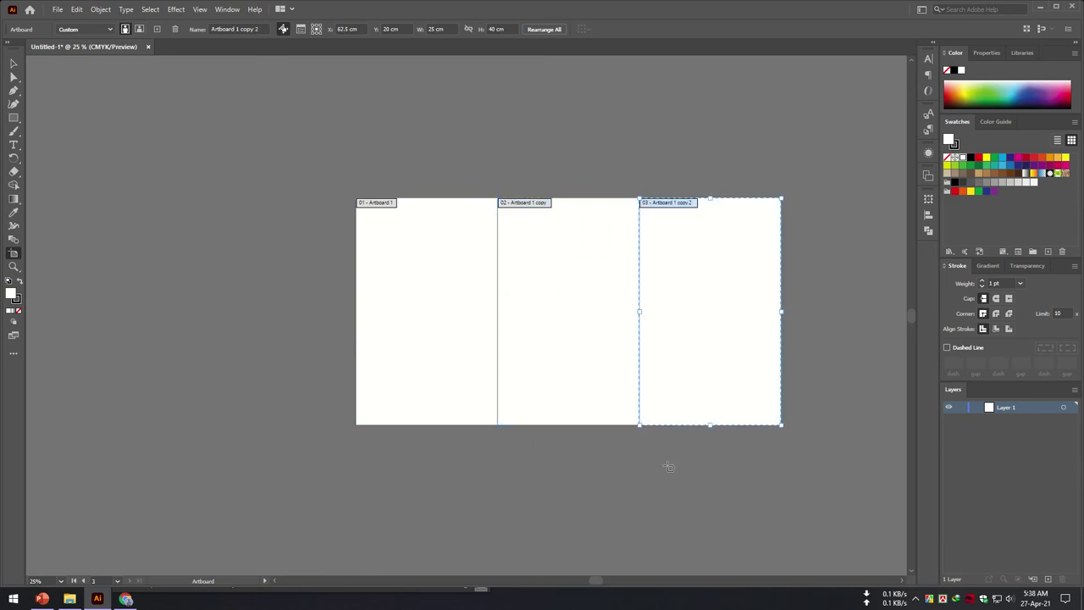
pyautogui.moveTo(597, 581); pyautogui.dragTo(606, 581)
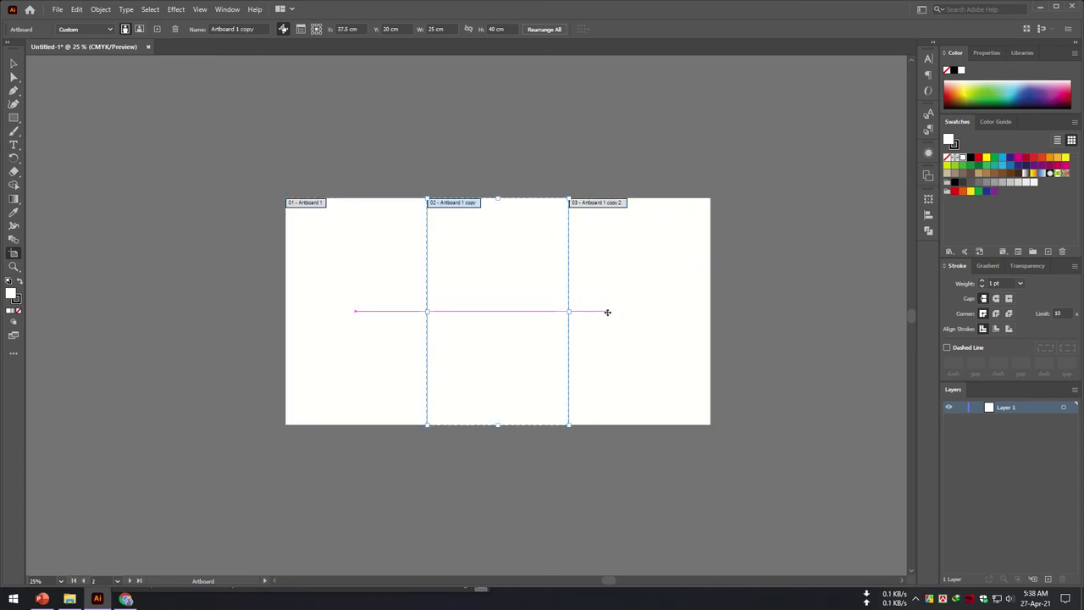
pyautogui.click(385, 322)
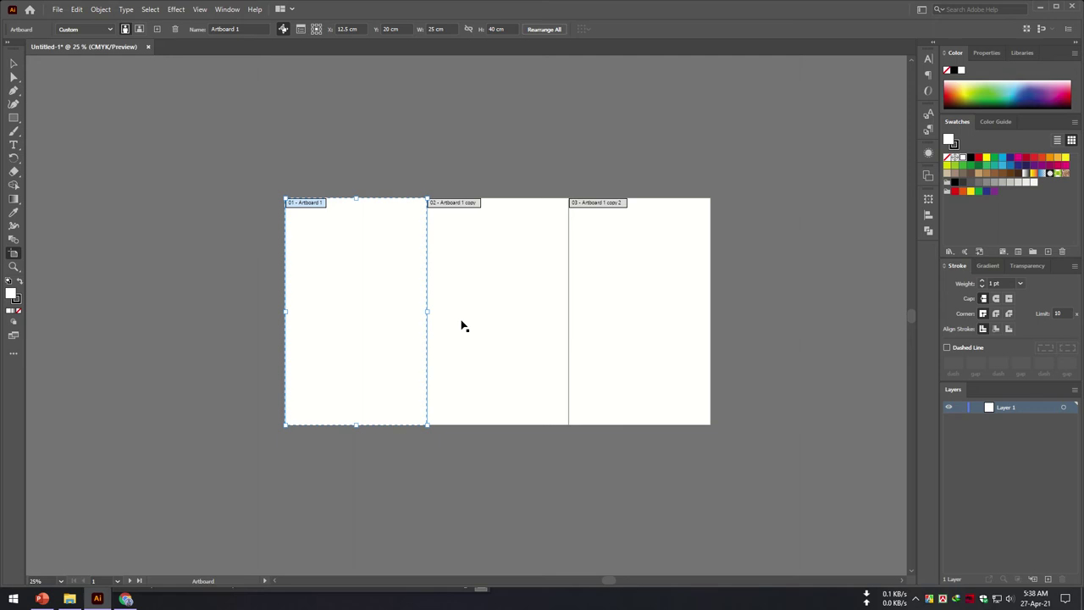
pyautogui.scroll(-1, 581, 327)
pyautogui.scroll(-1, 634, 276)
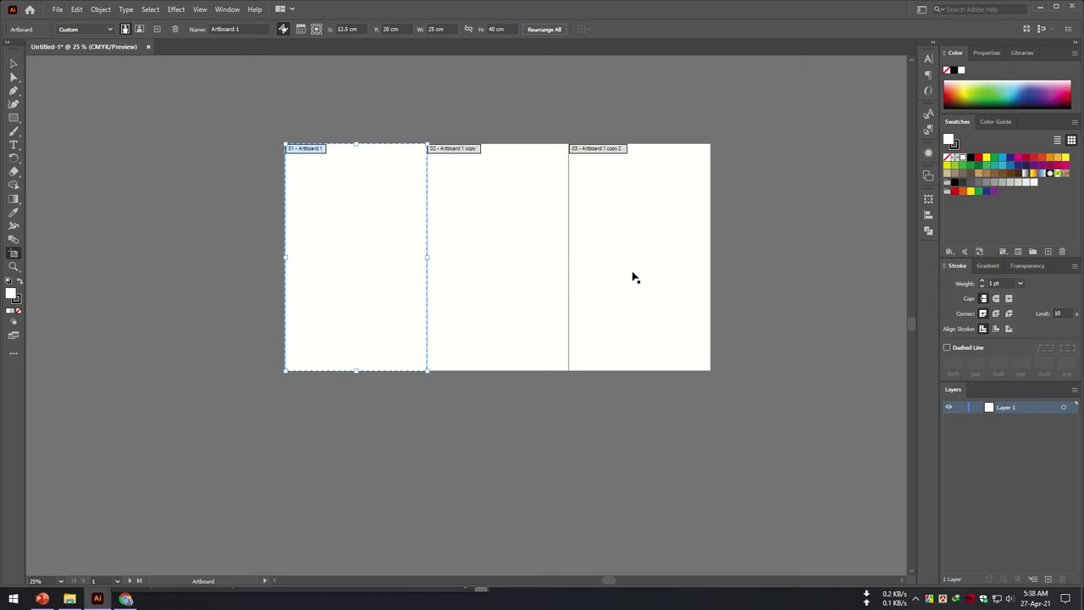
pyautogui.scroll(-1, 632, 276)
pyautogui.scroll(-1, 402, 251)
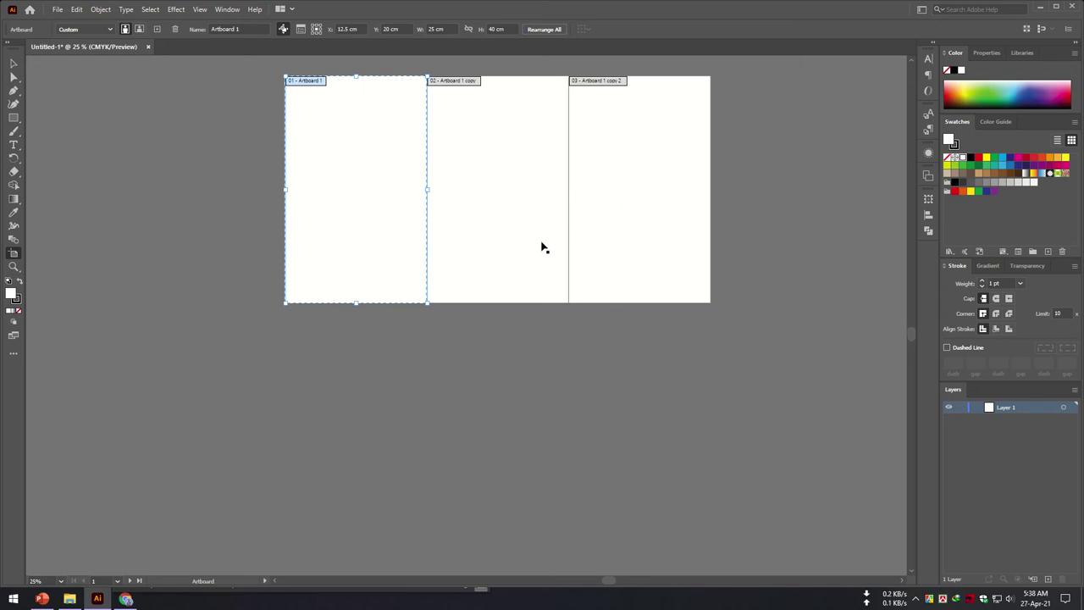
pyautogui.click(640, 223)
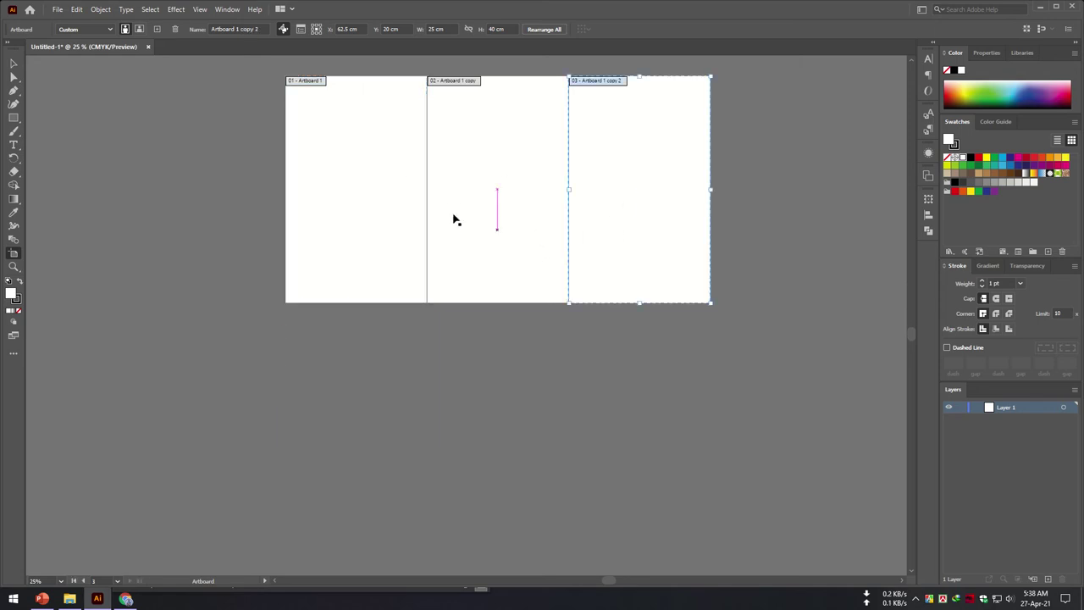
pyautogui.click(398, 217)
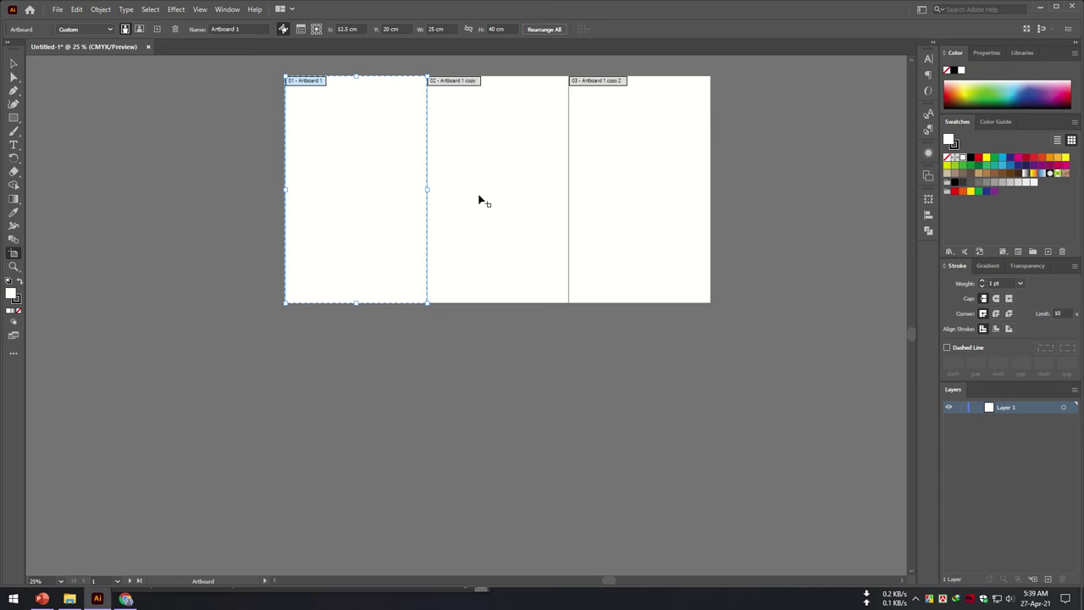
# Step: Duplicate the top row of three artboards into a second row below
pyautogui.keyDown('shift'); pyautogui.click(481, 200); pyautogui.keyUp('shift')
pyautogui.keyDown('shift'); pyautogui.click(643, 186); pyautogui.keyUp('shift')
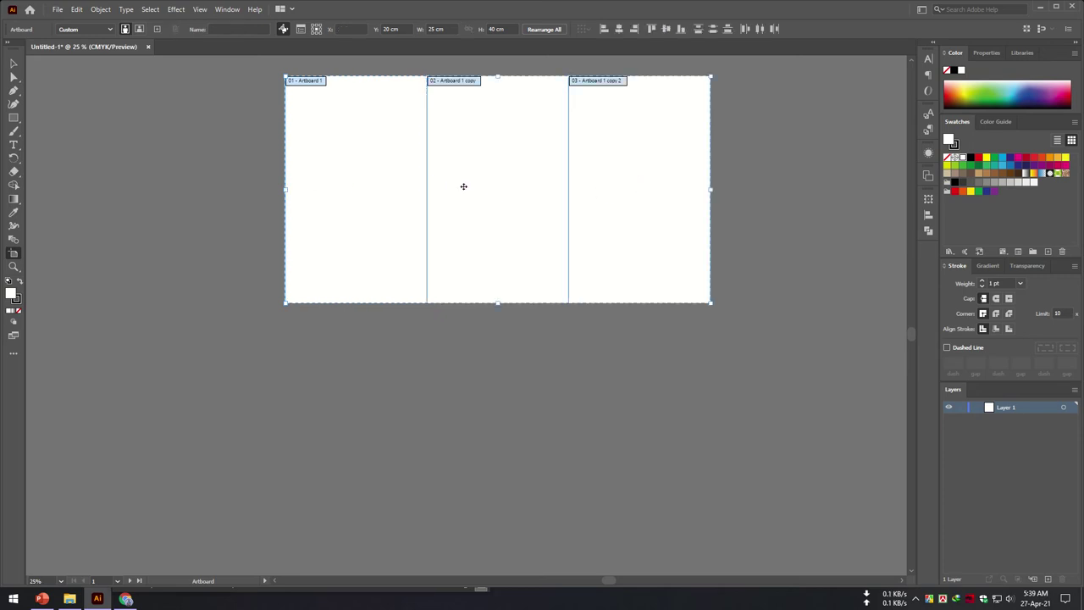
pyautogui.scroll(-1, 483, 222)
pyautogui.scroll(-1, 497, 218)
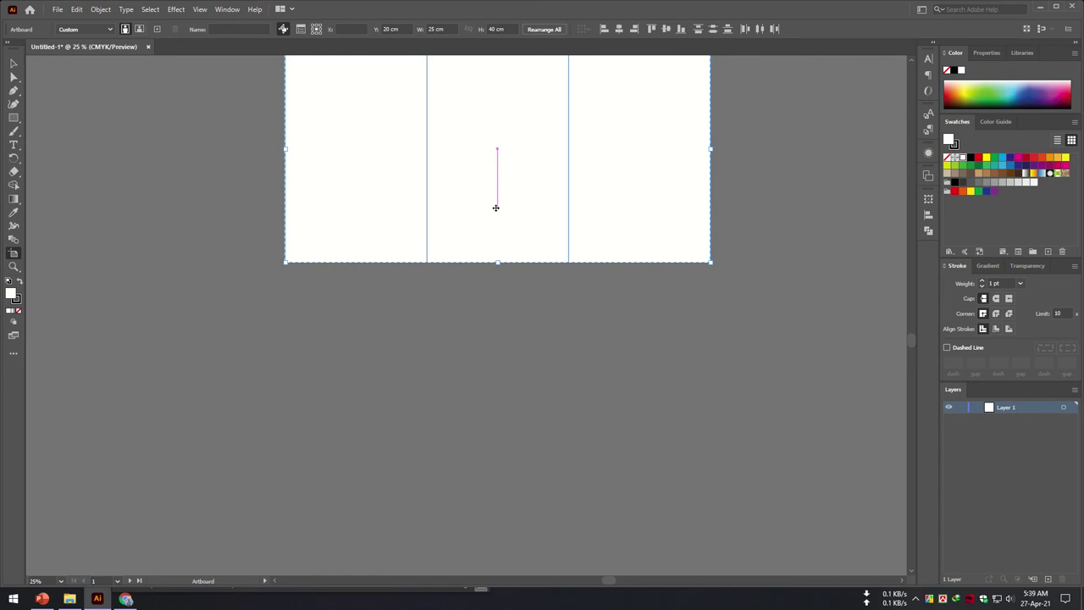
pyautogui.moveTo(491, 211); pyautogui.dragTo(488, 434)
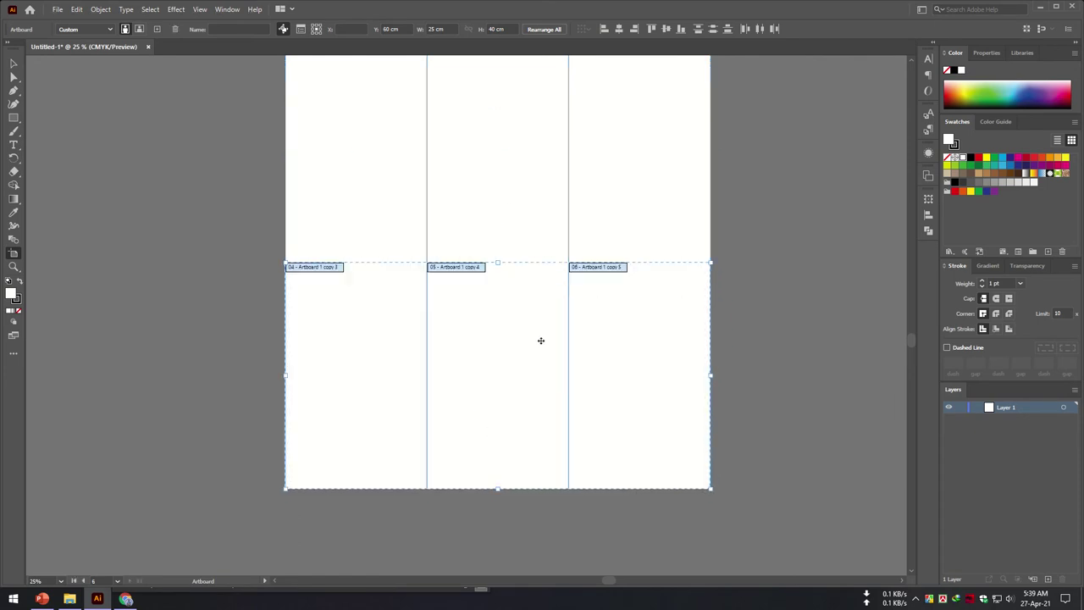
pyautogui.scroll(-1, 568, 326)
pyautogui.scroll(-2, 554, 314)
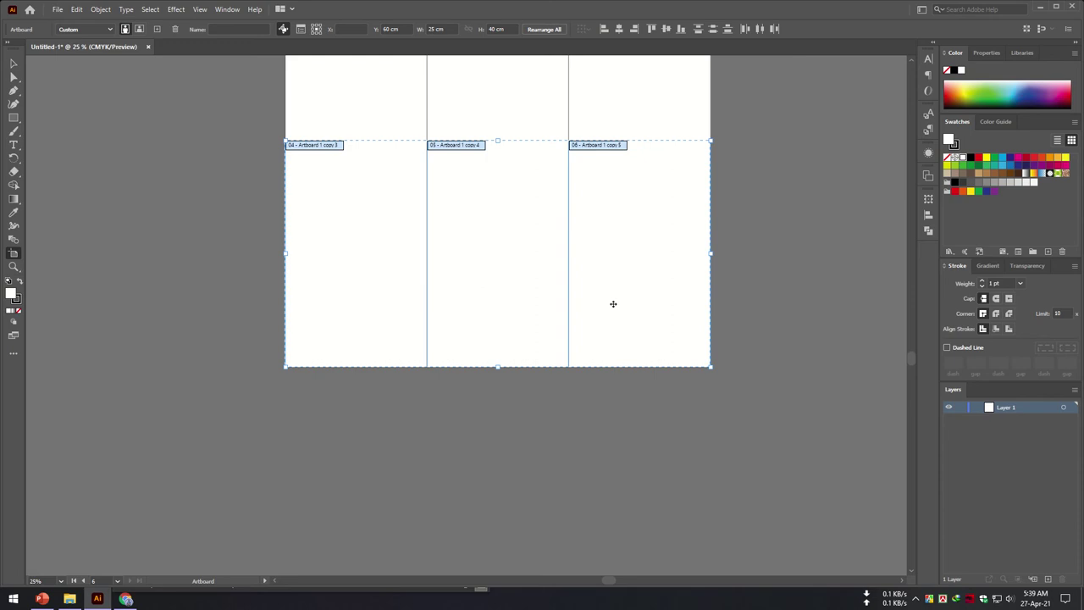
pyautogui.scroll(-1, 613, 304)
pyautogui.scroll(-1, 611, 304)
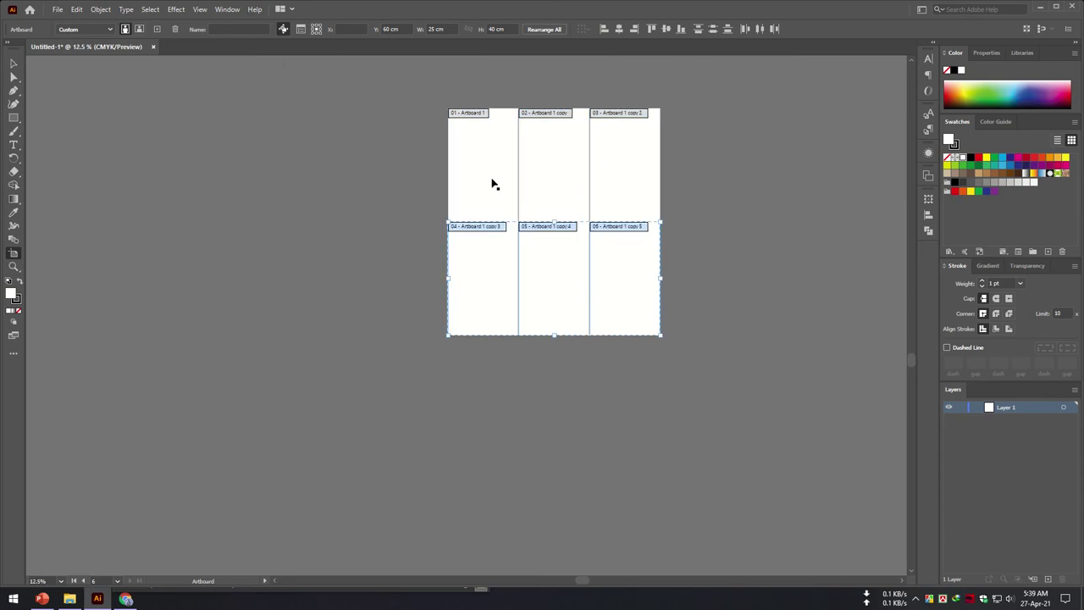
# Step: Copy all six artboards below the originals to form a four-row grid, then deselect
pyautogui.keyDown('shift'); pyautogui.click(493, 183); pyautogui.keyUp('shift')
pyautogui.keyDown('shift'); pyautogui.click(559, 186); pyautogui.keyUp('shift')
pyautogui.keyDown('shift'); pyautogui.click(634, 178); pyautogui.keyUp('shift')
pyautogui.moveTo(556, 278); pyautogui.dragTo(561, 508)
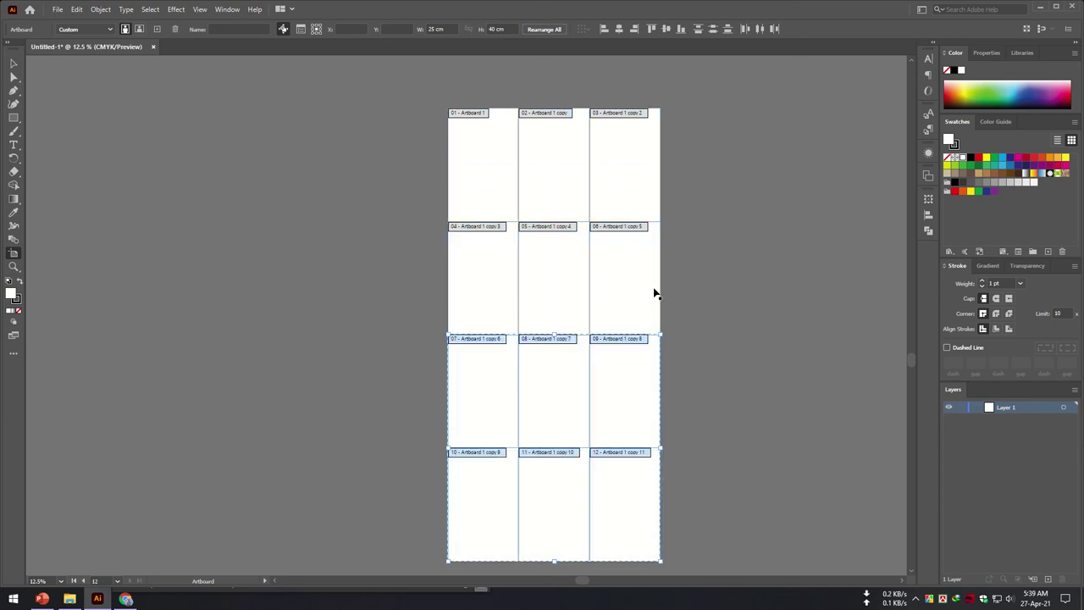
pyautogui.click(615, 506)
pyautogui.click(737, 406)
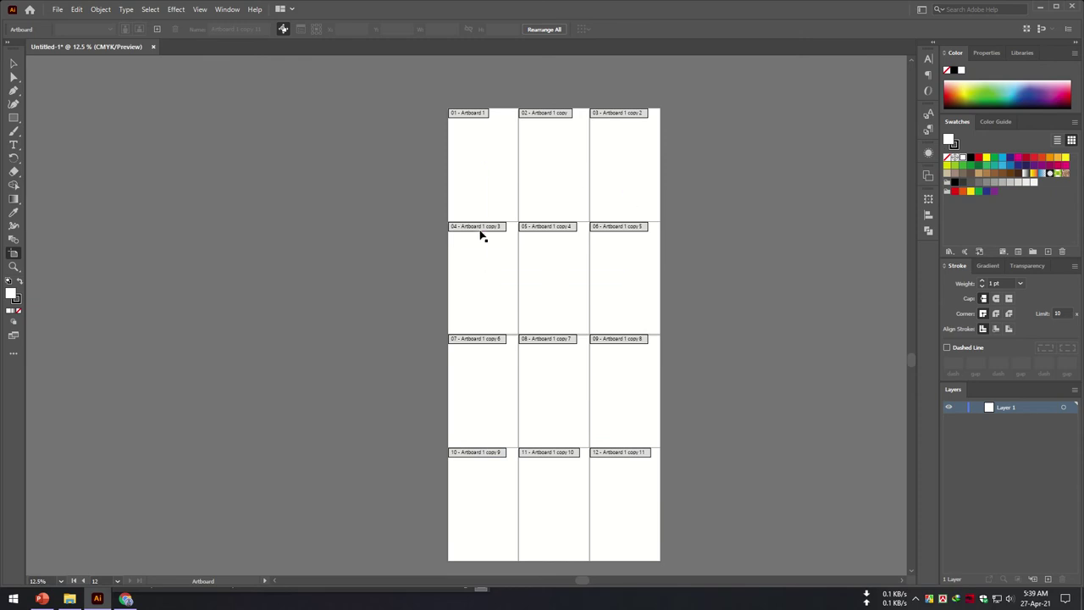
pyautogui.scroll(-1, 496, 368)
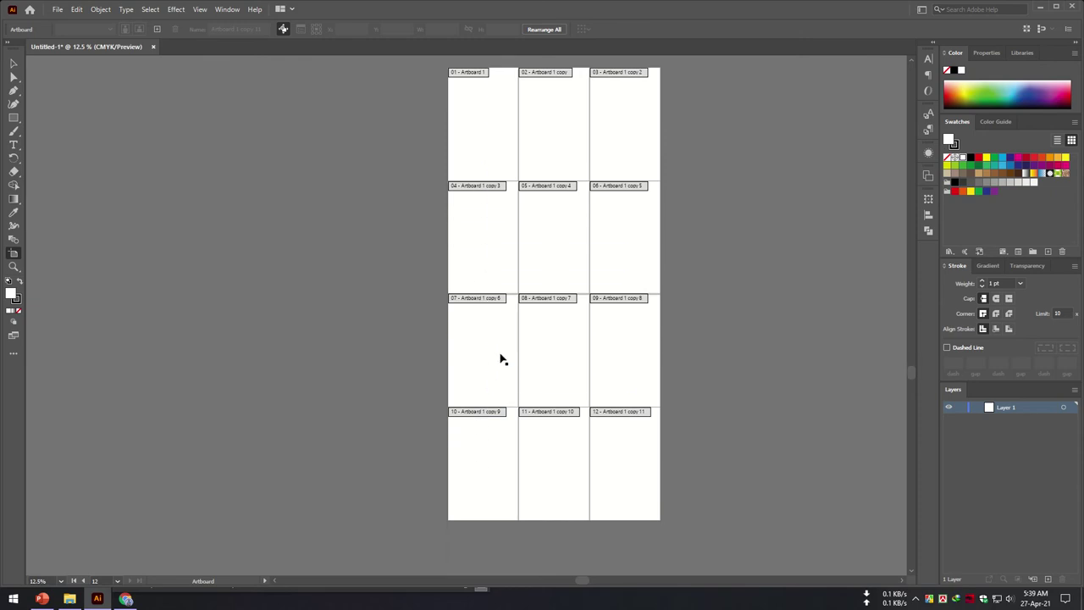
pyautogui.scroll(1, 575, 381)
pyautogui.scroll(1, 719, 313)
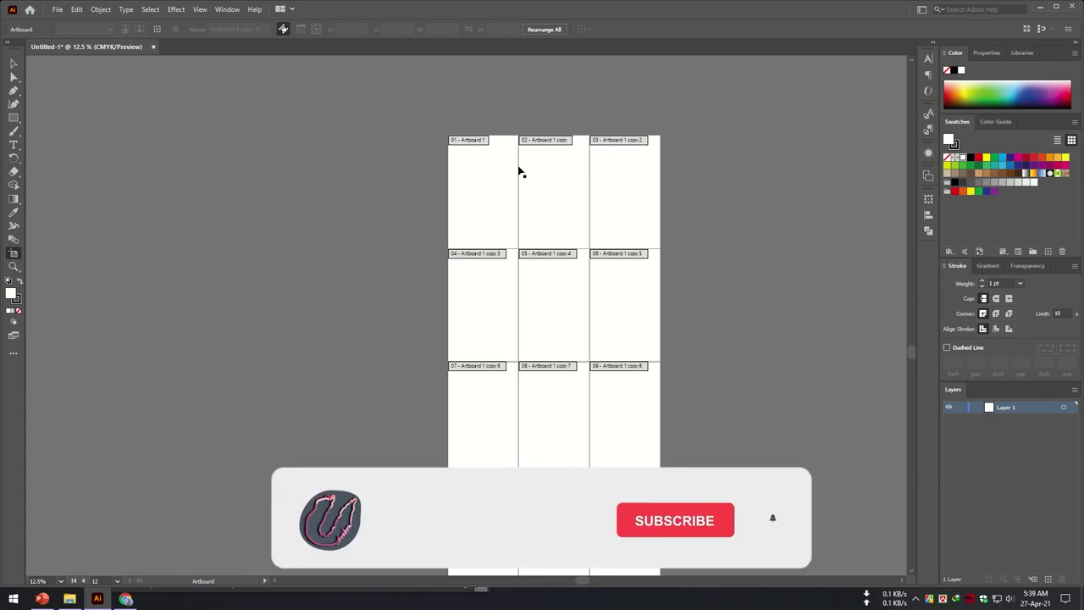
pyautogui.scroll(-1, 638, 276)
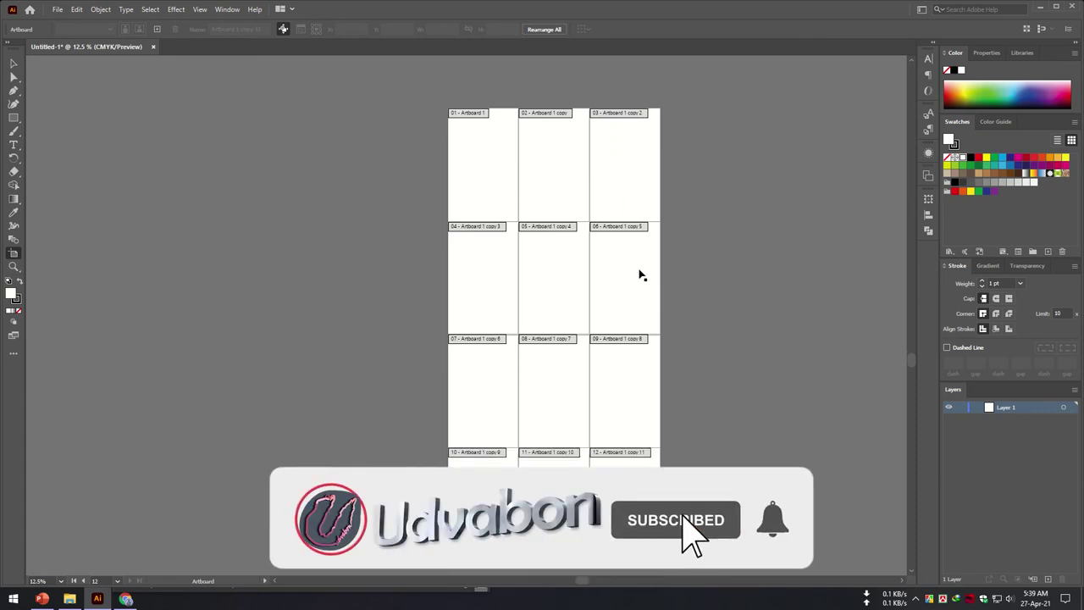
# Step: Open the minar-mosque image from the Tiels folder and select its artboard
pyautogui.click(57, 9)
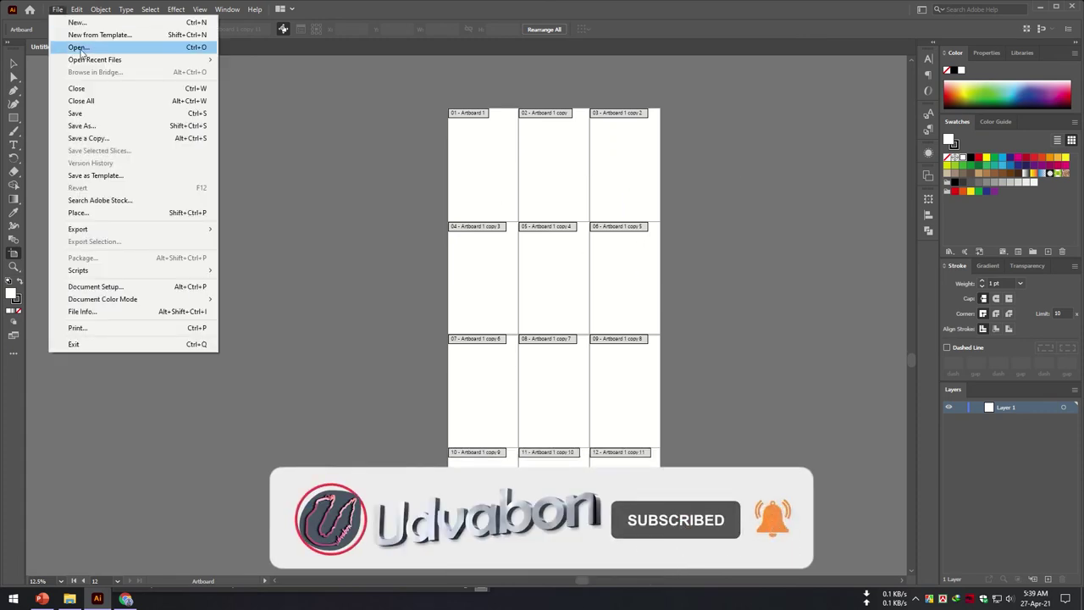
pyautogui.click(85, 47)
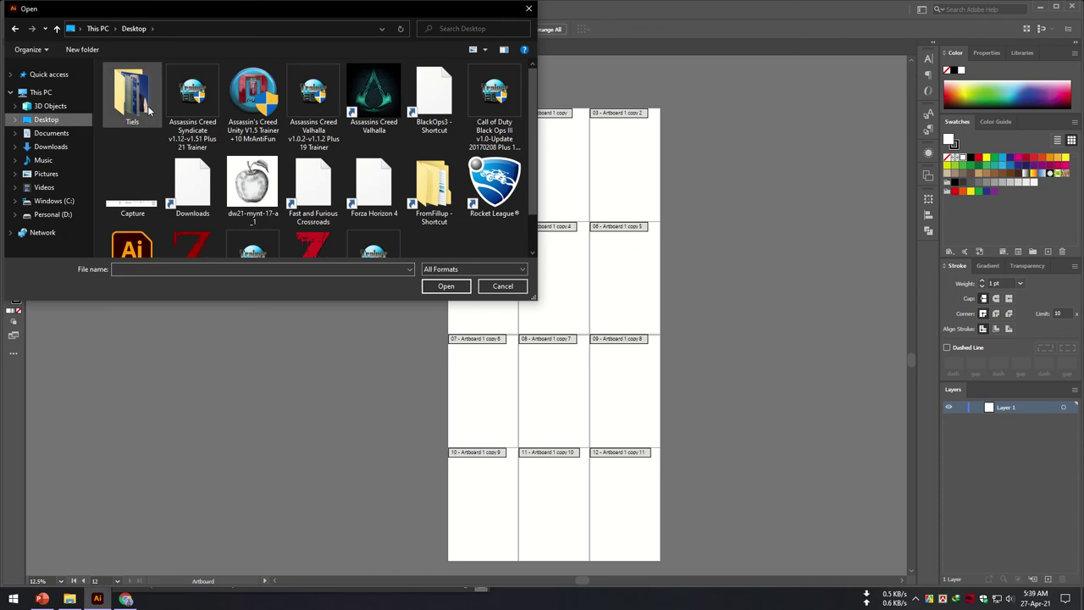
pyautogui.doubleClick(132, 93)
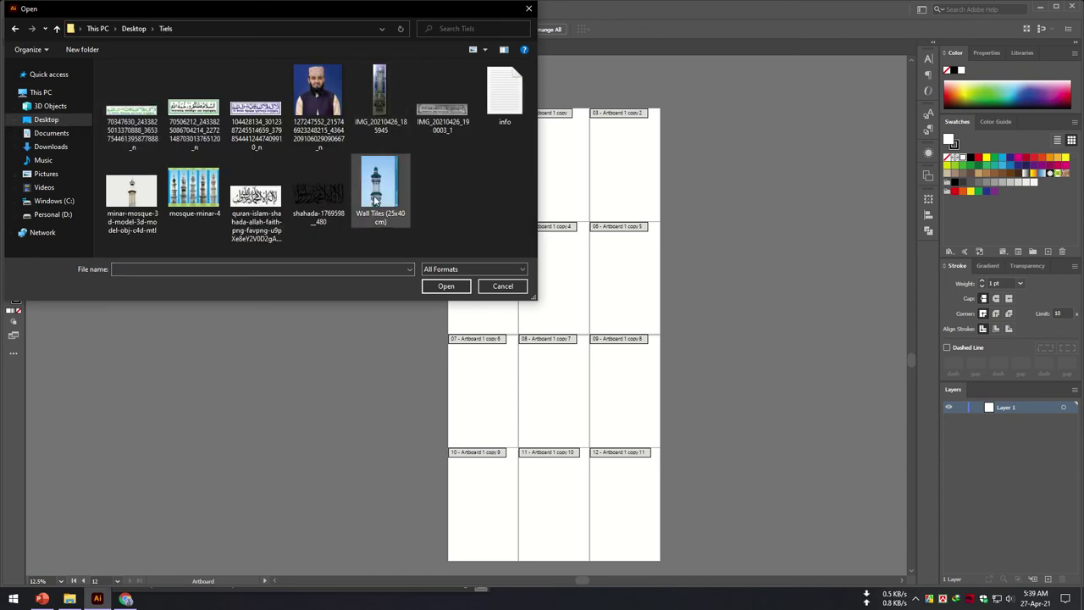
pyautogui.click(133, 199)
pyautogui.click(466, 289)
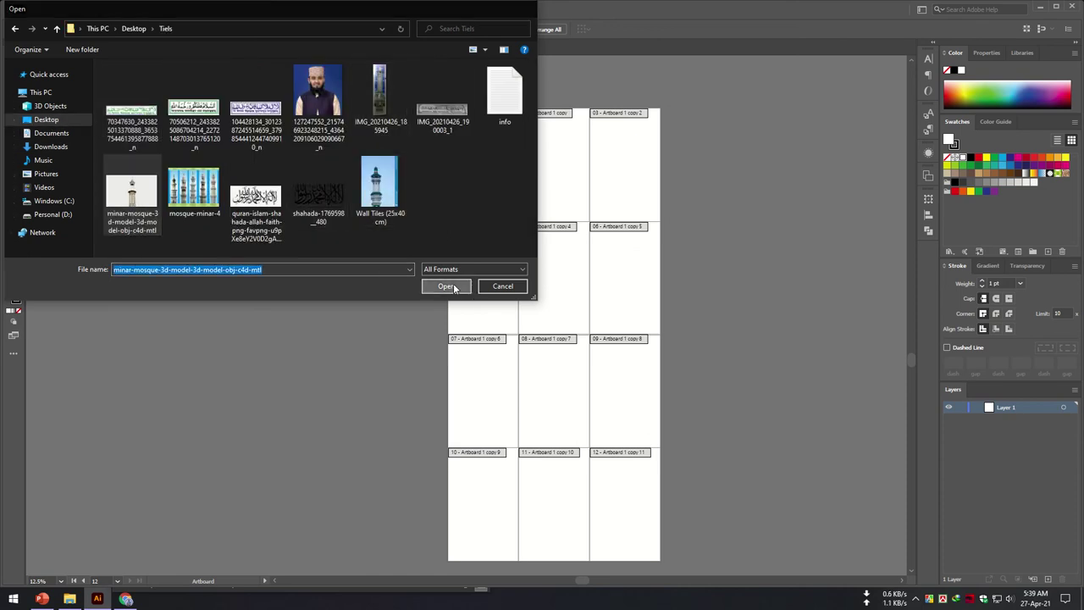
pyautogui.click(487, 308)
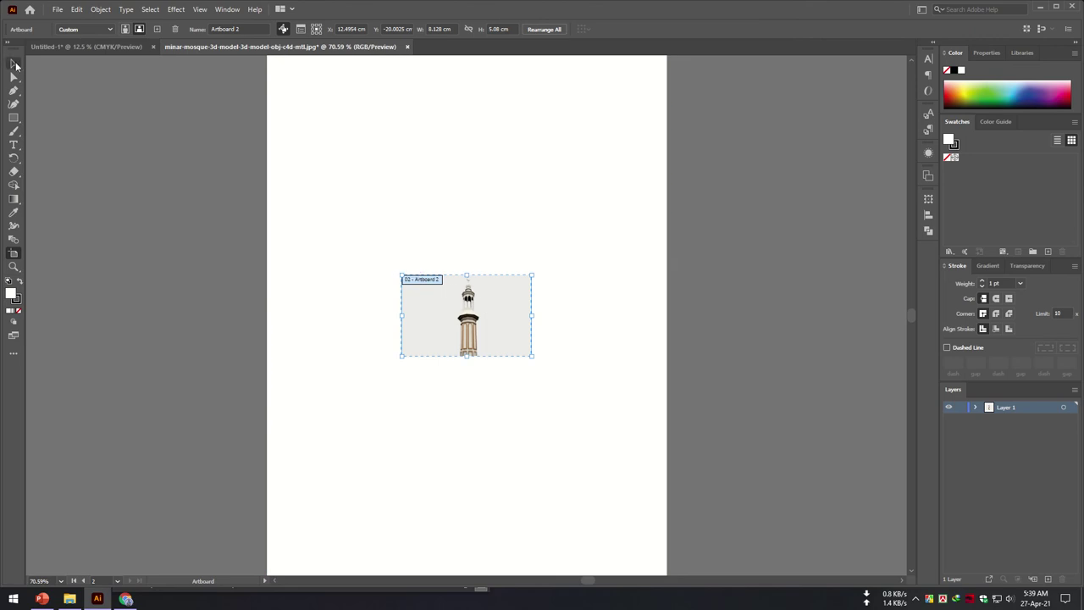
# Step: Drag the minaret image into the Untitled-1 document over the artboard grid
pyautogui.click(14, 64)
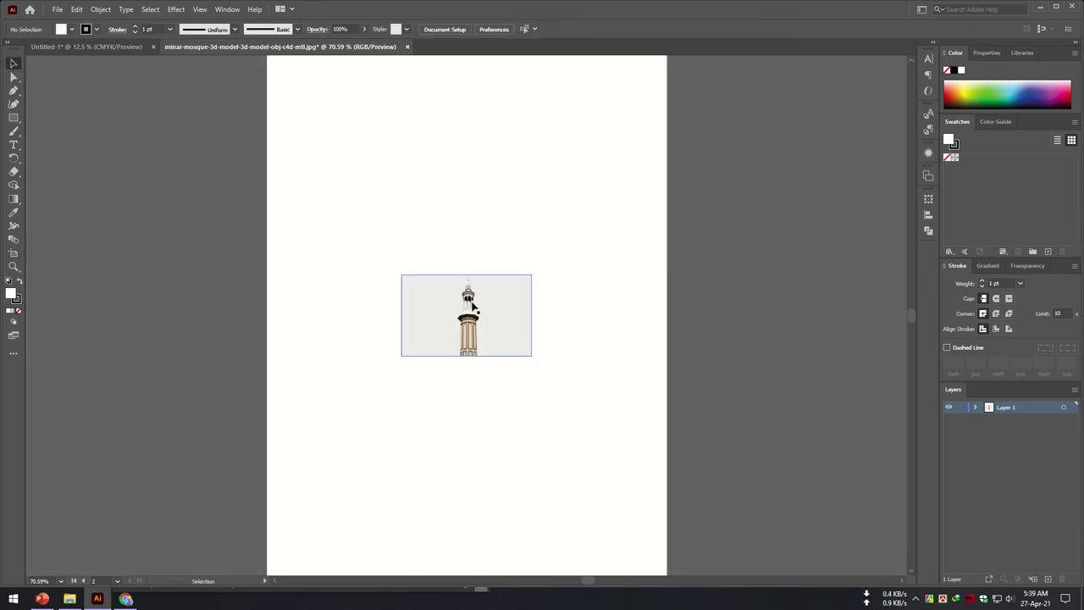
pyautogui.moveTo(493, 320)
pyautogui.mouseDown()
pyautogui.moveTo(129, 62)
pyautogui.moveTo(116, 39)
pyautogui.mouseUp()
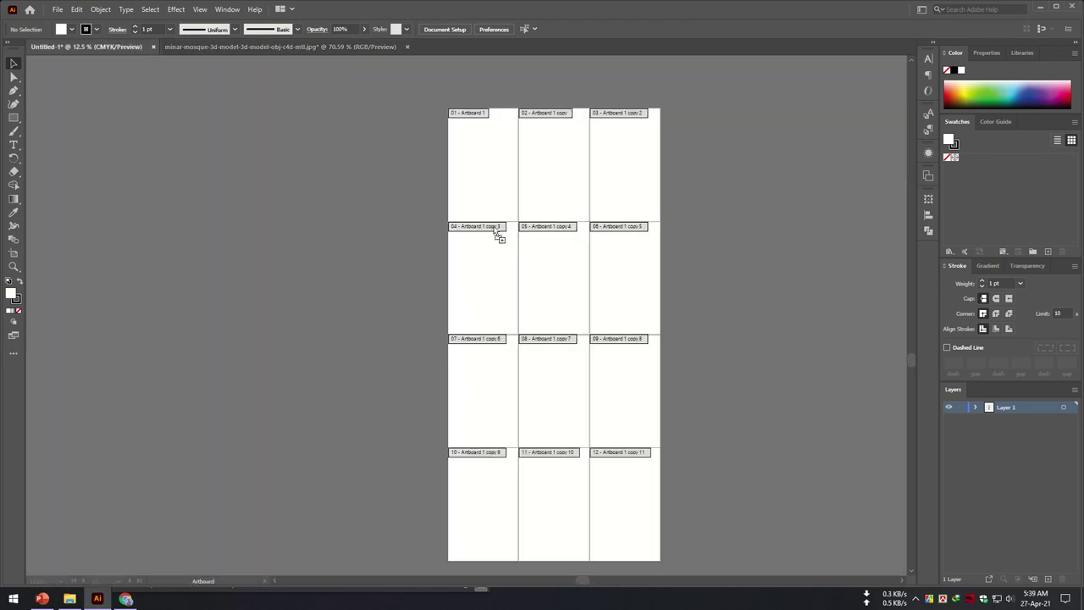
pyautogui.moveTo(116, 39)
pyautogui.mouseDown()
pyautogui.moveTo(557, 281)
pyautogui.moveTo(741, 500)
pyautogui.mouseUp()
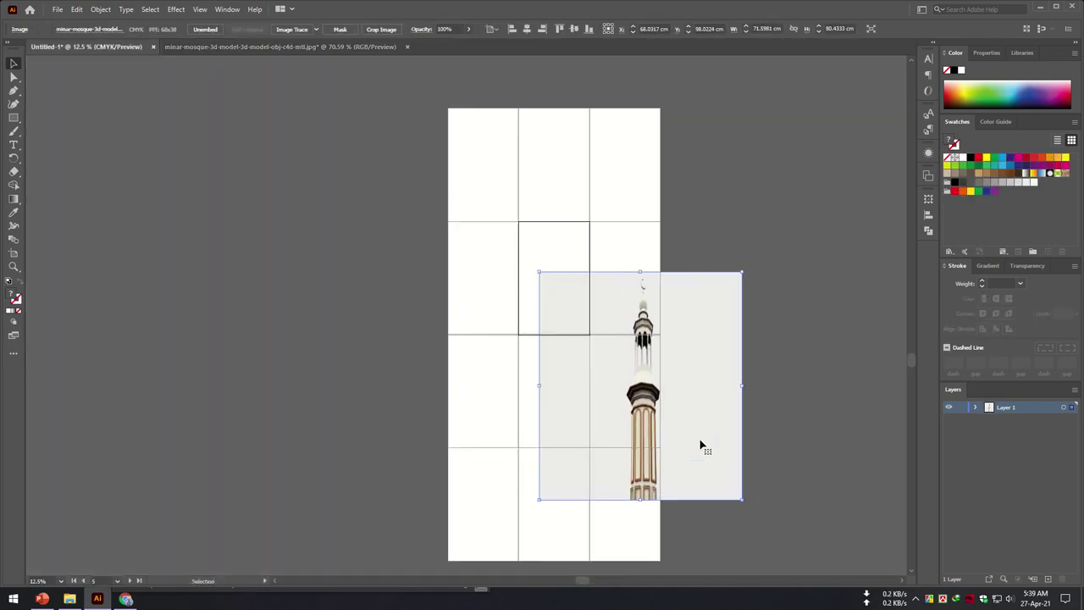
pyautogui.moveTo(702, 443)
pyautogui.mouseDown()
pyautogui.moveTo(578, 341)
pyautogui.moveTo(605, 343)
pyautogui.mouseUp()
# Step: Scale and position the image to about 216 × 162 cm, covering the whole grid
pyautogui.moveTo(657, 410); pyautogui.dragTo(897, 544)
pyautogui.moveTo(774, 467); pyautogui.dragTo(622, 428)
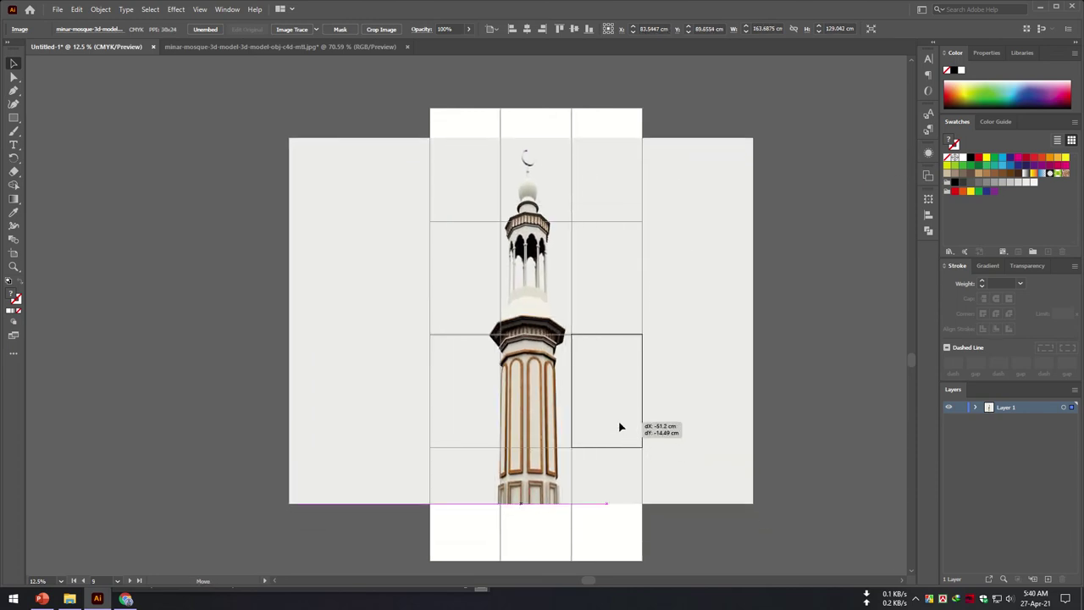
pyautogui.moveTo(753, 504); pyautogui.dragTo(820, 554)
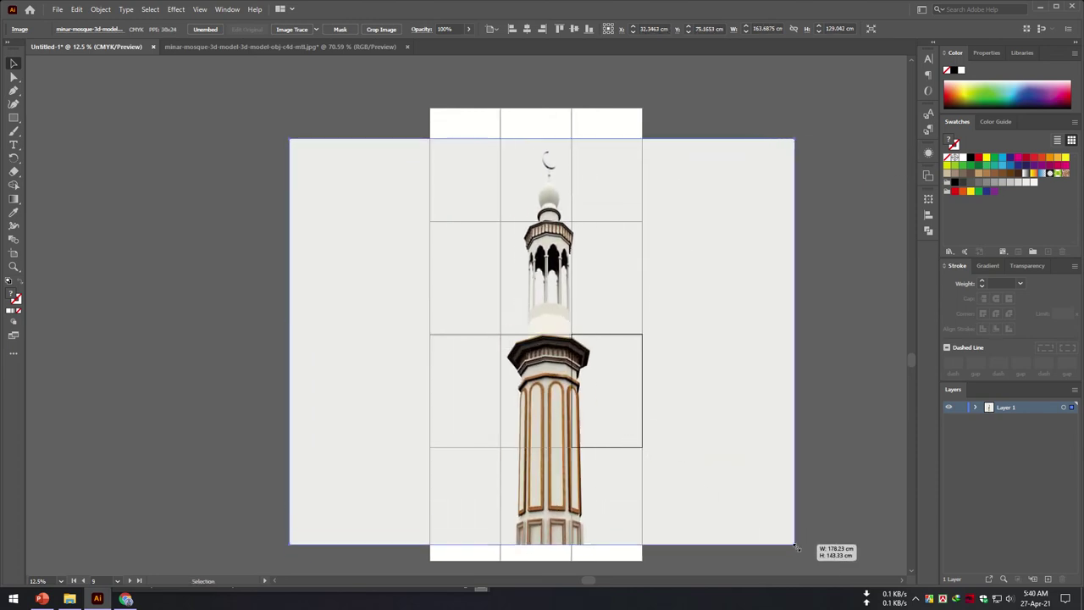
pyautogui.moveTo(726, 479); pyautogui.dragTo(694, 479)
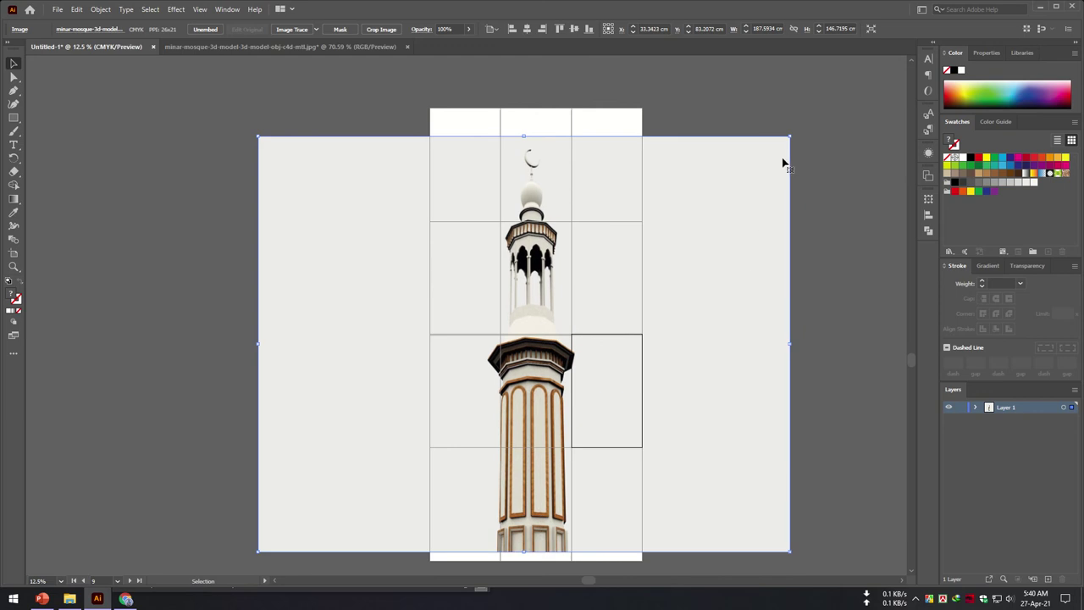
pyautogui.moveTo(789, 136); pyautogui.dragTo(801, 115)
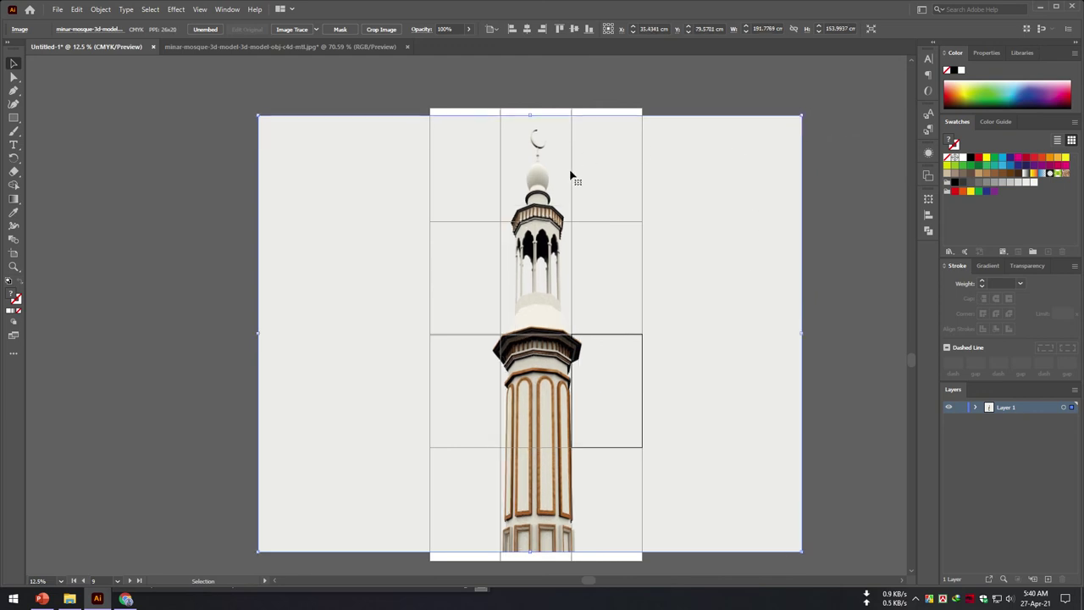
pyautogui.moveTo(713, 344); pyautogui.dragTo(711, 353)
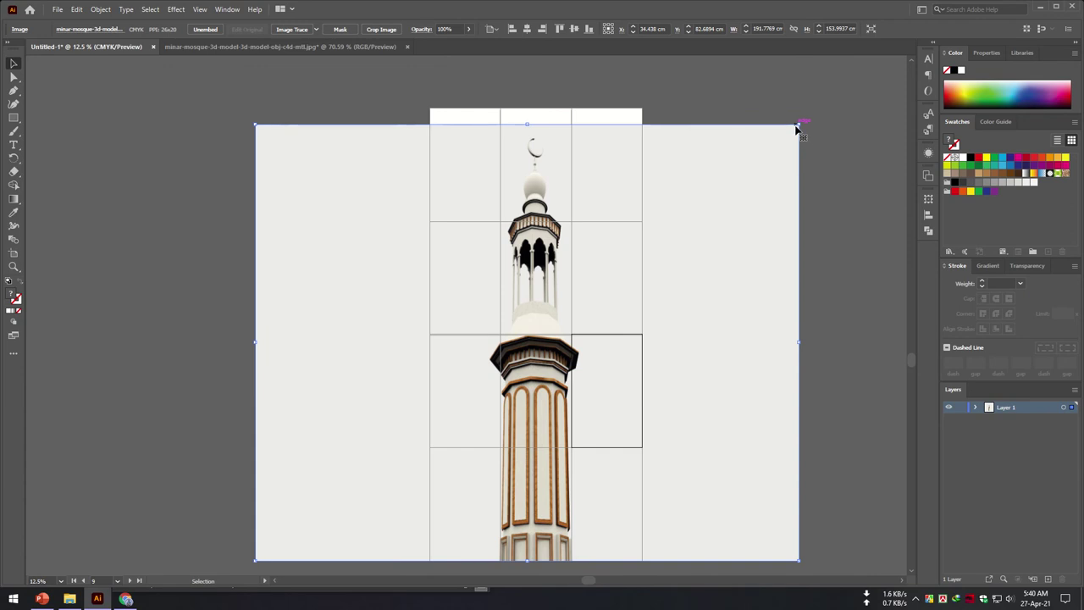
pyautogui.moveTo(800, 125); pyautogui.dragTo(848, 101)
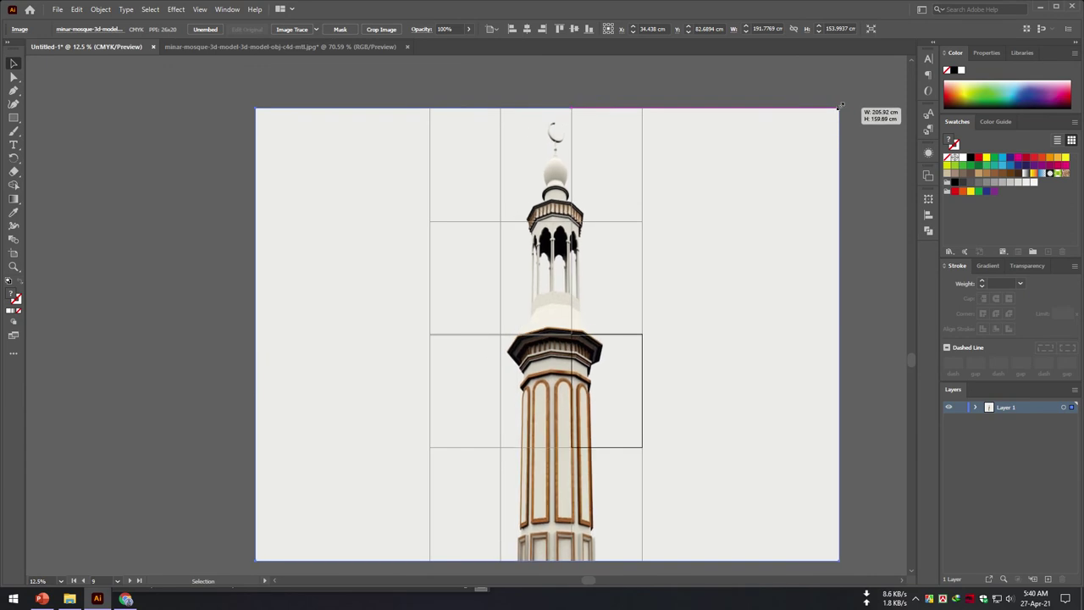
pyautogui.moveTo(784, 179); pyautogui.dragTo(762, 174)
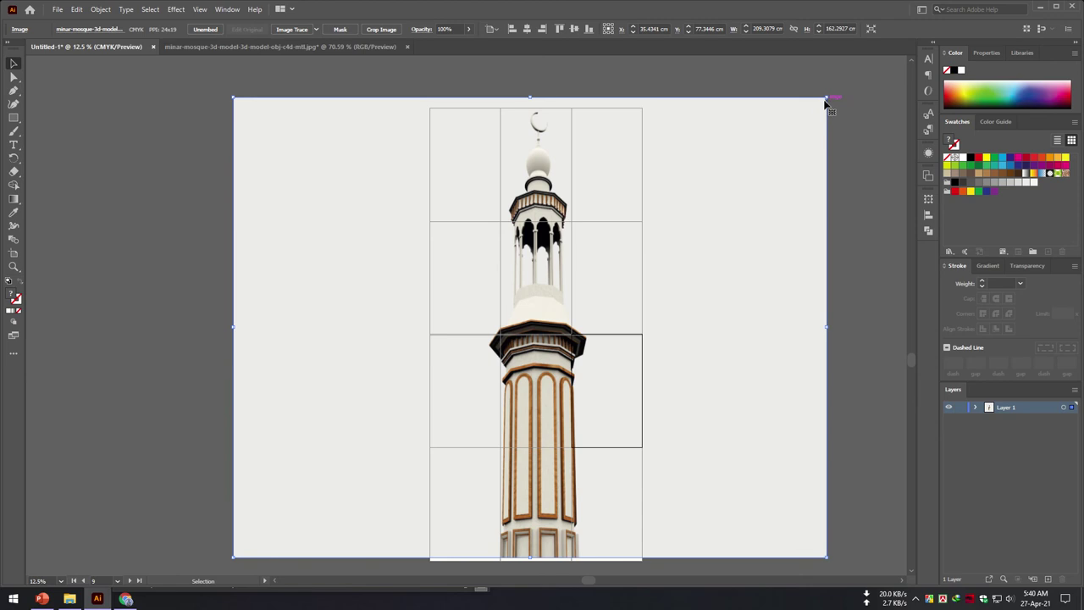
pyautogui.moveTo(826, 100); pyautogui.dragTo(846, 100)
pyautogui.moveTo(771, 245); pyautogui.dragTo(756, 244)
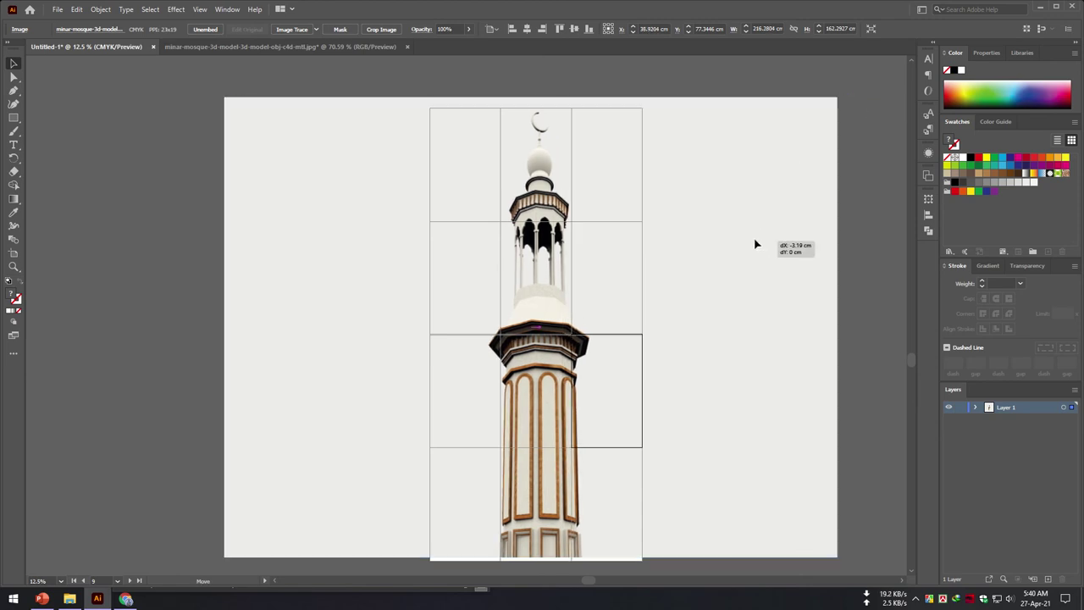
pyautogui.moveTo(756, 245); pyautogui.dragTo(752, 249)
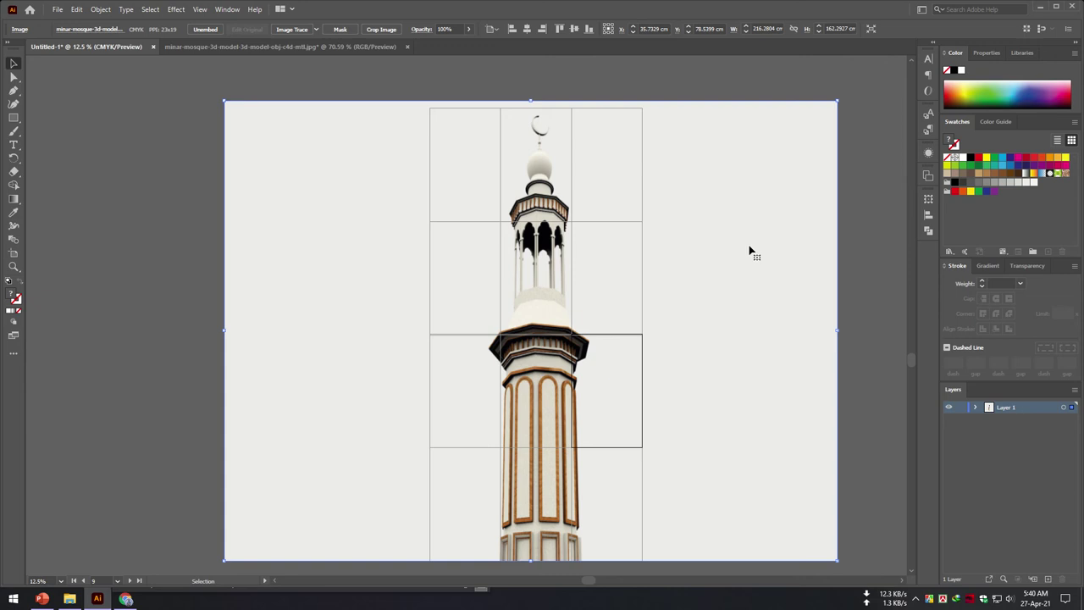
pyautogui.click(707, 72)
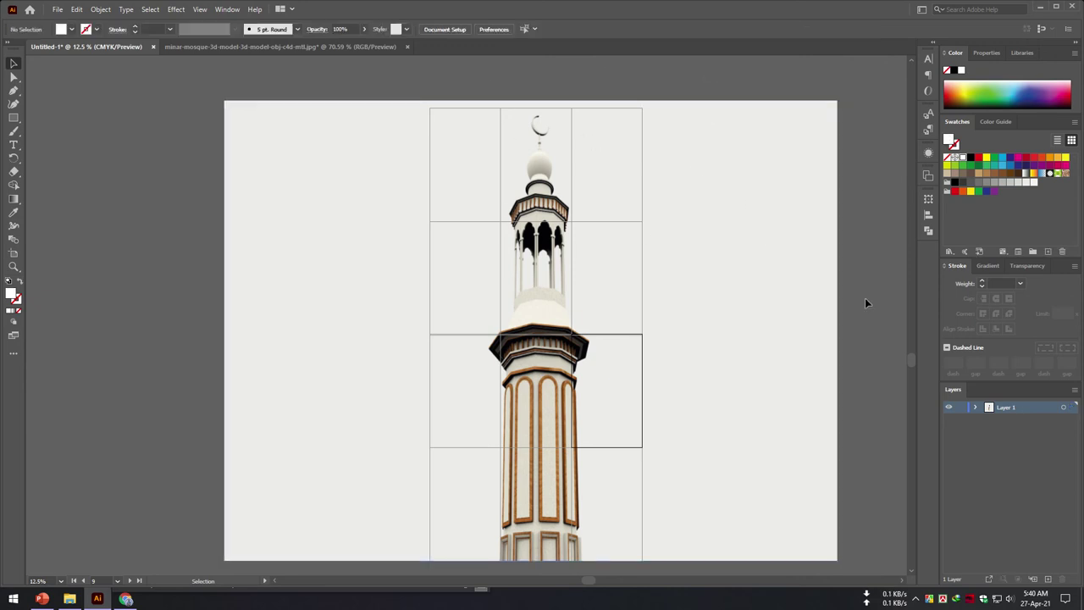
pyautogui.click(608, 237)
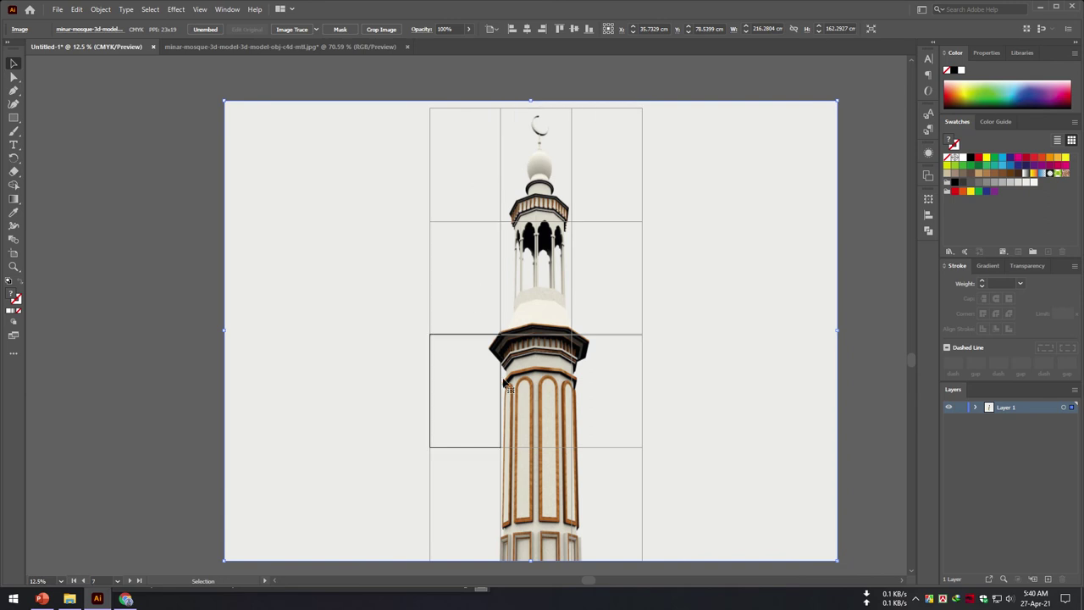
pyautogui.click(548, 375)
pyautogui.click(592, 415)
pyautogui.click(535, 511)
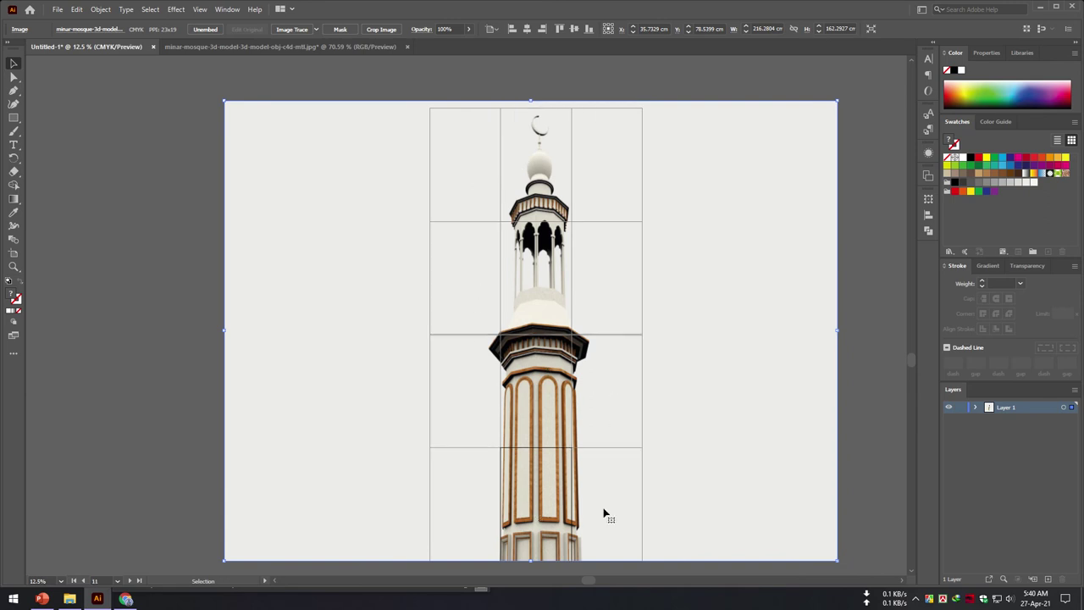
pyautogui.click(607, 513)
pyautogui.click(485, 501)
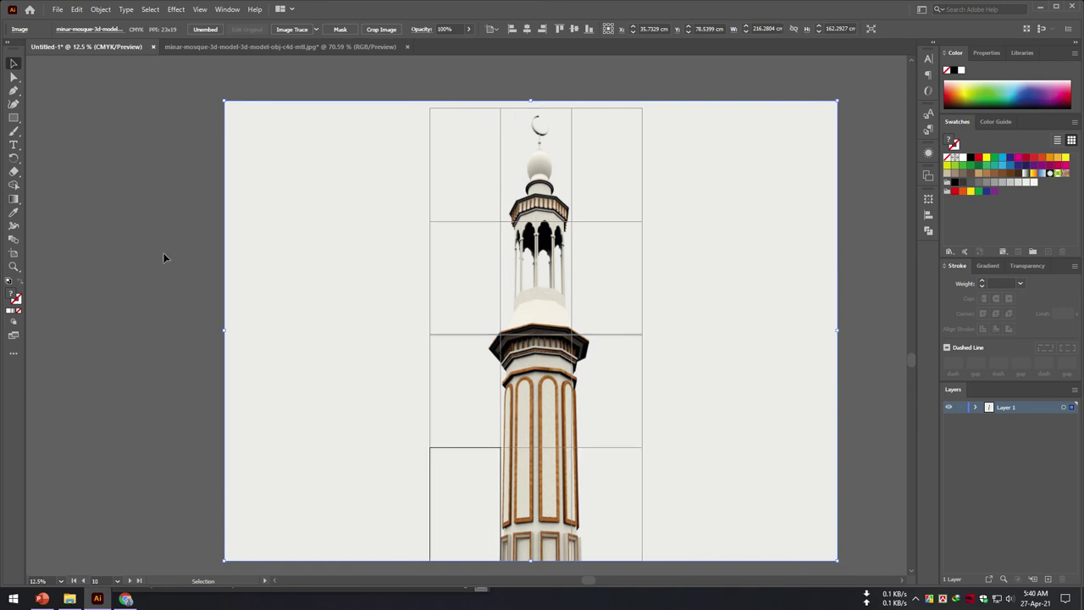
pyautogui.click(59, 10)
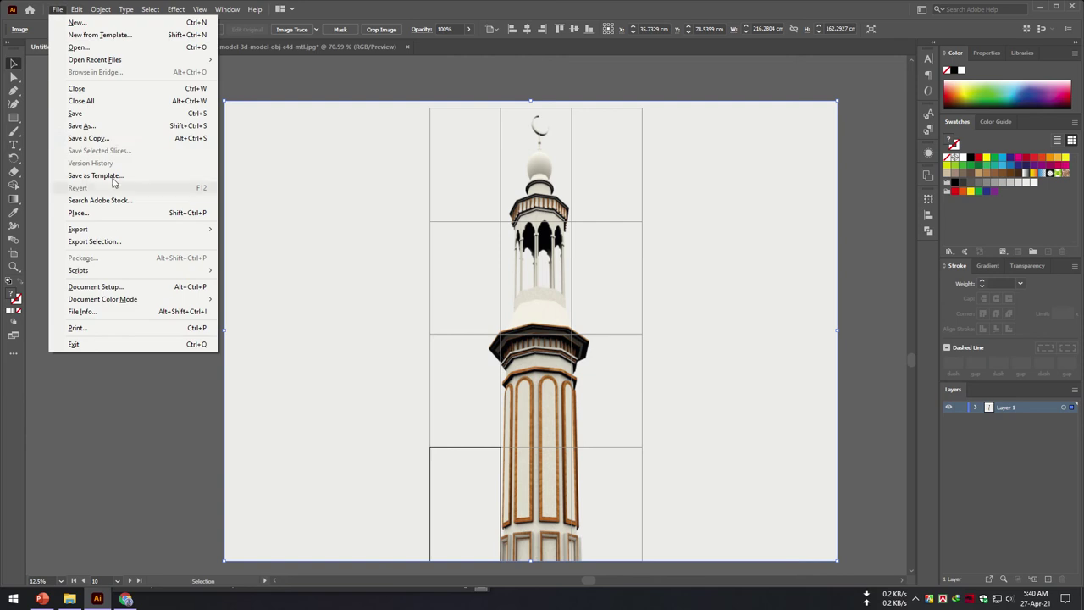
# Step: Save a copy as Adobe PDF named minar in Tiels with default settings, then open the folder
pyautogui.click(110, 127)
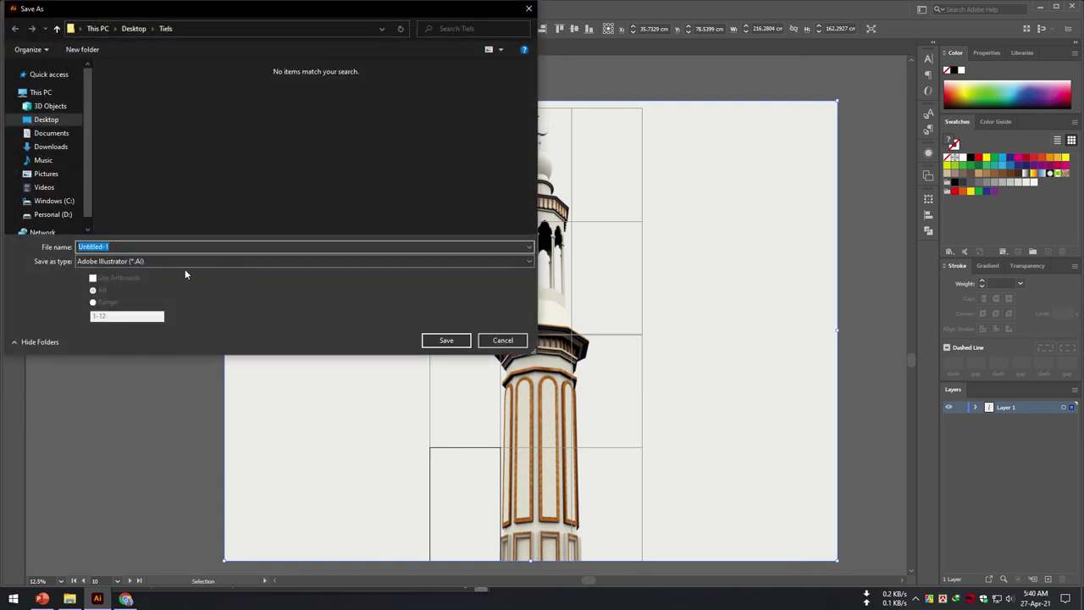
pyautogui.click(126, 260)
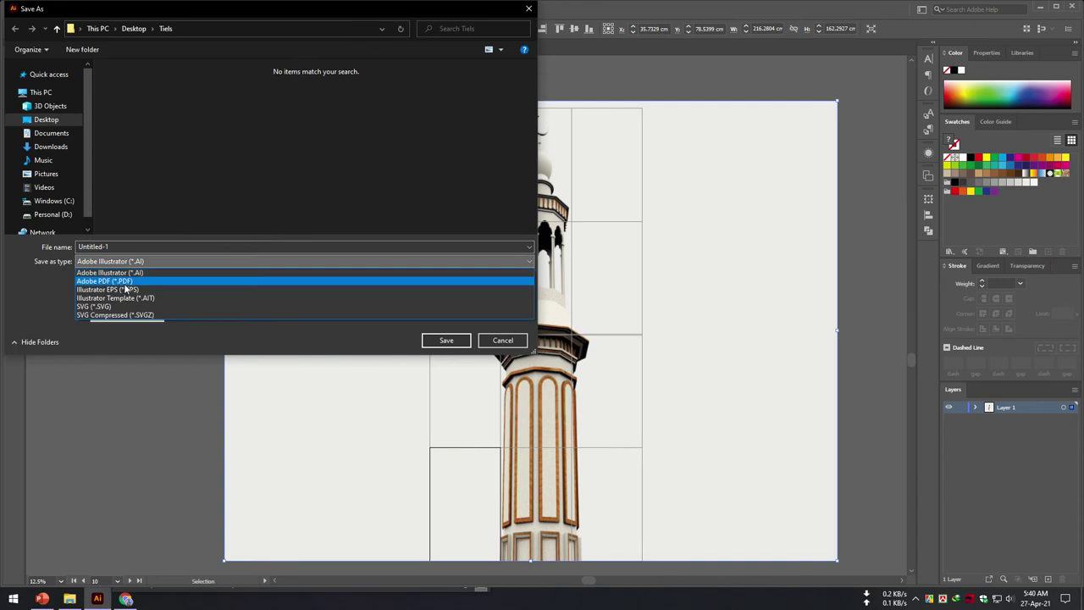
pyautogui.click(136, 281)
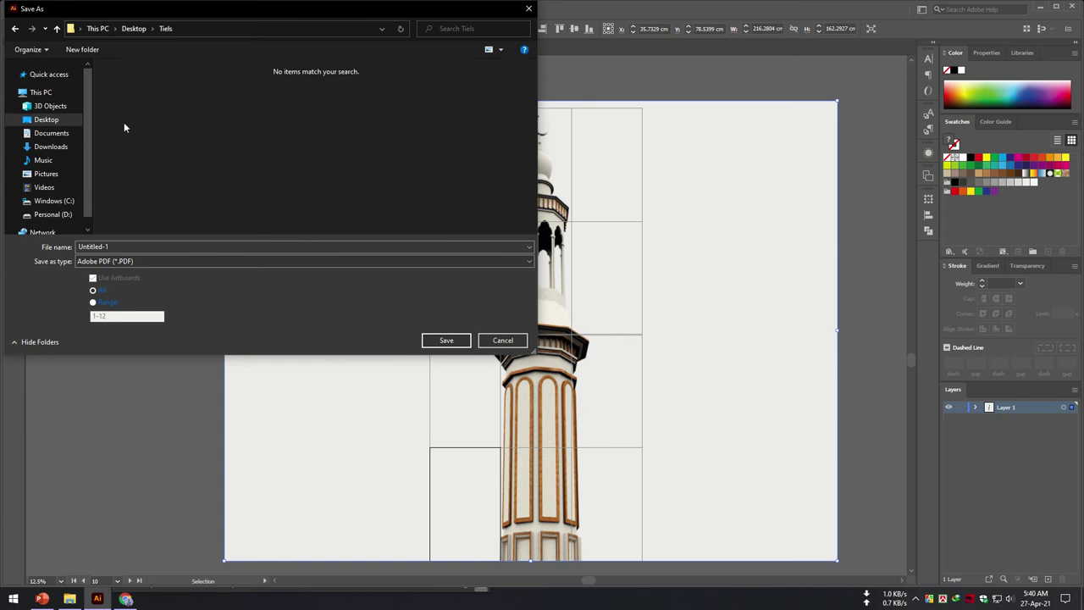
pyautogui.click(97, 246)
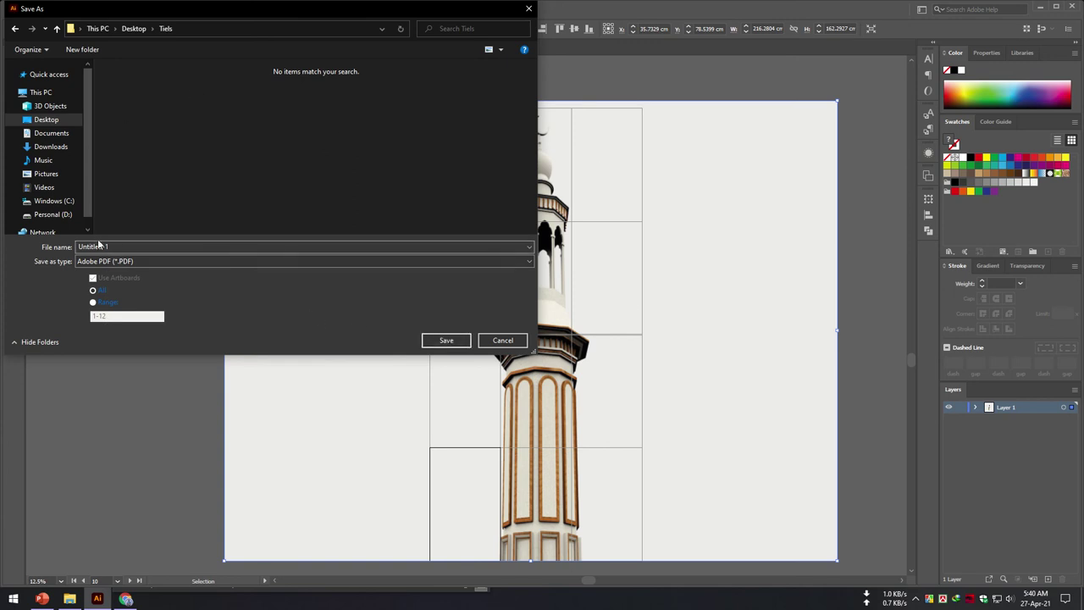
pyautogui.doubleClick(99, 246)
pyautogui.write('min')
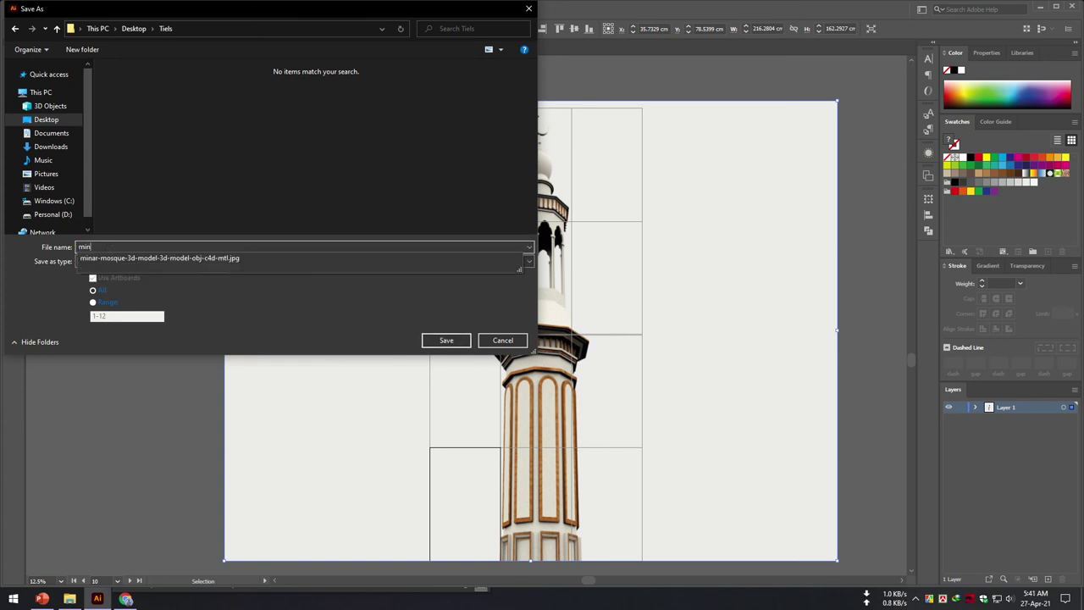
pyautogui.write('are')
pyautogui.click(449, 341)
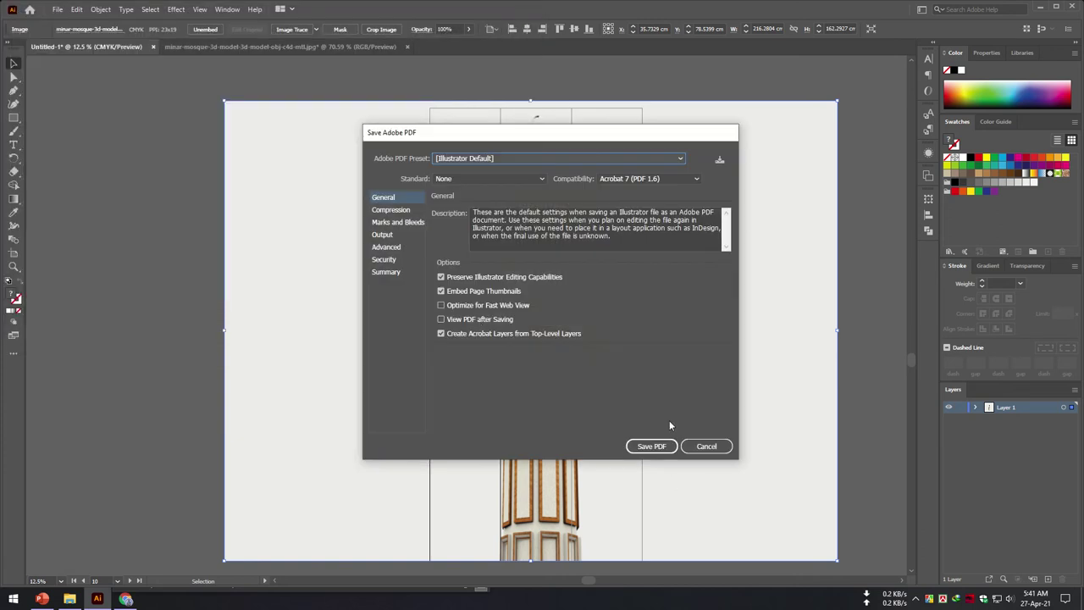
pyautogui.click(650, 446)
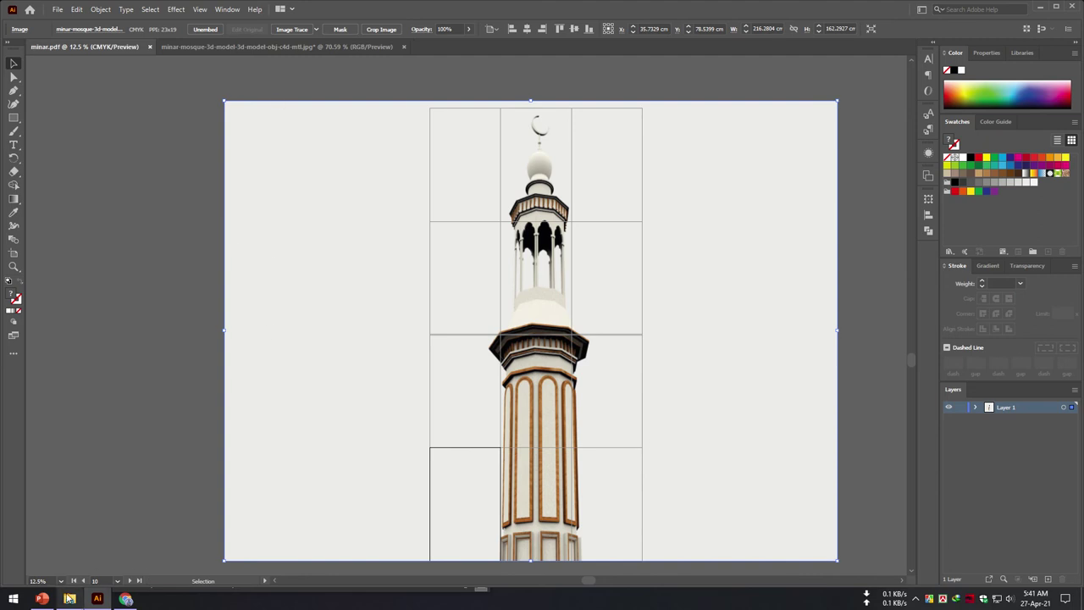
pyautogui.click(69, 599)
# Step: Open minar.pdf in Foxit Reader and zoom out to about 30% to see whole pages
pyautogui.doubleClick(451, 241)
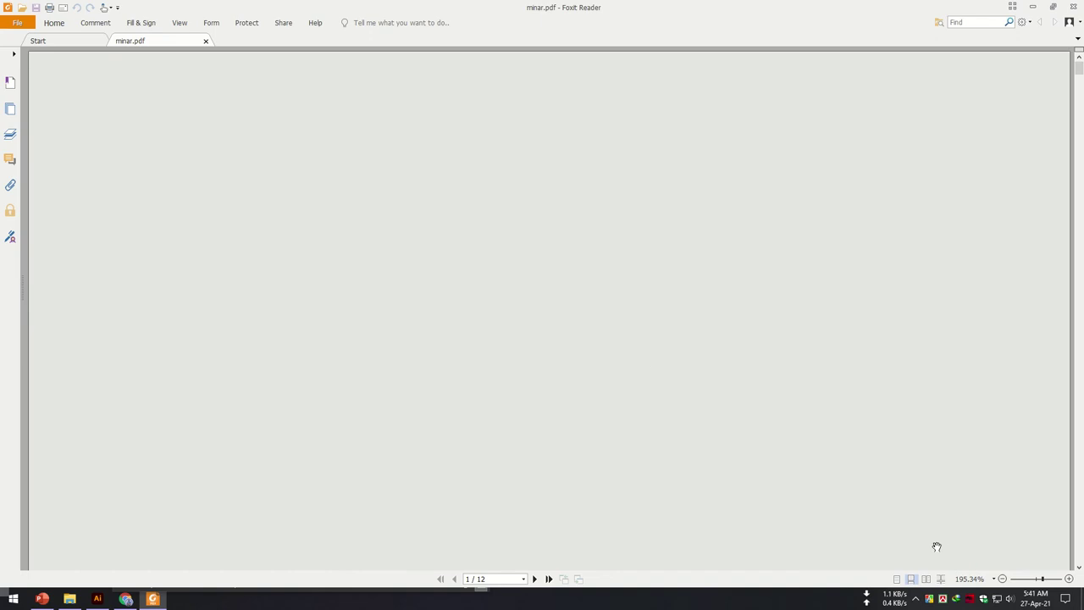
pyautogui.moveTo(1042, 578)
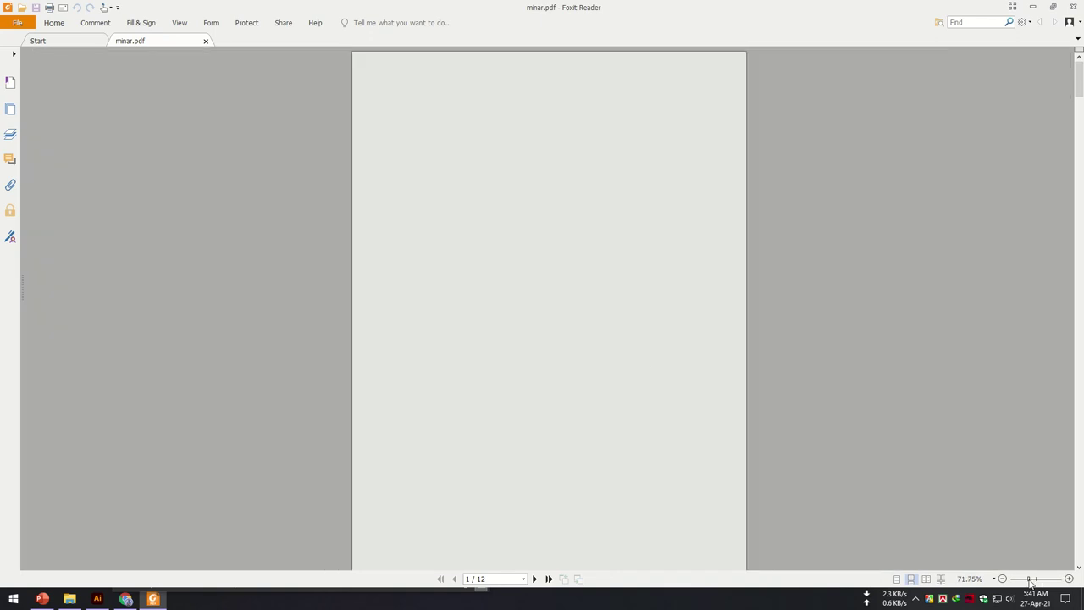
pyautogui.moveTo(1042, 581); pyautogui.dragTo(1015, 581)
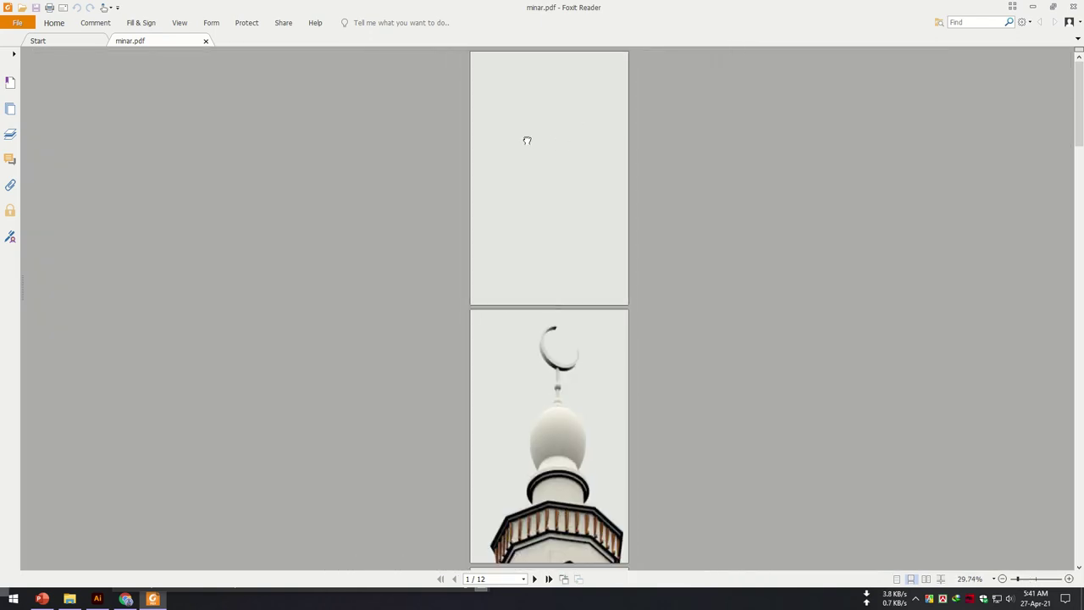
pyautogui.scroll(-1, 567, 221)
pyautogui.scroll(-3, 607, 305)
pyautogui.scroll(-1, 558, 194)
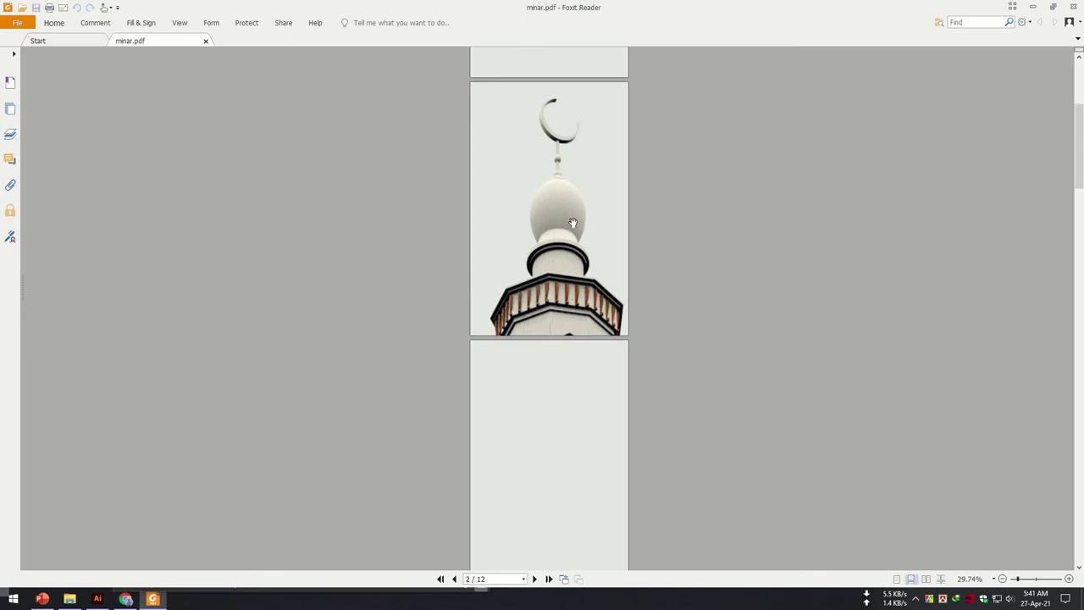
pyautogui.scroll(-3, 569, 199)
pyautogui.scroll(-4, 567, 187)
pyautogui.scroll(-3, 571, 203)
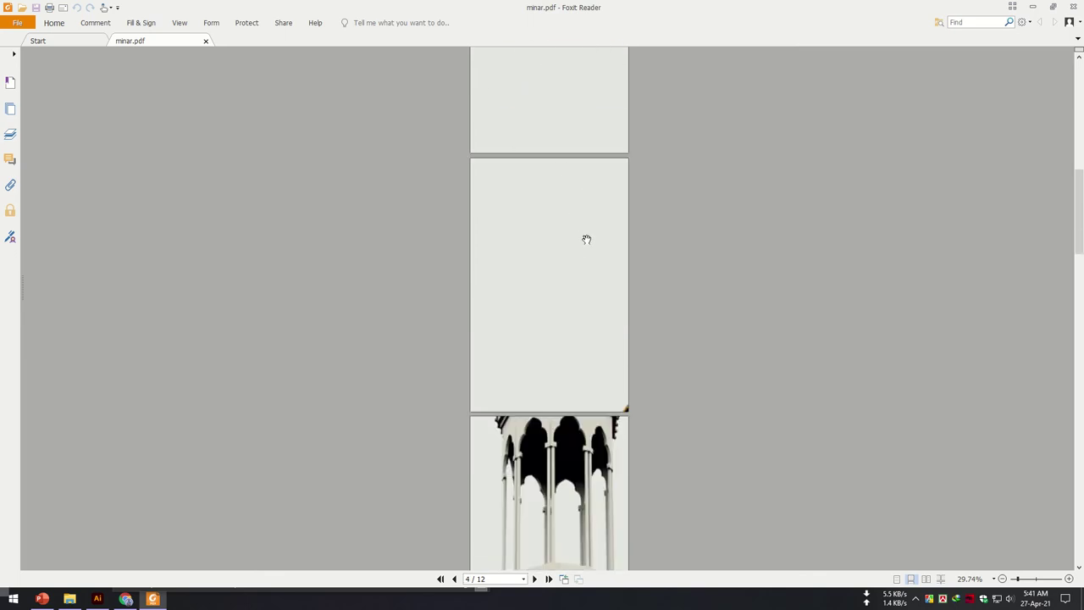
pyautogui.scroll(-4, 584, 239)
pyautogui.scroll(-5, 555, 289)
pyautogui.scroll(-3, 555, 289)
pyautogui.scroll(-3, 570, 283)
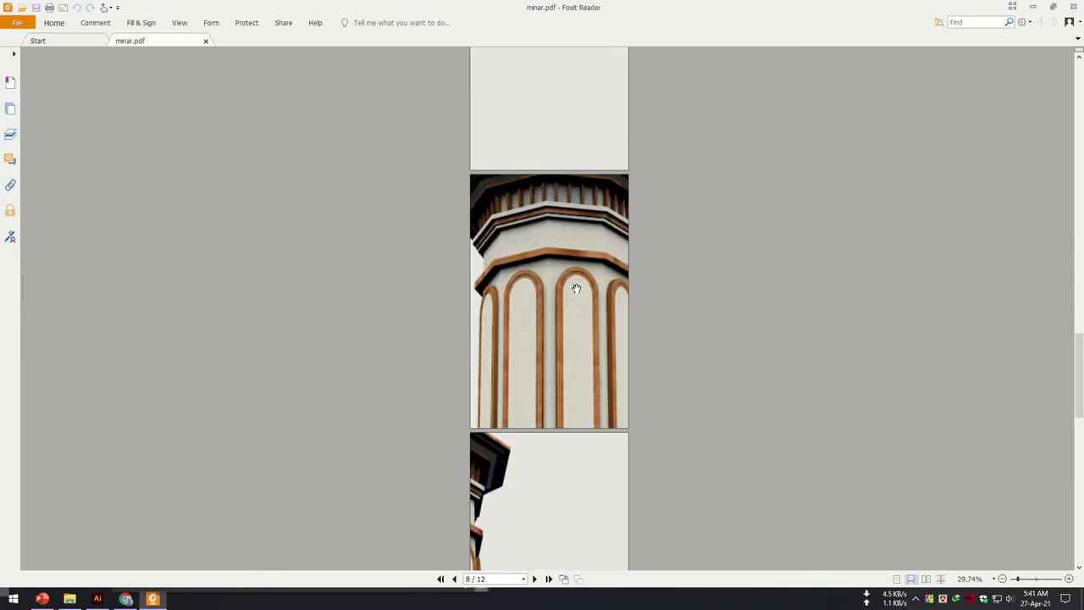
pyautogui.scroll(-3, 573, 286)
pyautogui.scroll(-3, 561, 283)
pyautogui.scroll(-3, 536, 248)
pyautogui.scroll(-3, 551, 276)
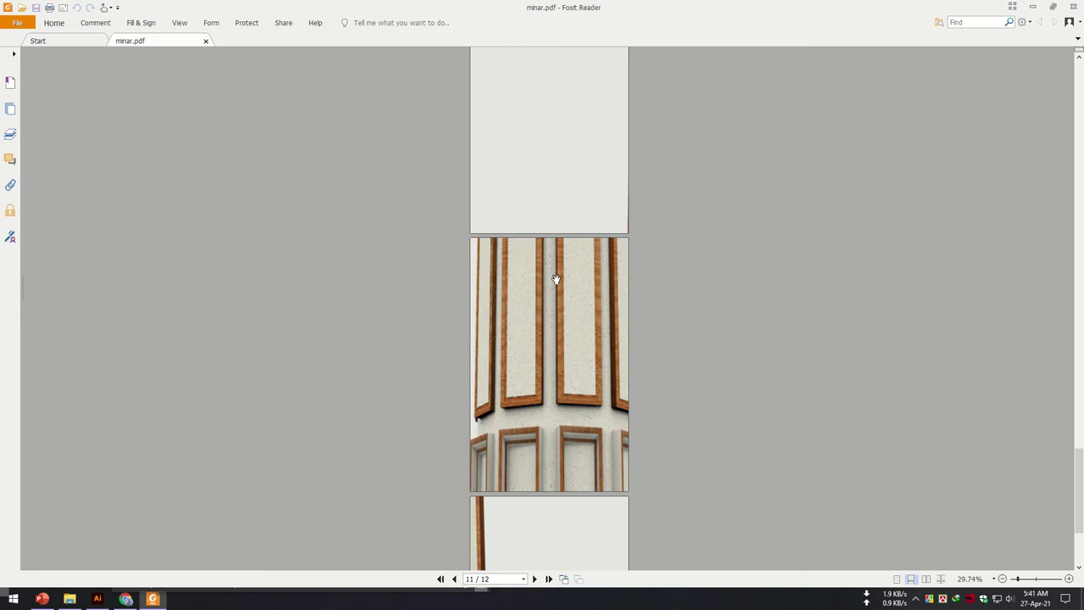
pyautogui.scroll(-3, 557, 279)
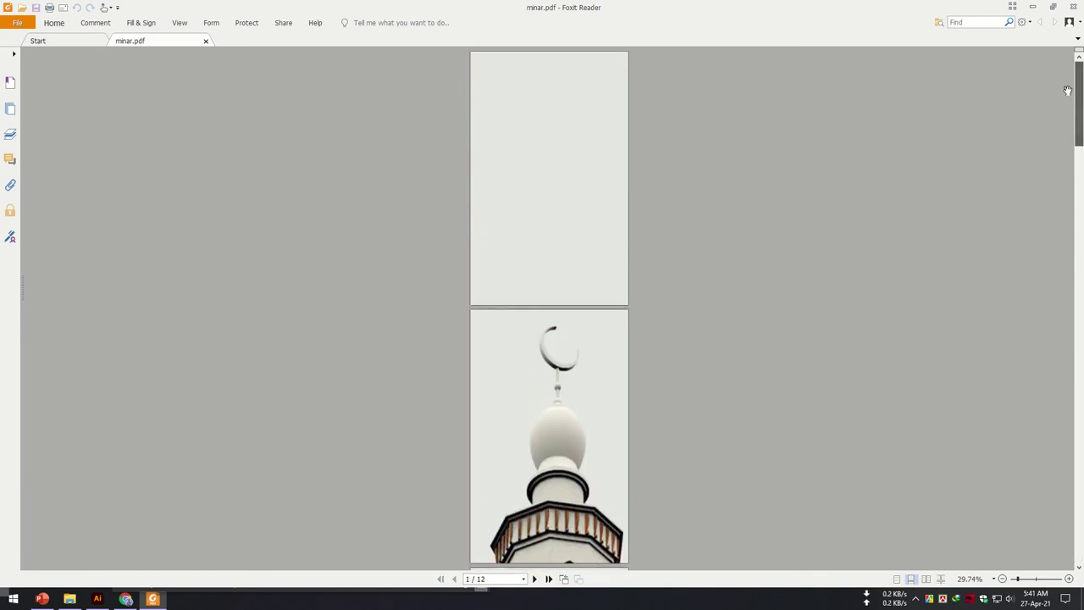
# Step: Activate the top-middle, top-right, middle-left and middle-centre artboards, then return to Foxit Reader
pyautogui.click(95, 596)
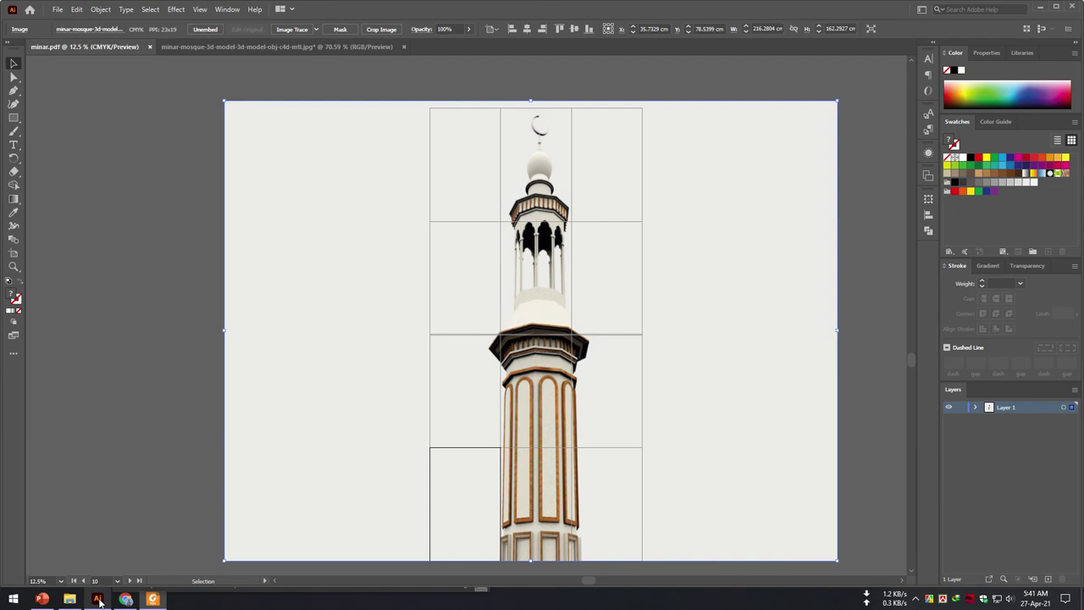
pyautogui.click(546, 188)
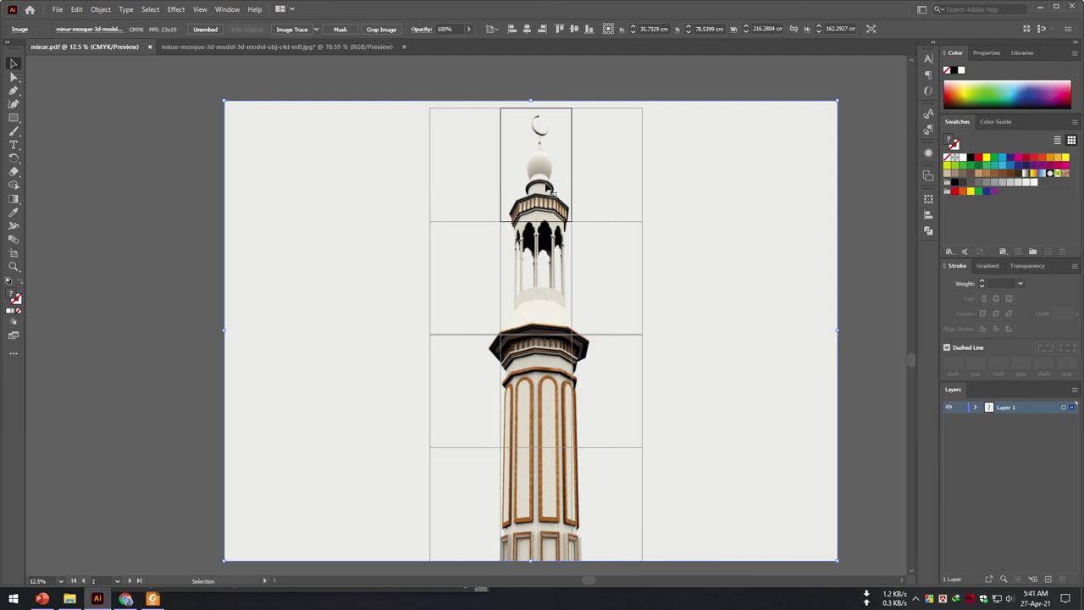
pyautogui.click(618, 183)
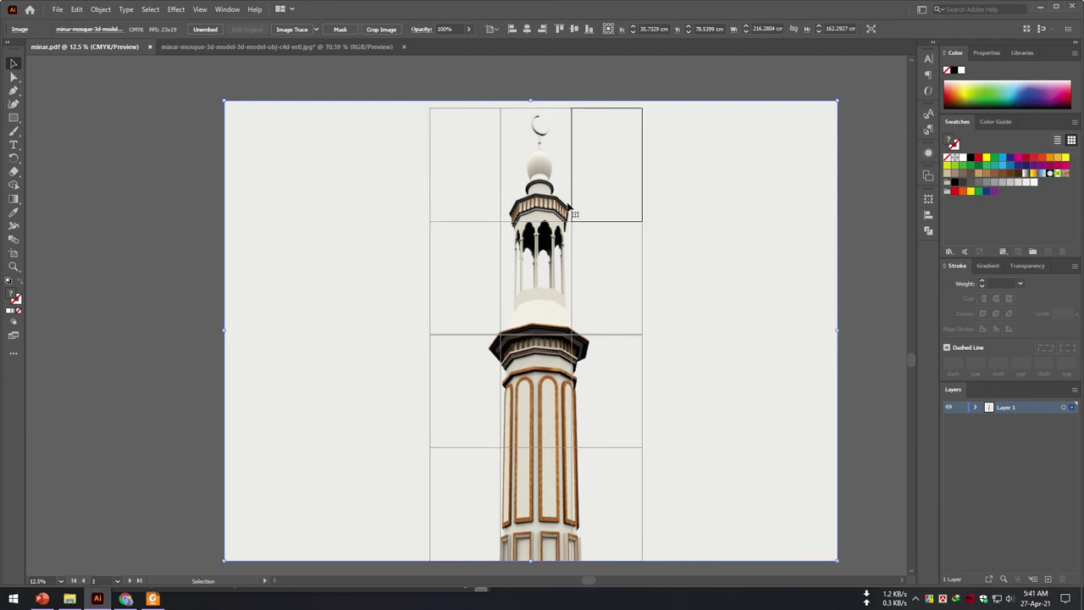
pyautogui.click(479, 284)
pyautogui.click(549, 292)
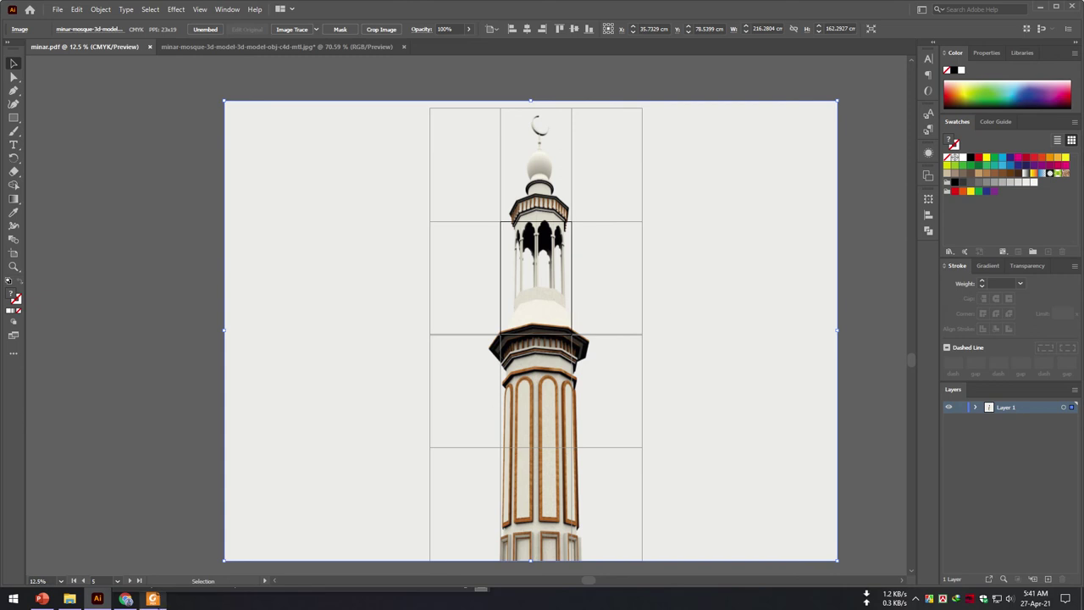
pyautogui.click(153, 601)
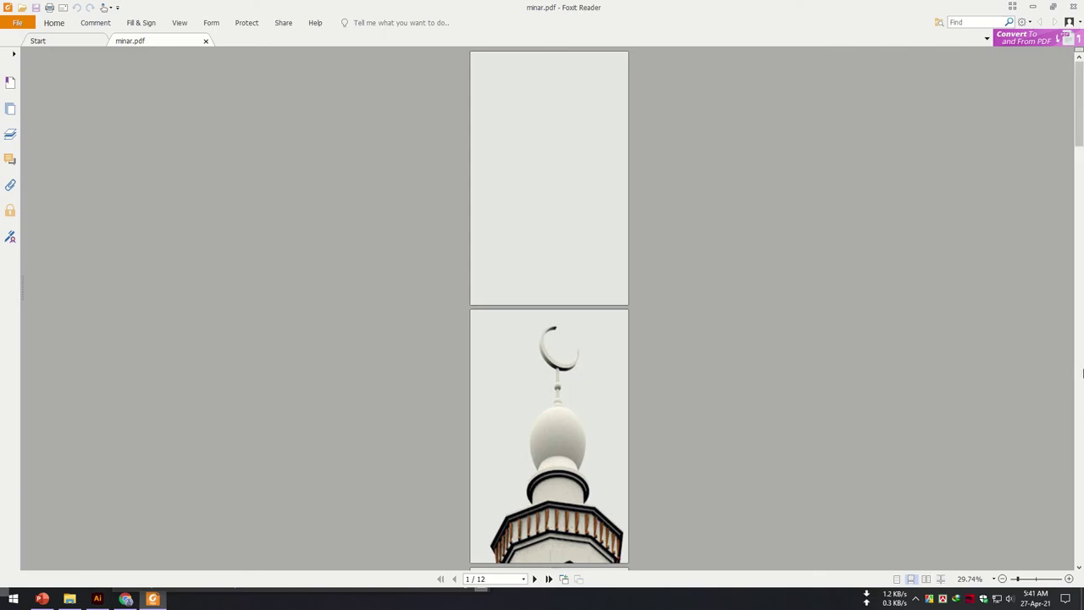
pyautogui.scroll(-3, 575, 204)
pyautogui.scroll(-2, 576, 194)
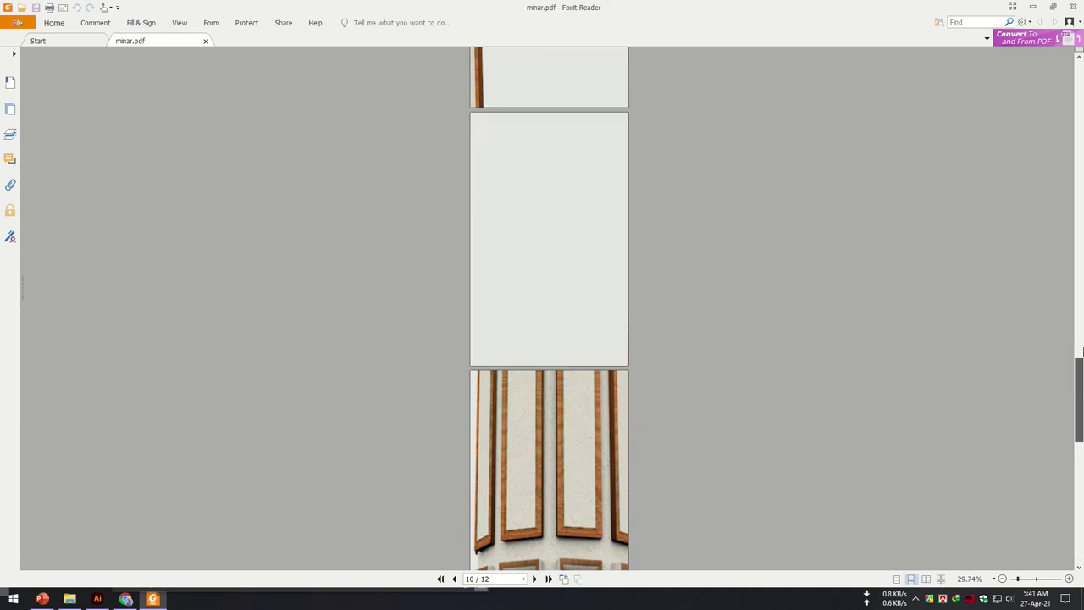
# Step: Switch back to the gridded minaret document in Illustrator
pyautogui.click(97, 598)
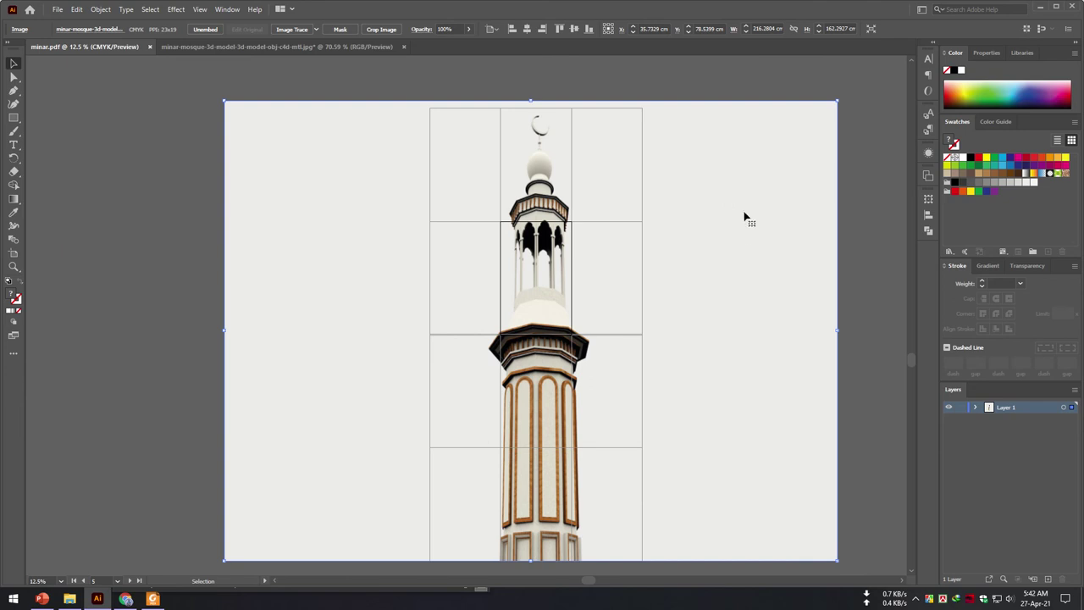
# Step: Delete the minaret photo from the artboards
pyautogui.moveTo(745, 219); pyautogui.dragTo(720, 214)
pyautogui.press('Delete')
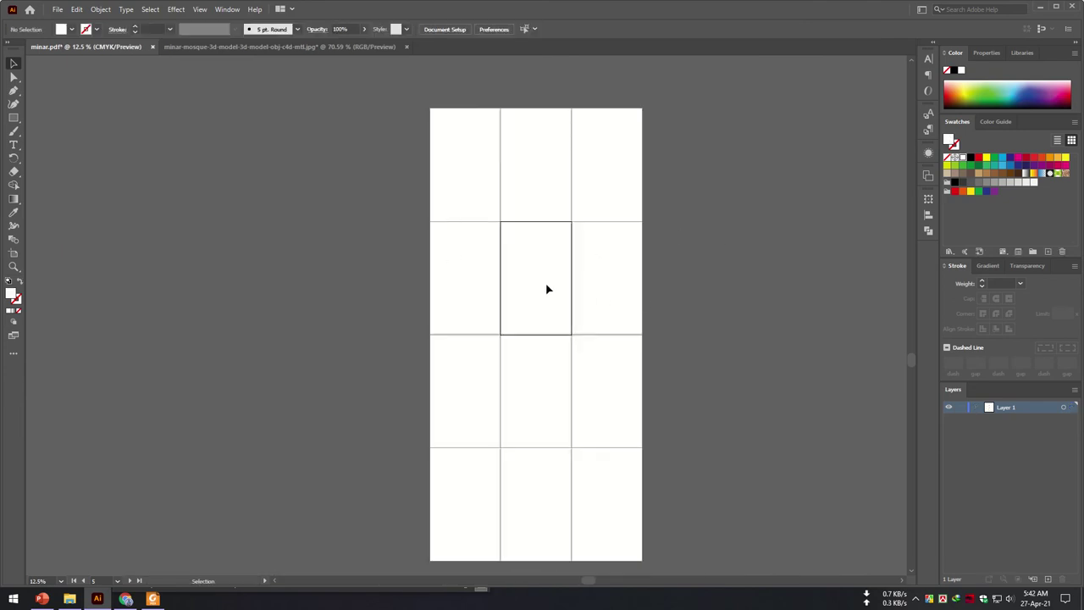
pyautogui.scroll(-1, 547, 290)
pyautogui.click(451, 254)
pyautogui.scroll(1, 507, 313)
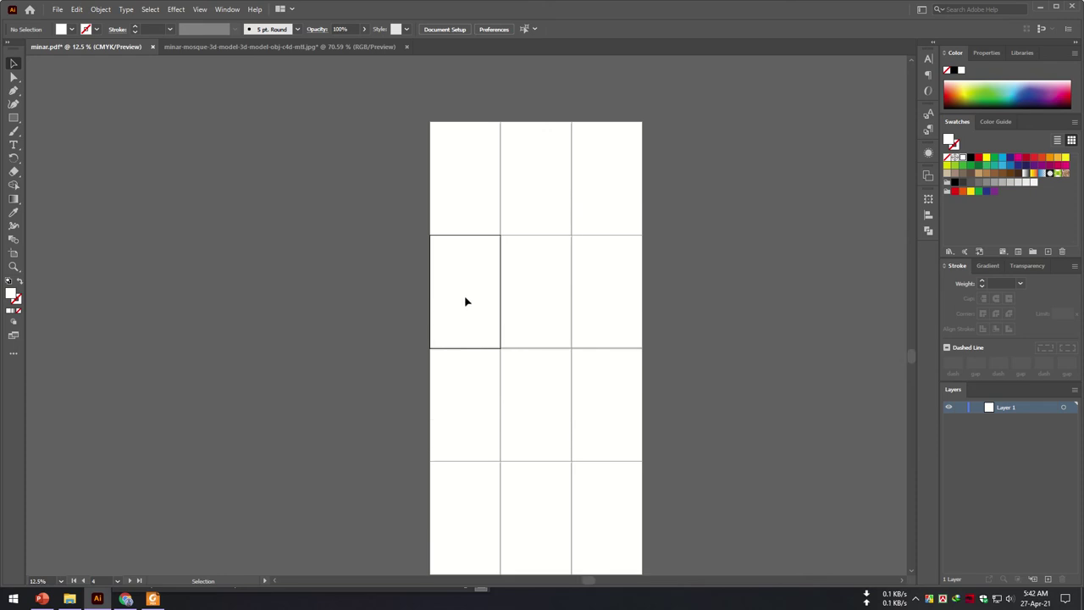
pyautogui.click(511, 155)
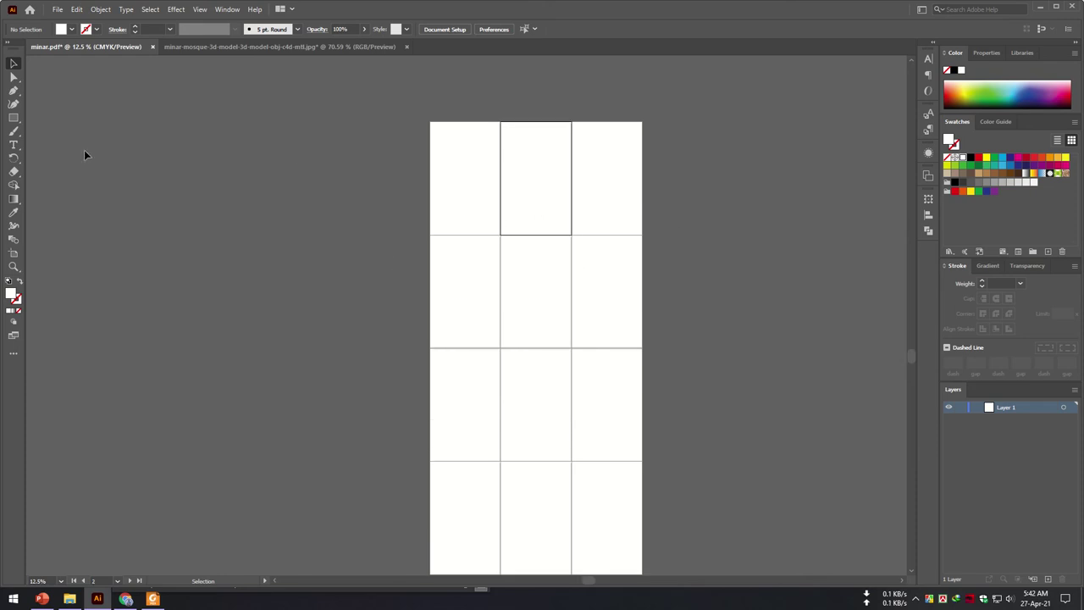
# Step: Move artboards 05, 06 and 04 to the end of the top row
pyautogui.click(15, 254)
pyautogui.click(554, 269)
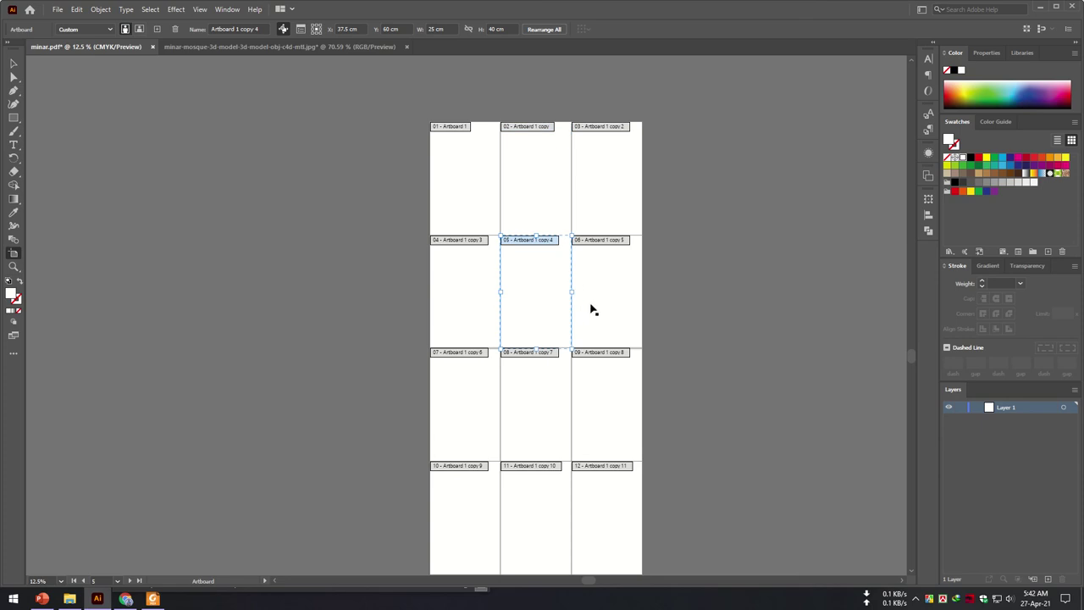
pyautogui.moveTo(529, 296); pyautogui.dragTo(671, 182)
pyautogui.moveTo(602, 258); pyautogui.dragTo(737, 176)
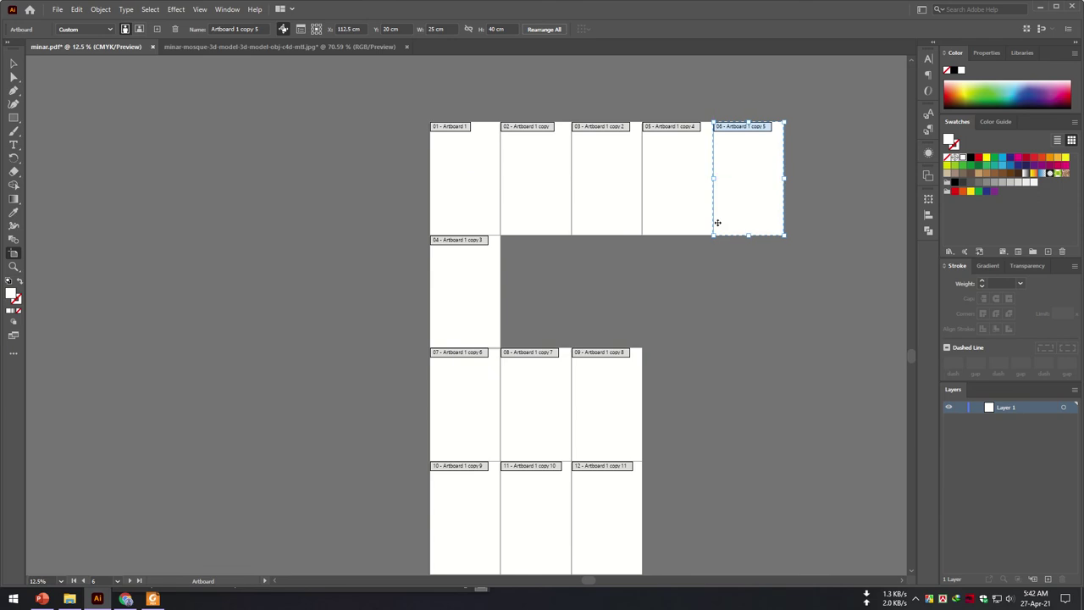
pyautogui.moveTo(482, 304); pyautogui.dragTo(834, 183)
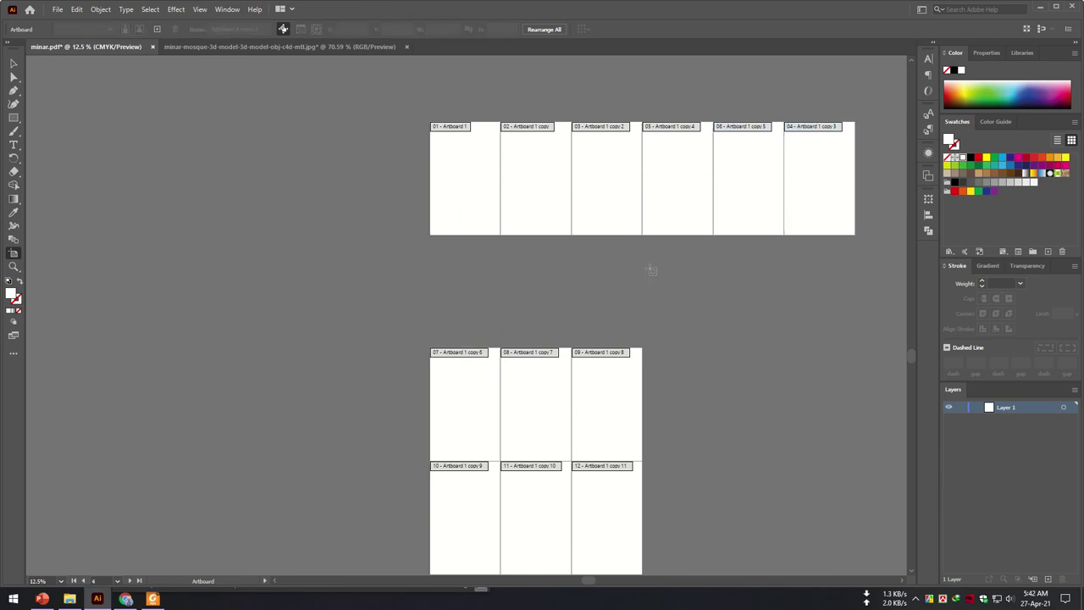
pyautogui.scroll(-1, 400, 339)
# Step: Delete every leftover artboard below the top row, keeping the six in a line
pyautogui.moveTo(371, 268); pyautogui.dragTo(666, 547)
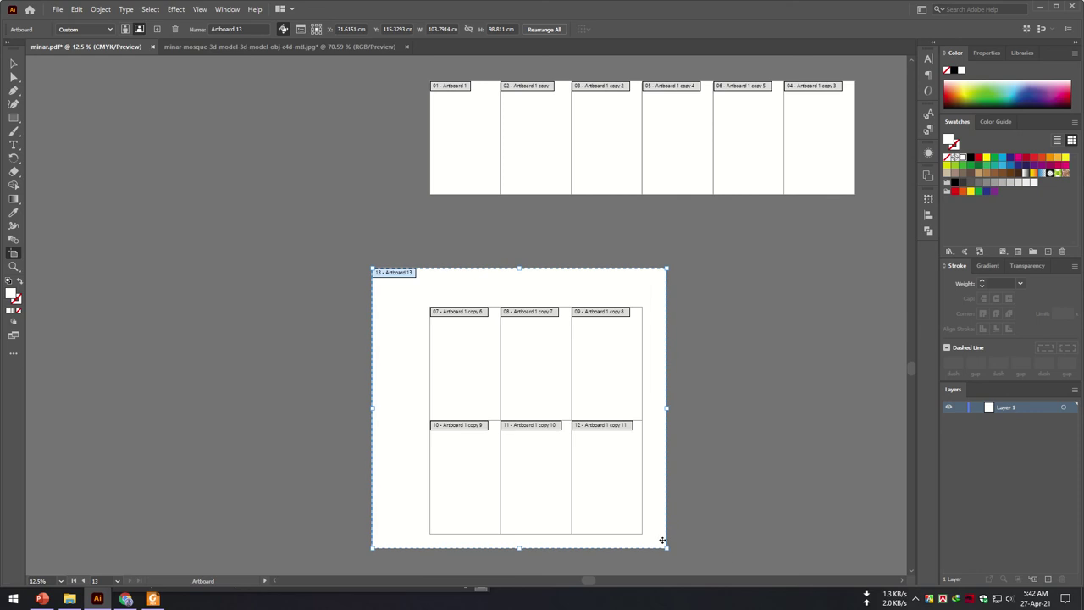
pyautogui.press('Delete')
pyautogui.click(465, 350)
pyautogui.press('Delete')
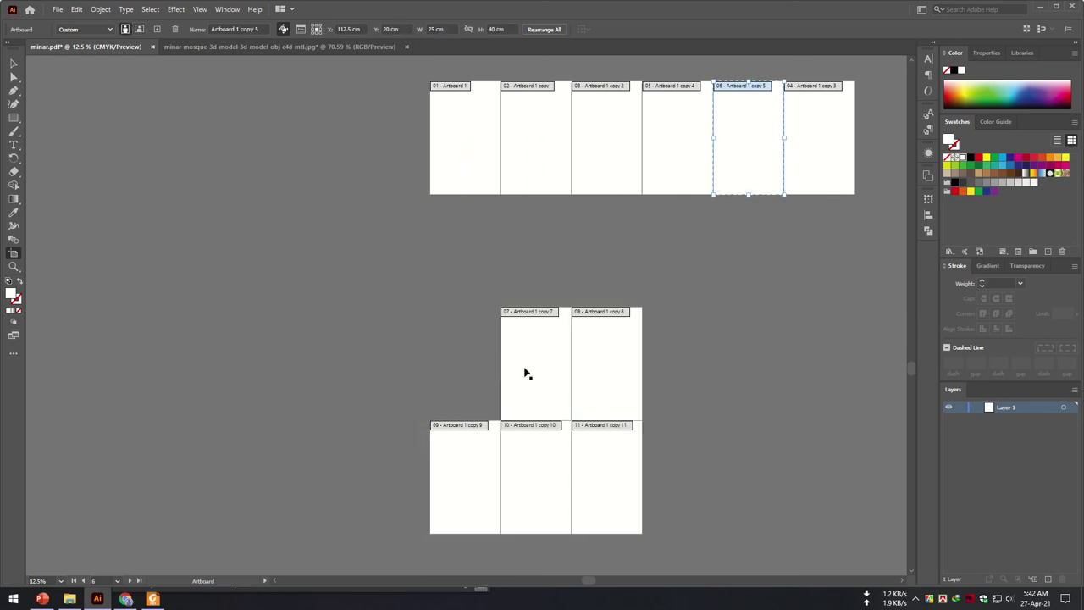
pyautogui.click(537, 372)
pyautogui.press('Delete')
pyautogui.click(604, 387)
pyautogui.press('Delete')
pyautogui.click(479, 474)
pyautogui.press('Delete')
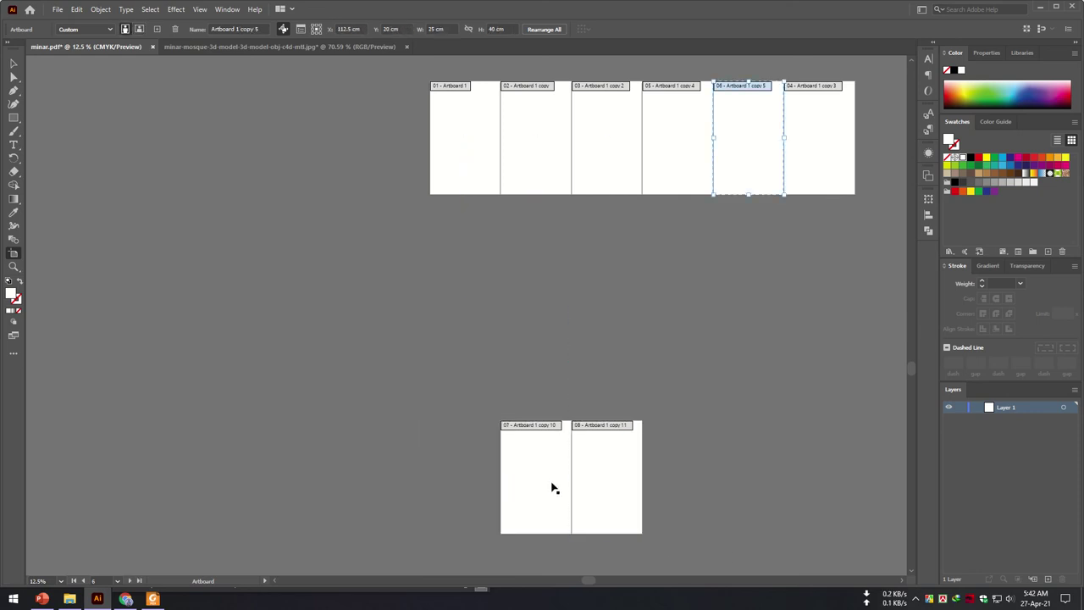
pyautogui.click(554, 486)
pyautogui.press('Delete')
pyautogui.click(601, 486)
pyautogui.press('Delete')
pyautogui.scroll(5, 875, 367)
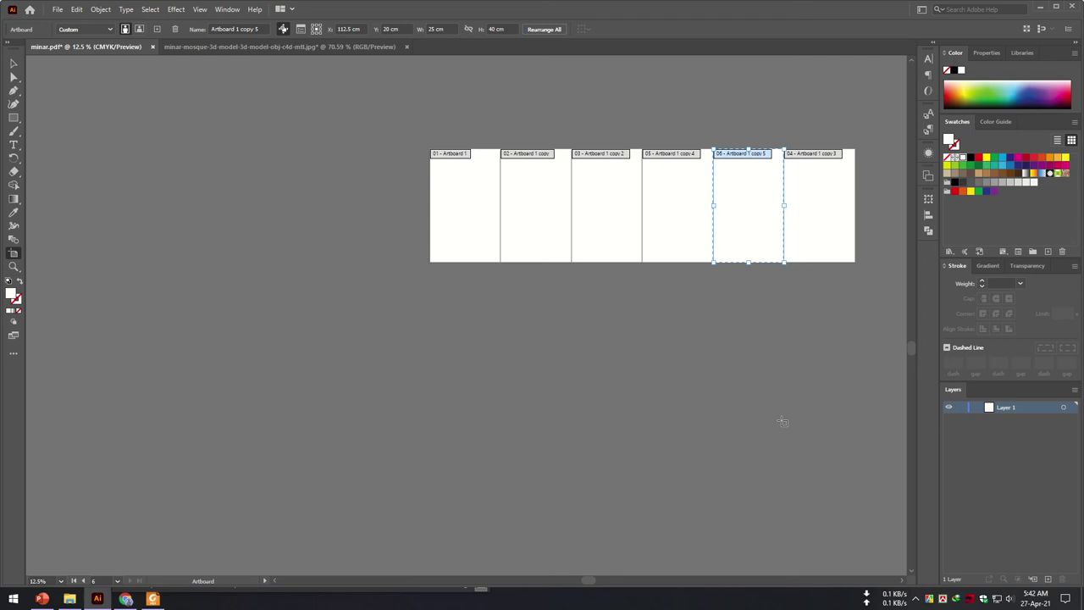
pyautogui.click(472, 276)
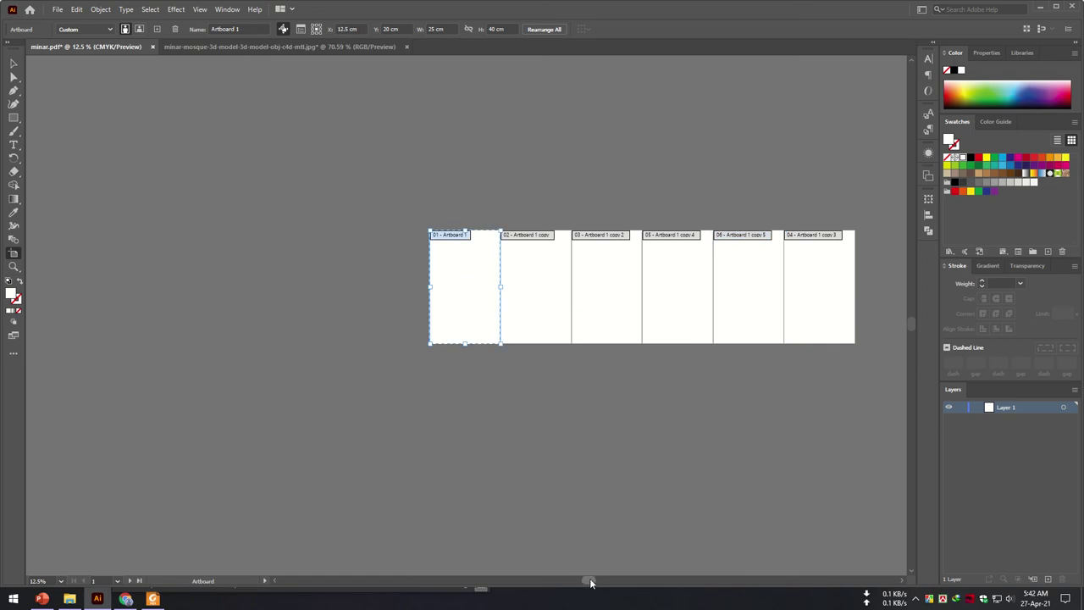
pyautogui.moveTo(590, 583); pyautogui.dragTo(639, 581)
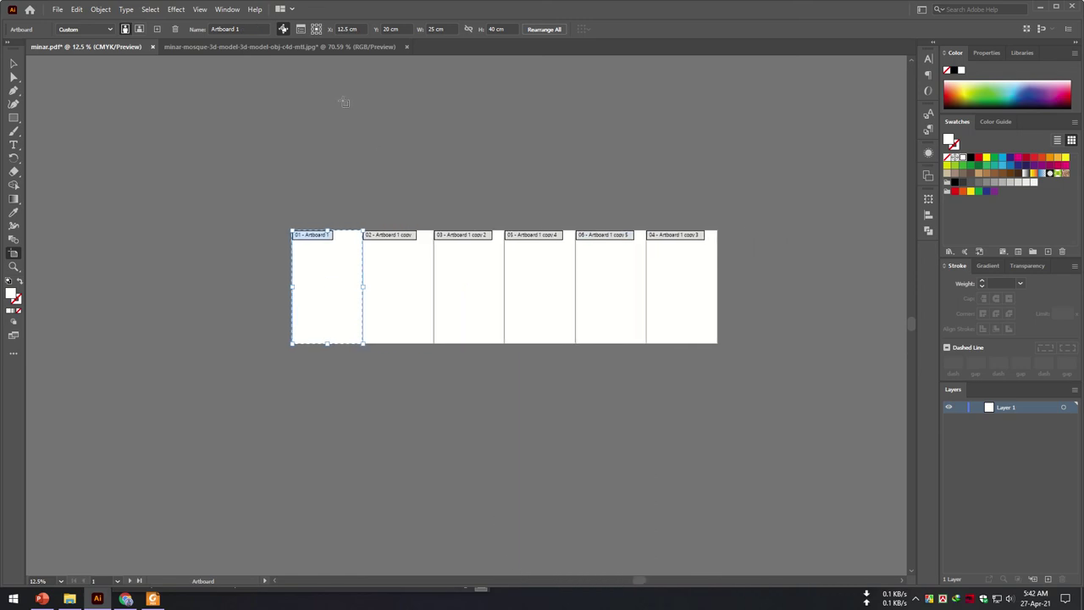
# Step: Close the minar-mosque JPG and open the shahada and quran-islam images from Tiels
pyautogui.click(406, 47)
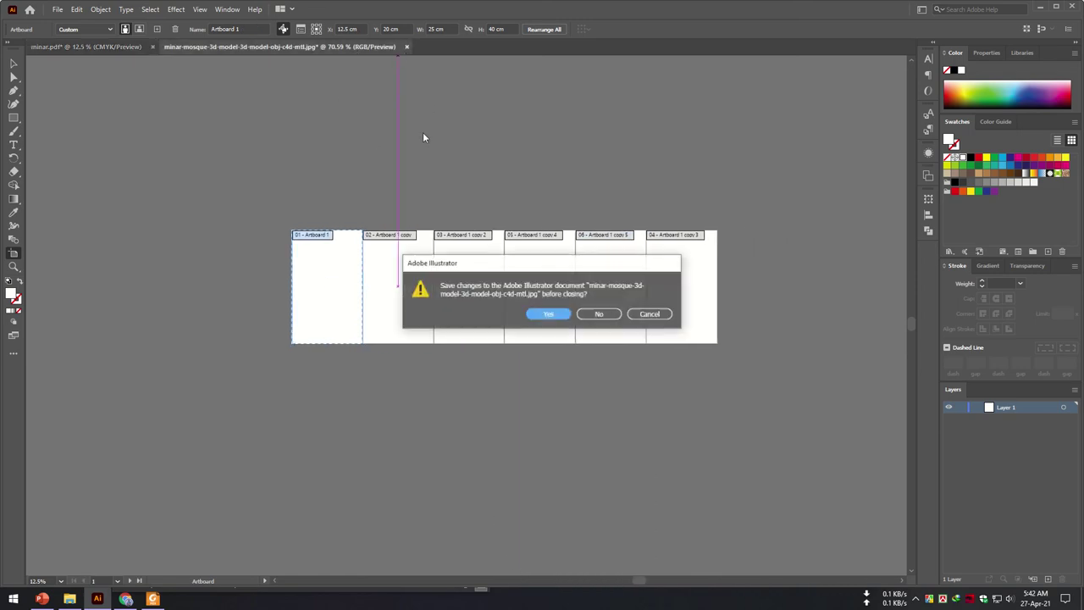
pyautogui.click(599, 313)
pyautogui.click(57, 10)
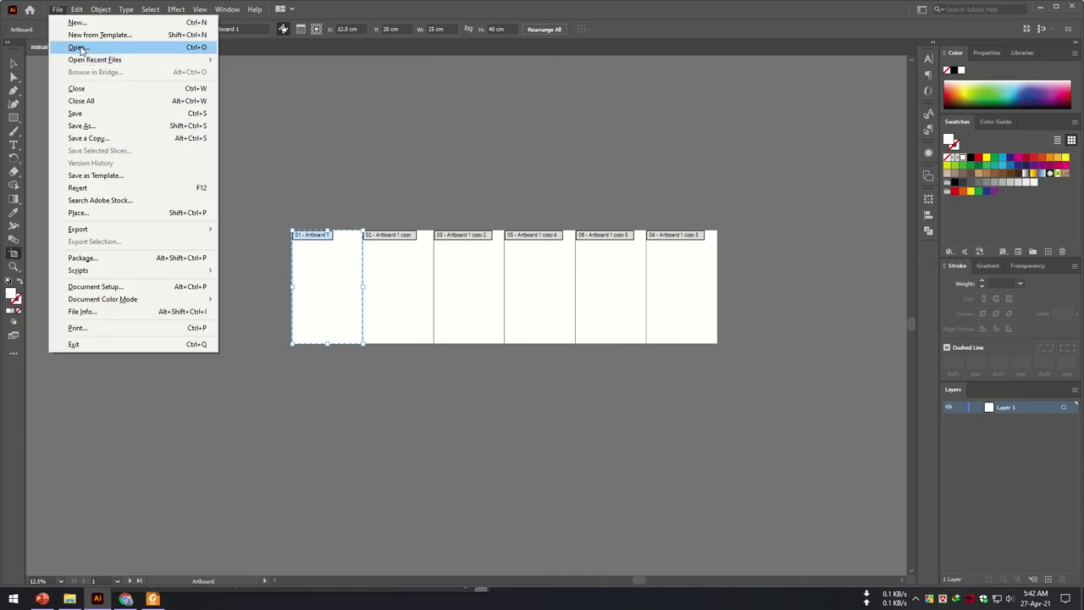
pyautogui.click(78, 48)
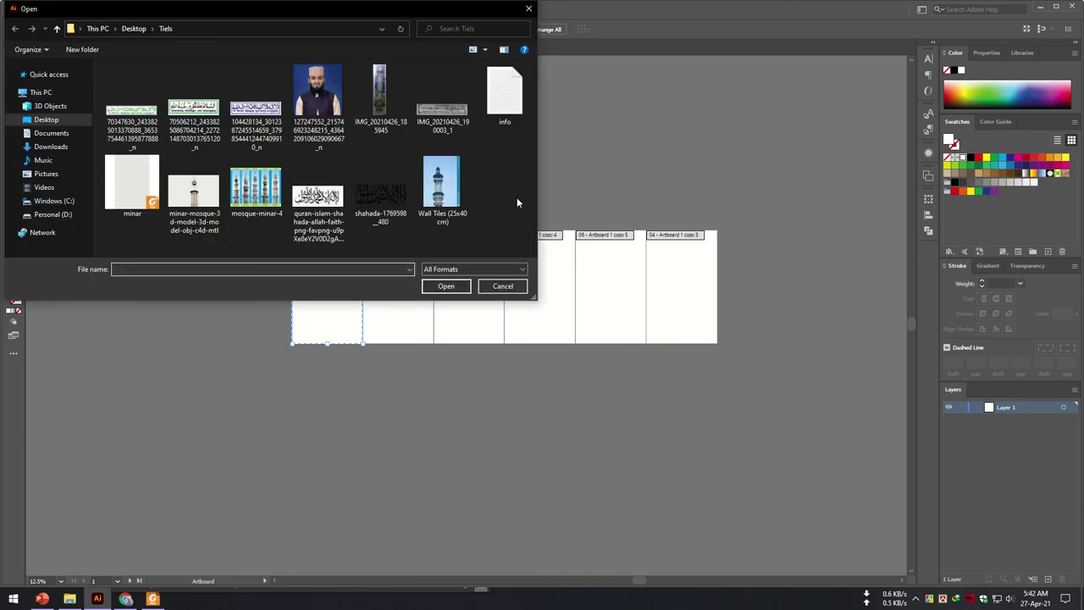
pyautogui.click(318, 196)
pyautogui.click(376, 200)
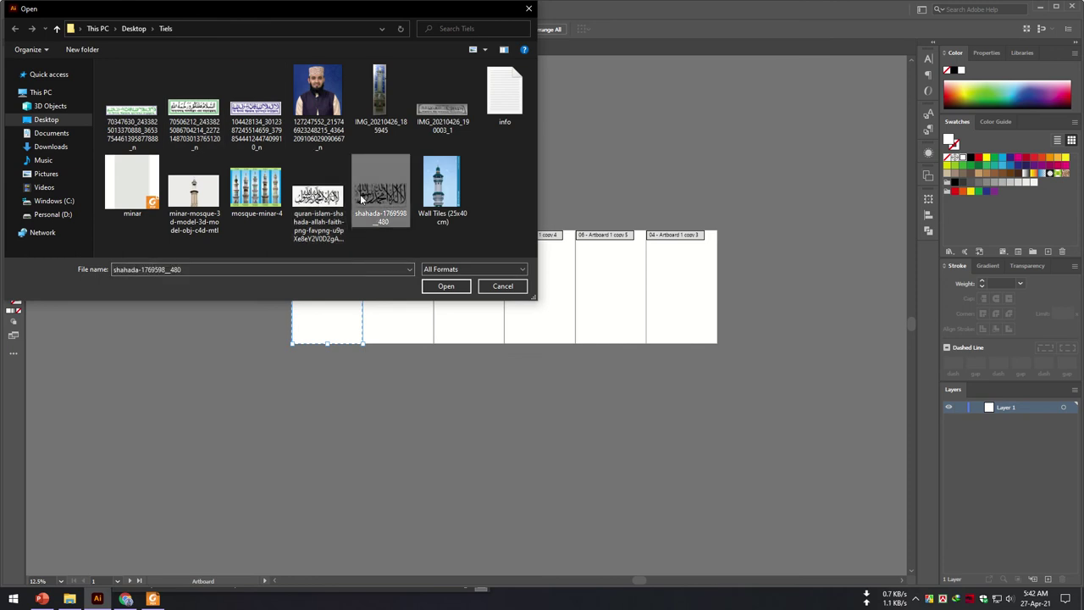
pyautogui.moveTo(279, 237)
pyautogui.mouseDown()
pyautogui.moveTo(394, 212)
pyautogui.moveTo(332, 205)
pyautogui.mouseUp()
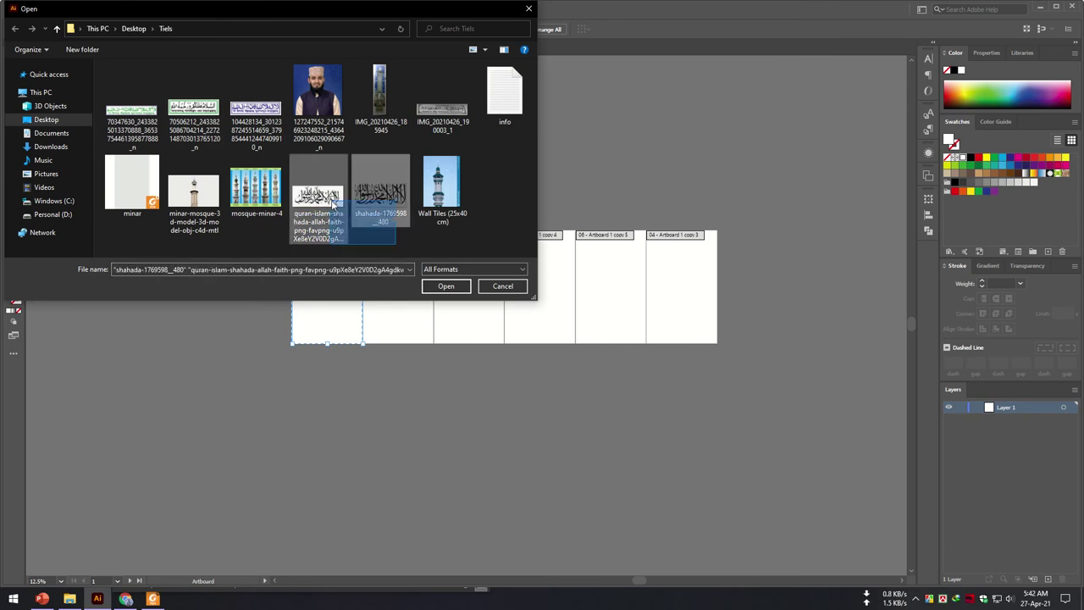
pyautogui.click(447, 286)
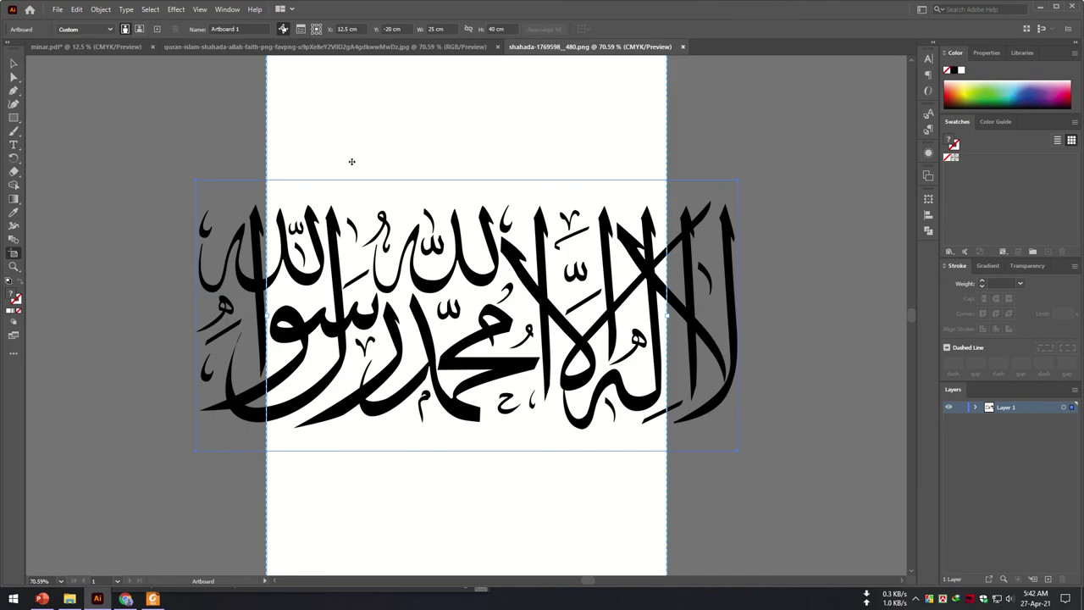
# Step: Check both calligraphy tabs, then drag the shahada artwork onto the minar.pdf tab
pyautogui.moveTo(419, 271); pyautogui.dragTo(444, 269)
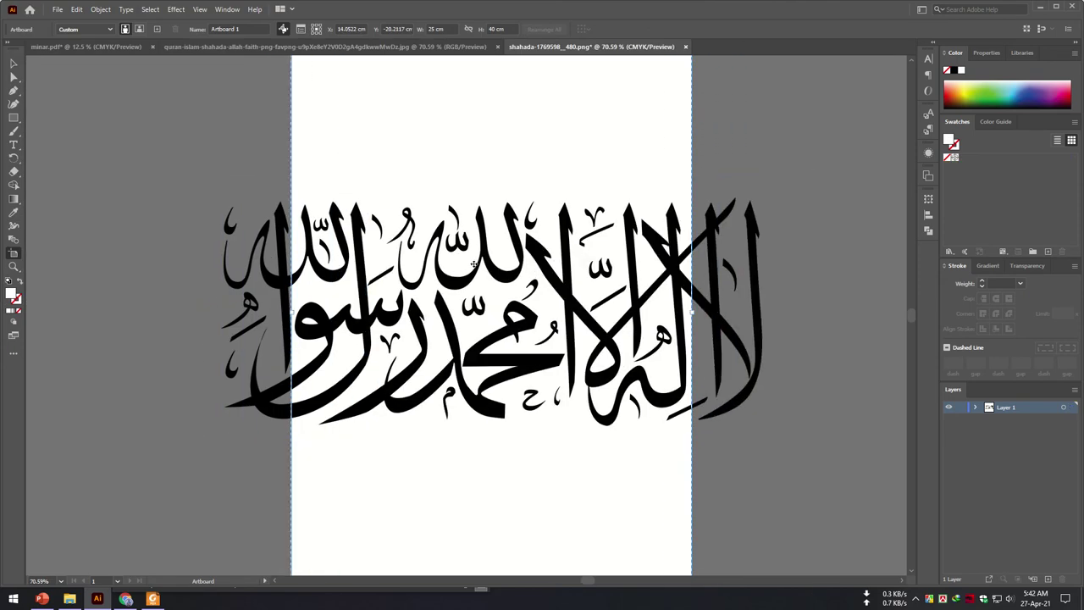
pyautogui.click(414, 47)
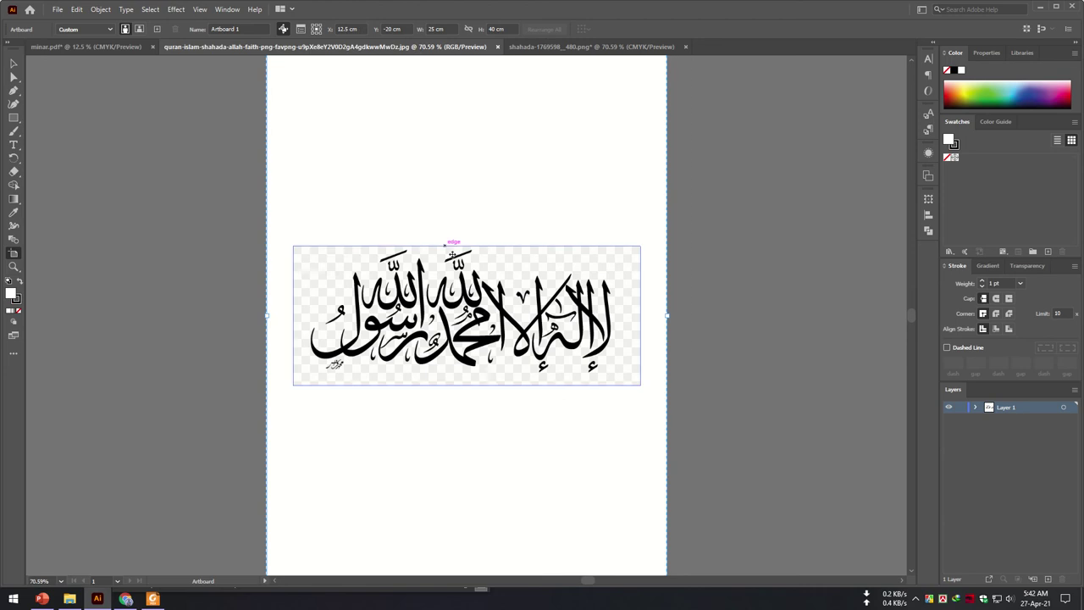
pyautogui.click(581, 47)
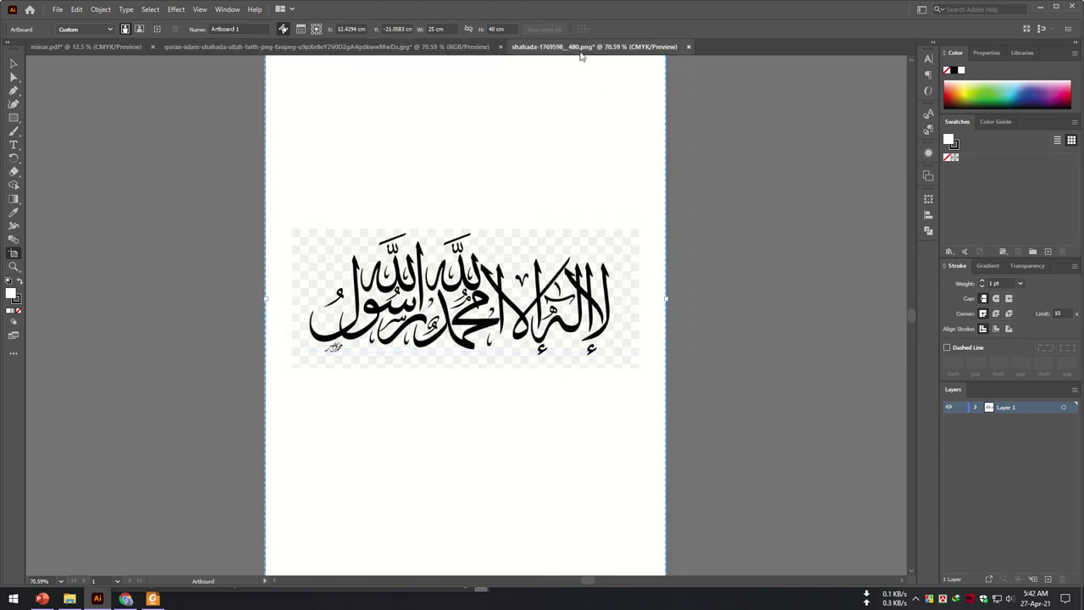
pyautogui.press('v')
pyautogui.moveTo(559, 310); pyautogui.dragTo(134, 46)
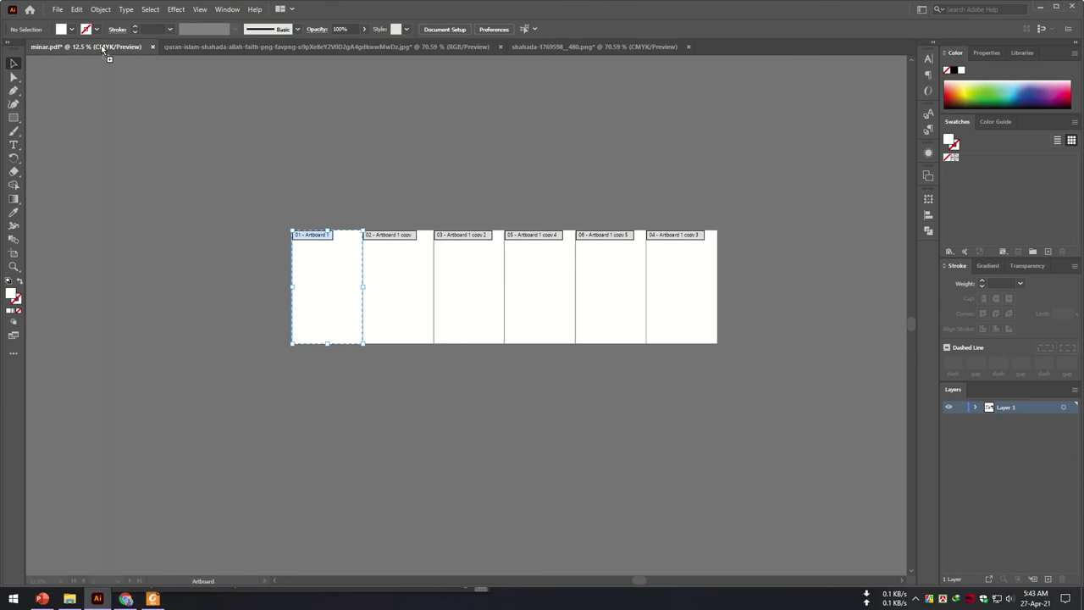
# Step: Drop the shahada calligraphy onto minar.pdf so it spans all six artboards (about 133 × 36 cm)
pyautogui.moveTo(104, 48)
pyautogui.mouseDown()
pyautogui.moveTo(466, 269)
pyautogui.moveTo(381, 279)
pyautogui.moveTo(684, 340)
pyautogui.mouseUp()
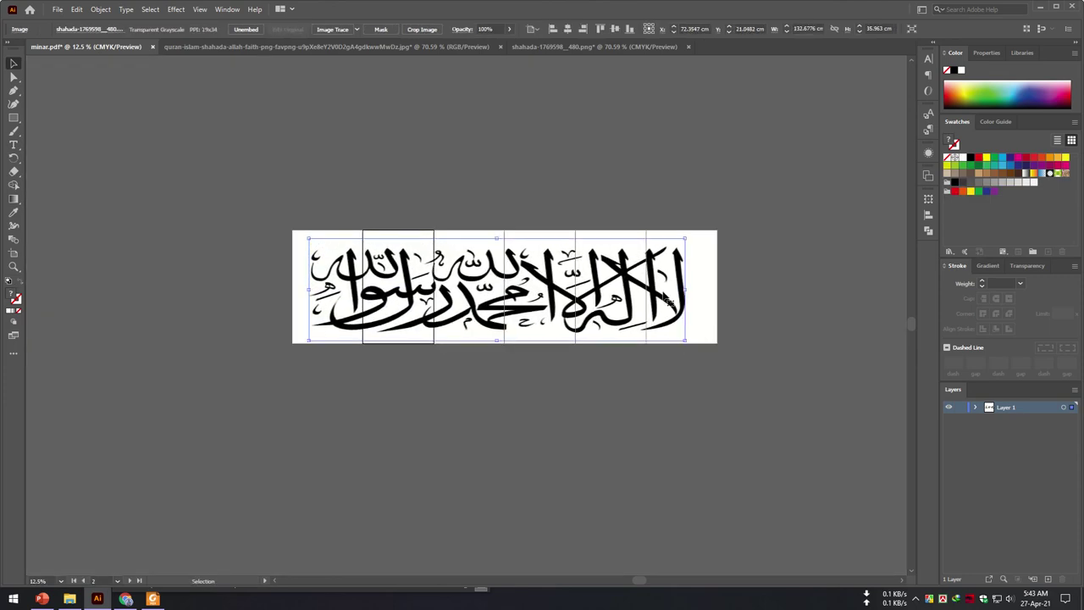
pyautogui.moveTo(664, 295); pyautogui.dragTo(664, 289)
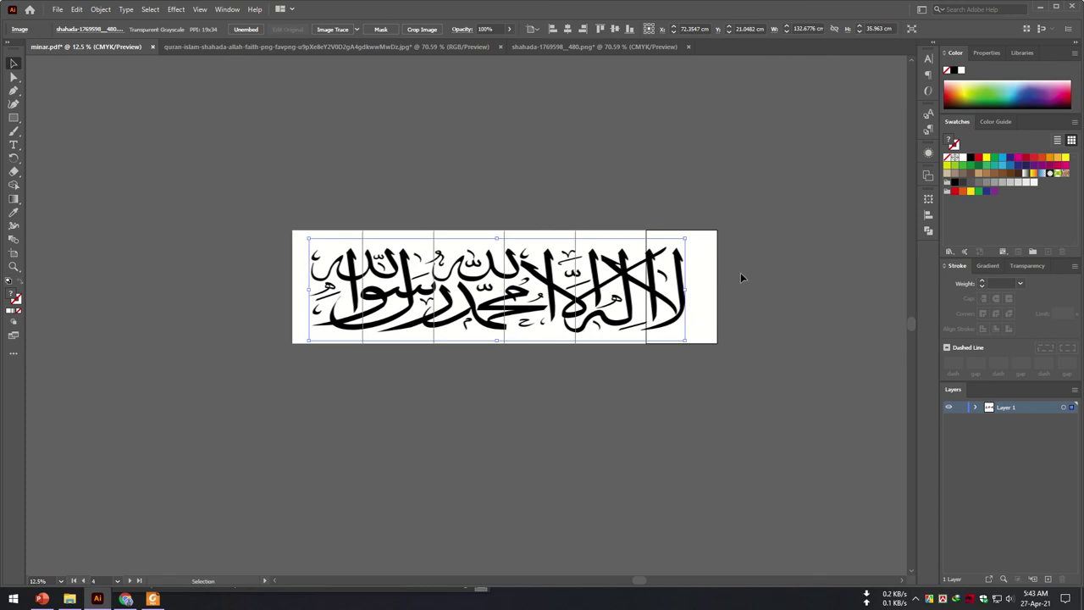
pyautogui.click(788, 251)
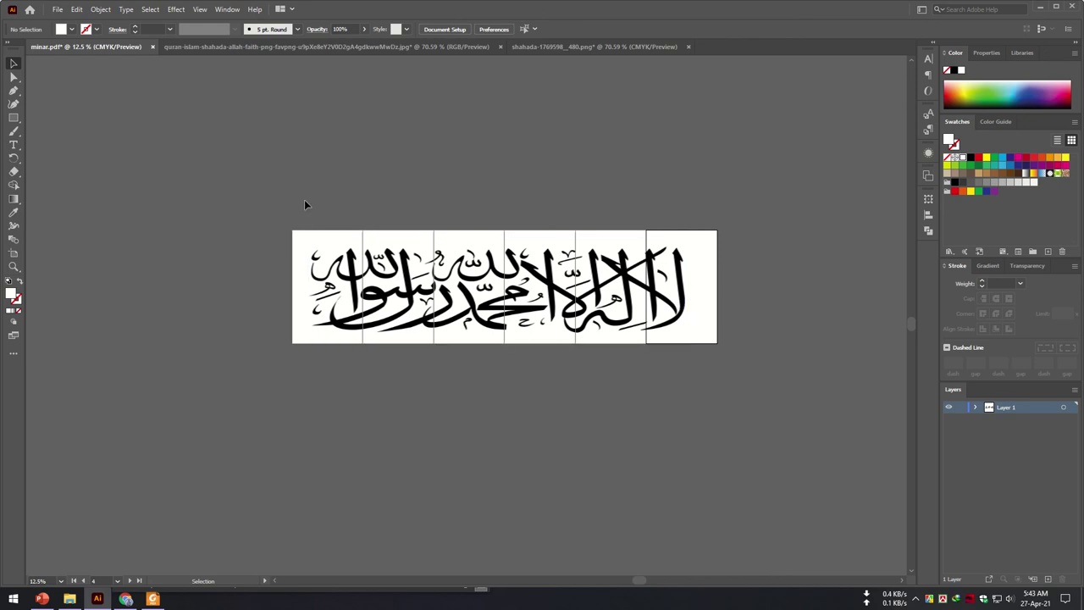
# Step: Save the document as kalema in Adobe PDF format in the Tiels folder
pyautogui.click(57, 9)
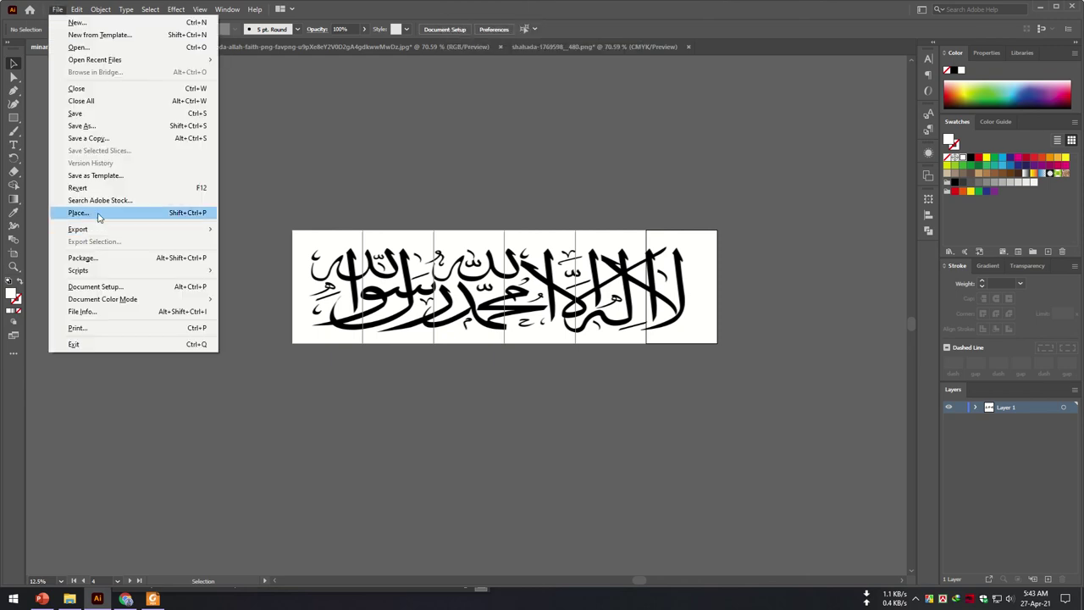
pyautogui.click(112, 129)
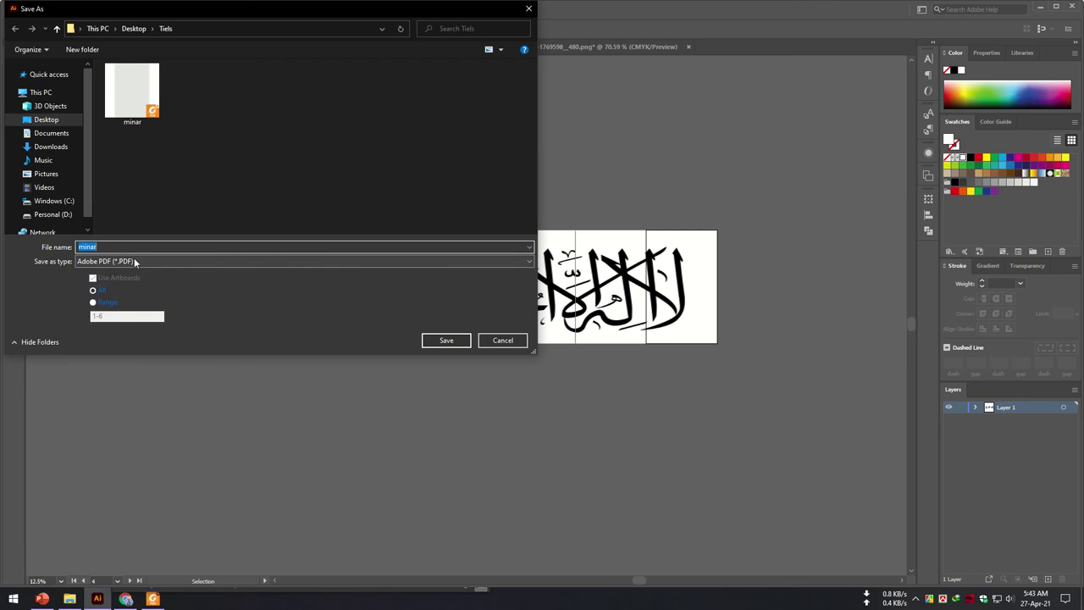
pyautogui.click(133, 261)
pyautogui.click(105, 247)
pyautogui.write('kalema')
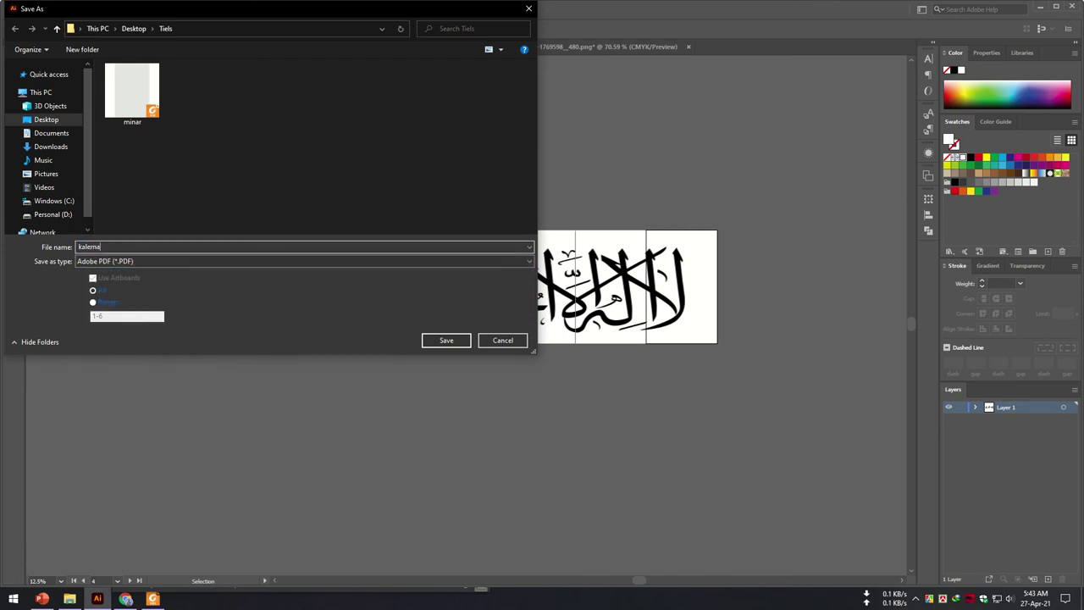
pyautogui.click(446, 340)
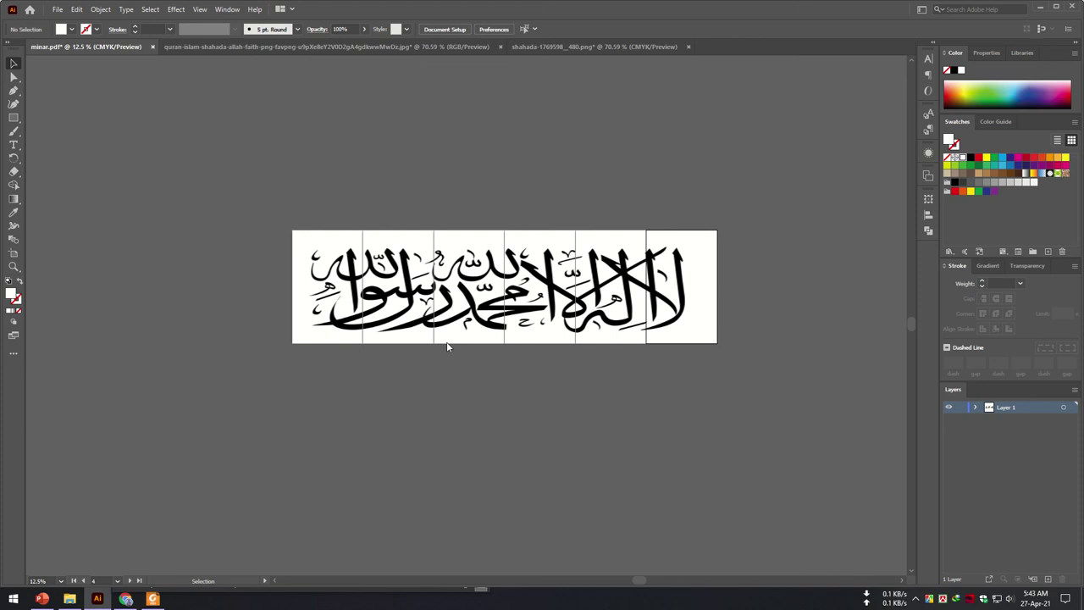
pyautogui.click(652, 446)
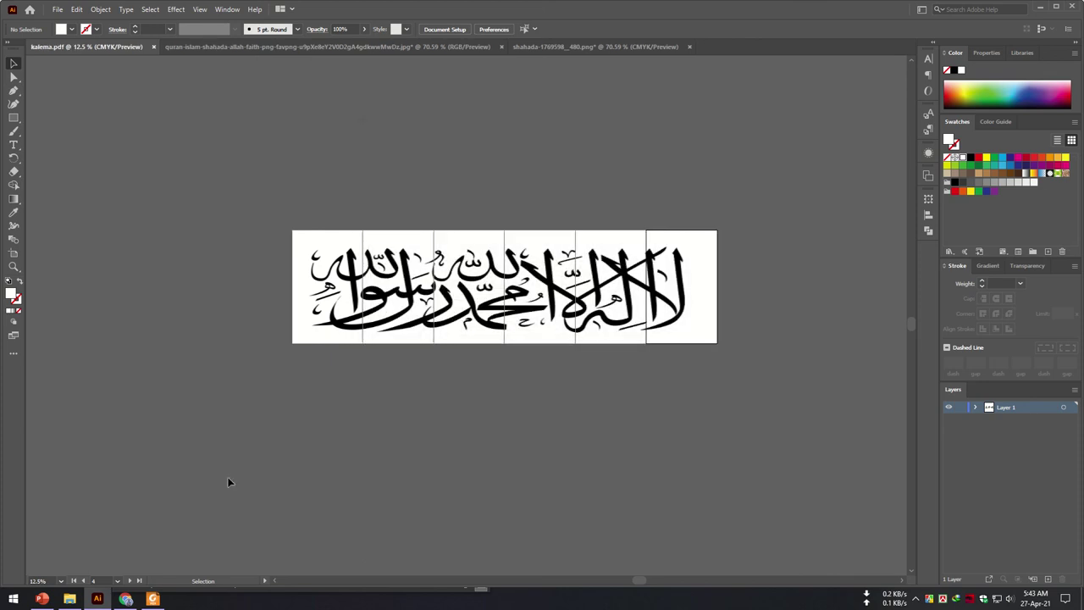
# Step: Open kalema.pdf from the Tiels folder in Foxit Reader, zoomed out to whole pages
pyautogui.click(70, 599)
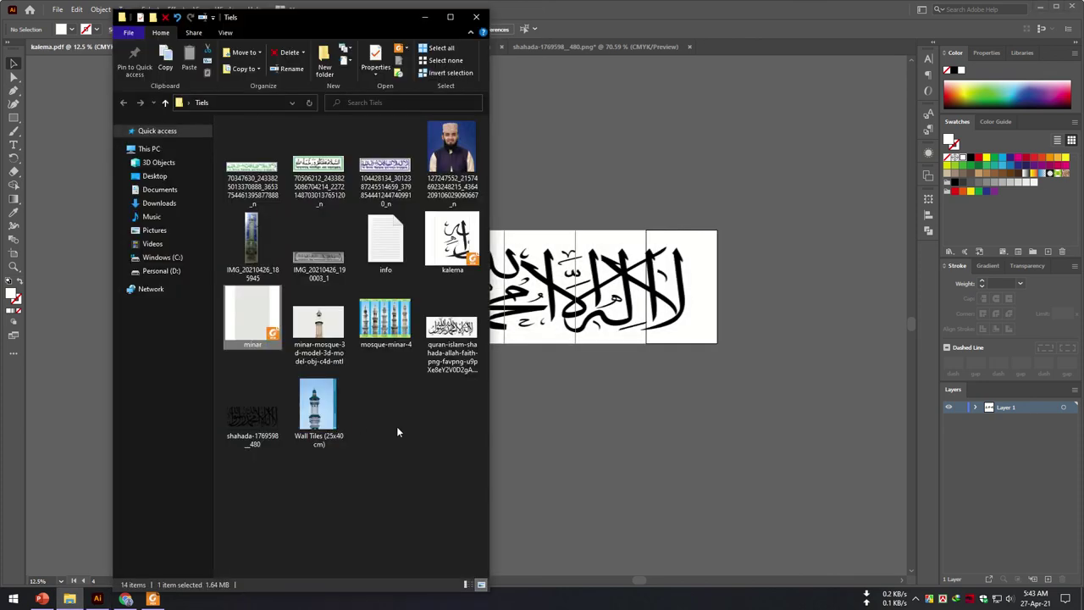
pyautogui.doubleClick(452, 241)
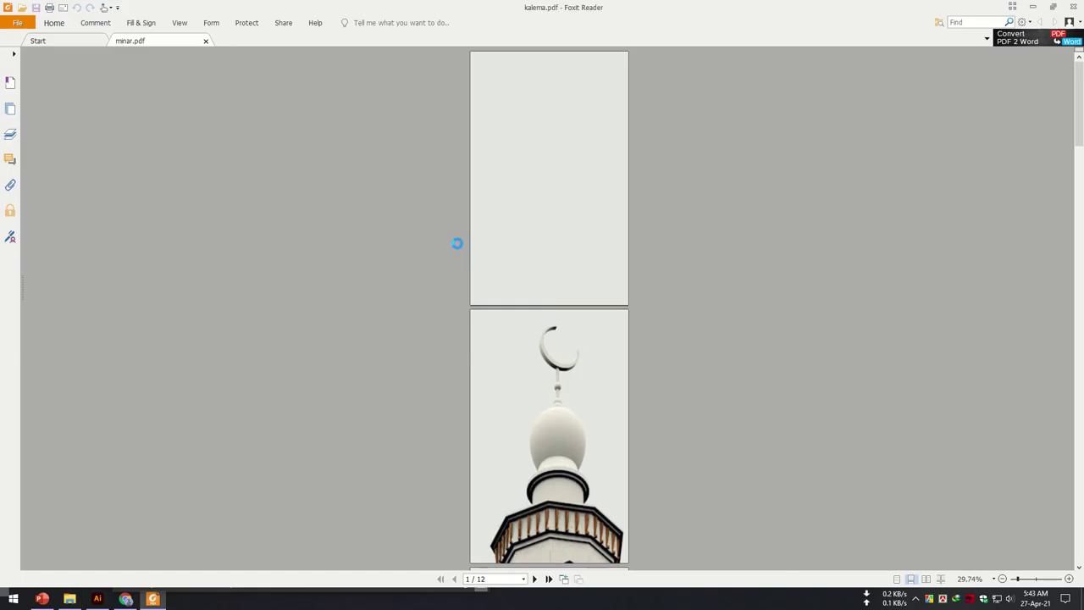
pyautogui.scroll(-3, 642, 324)
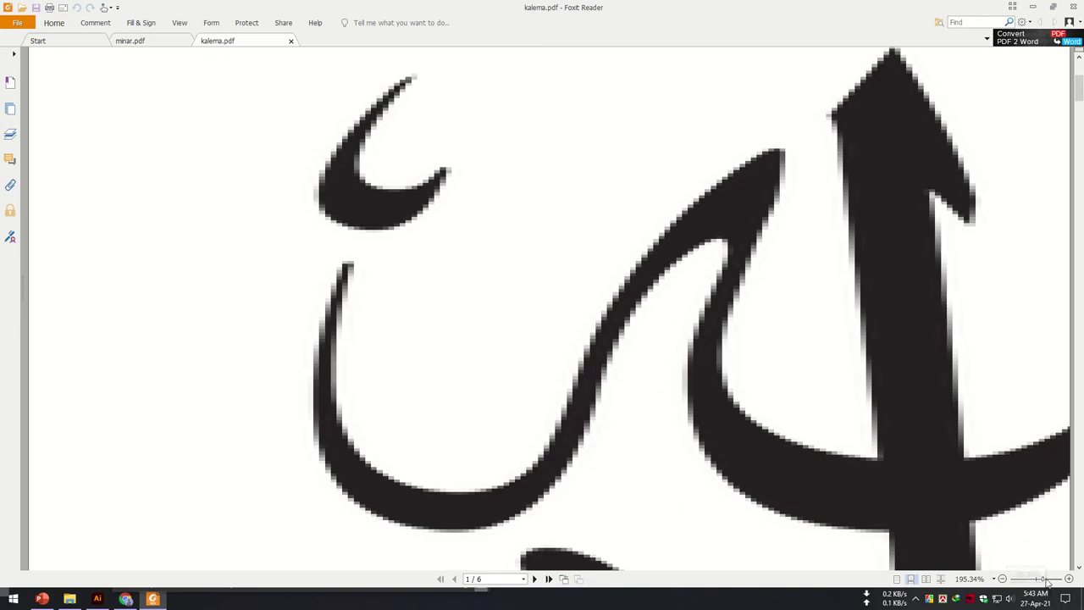
pyautogui.moveTo(1044, 581); pyautogui.dragTo(1023, 579)
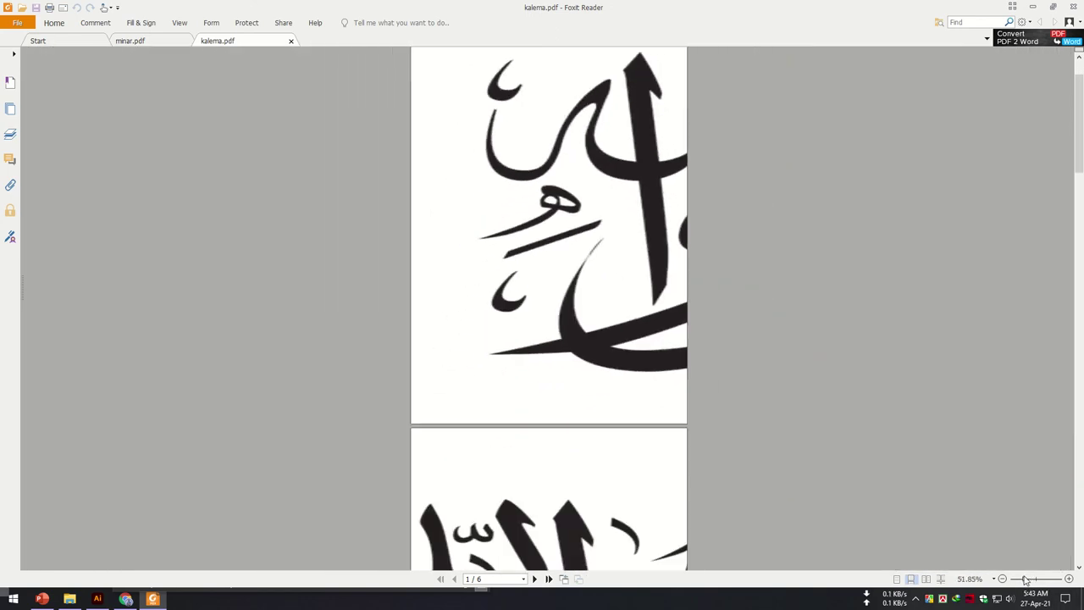
pyautogui.scroll(-5, 656, 254)
pyautogui.scroll(-4, 634, 282)
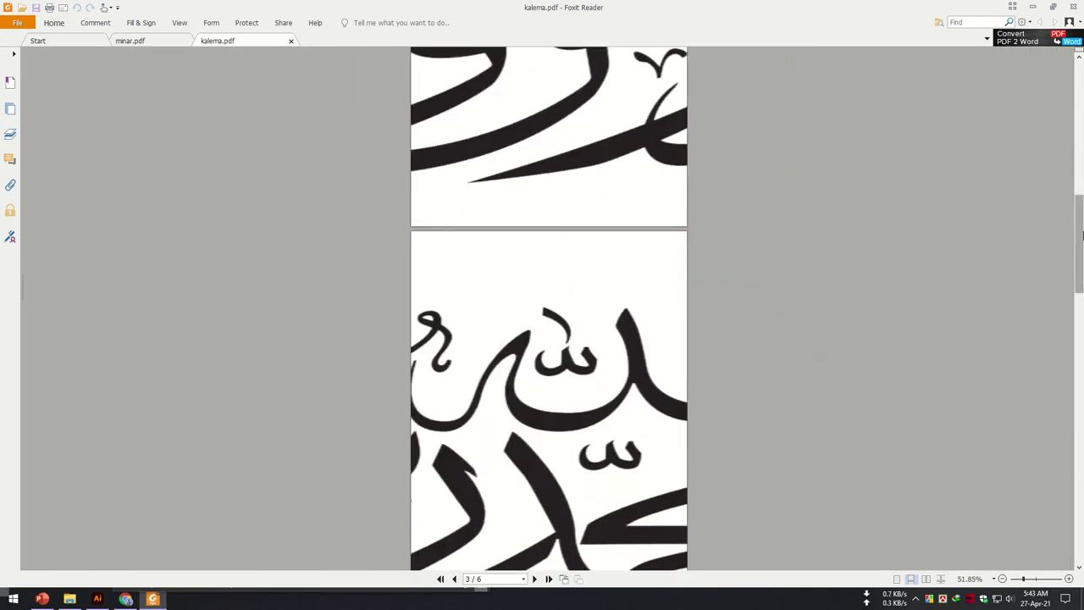
pyautogui.moveTo(1080, 251)
pyautogui.mouseDown()
pyautogui.moveTo(1080, 491)
pyautogui.moveTo(1077, 51)
pyautogui.mouseUp()
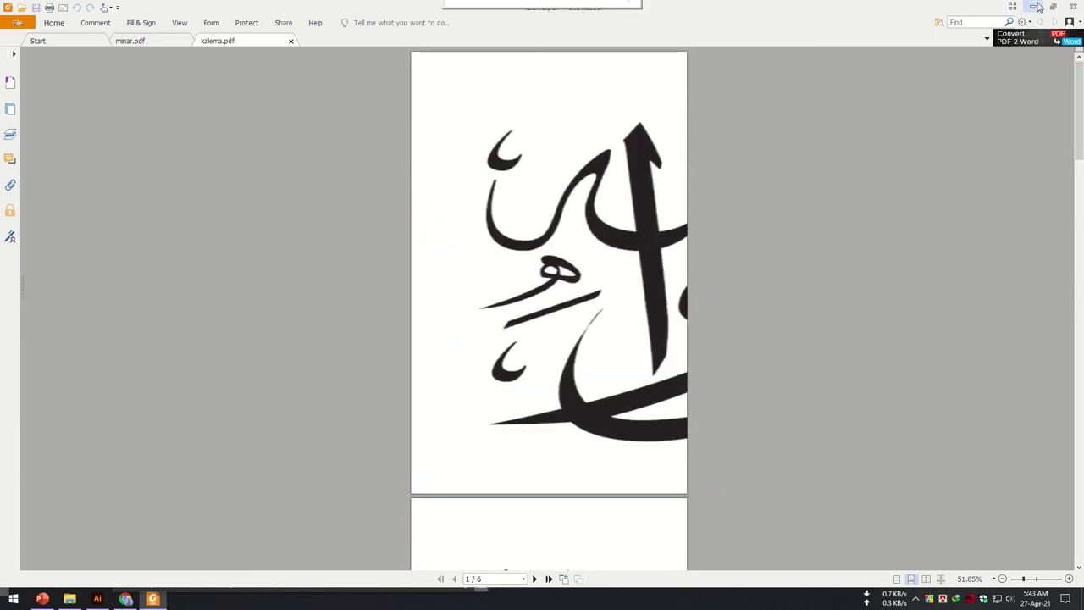
# Step: Return to Illustrator and delete the calligraphy image from the six artboards
pyautogui.click(1036, 6)
pyautogui.click(685, 131)
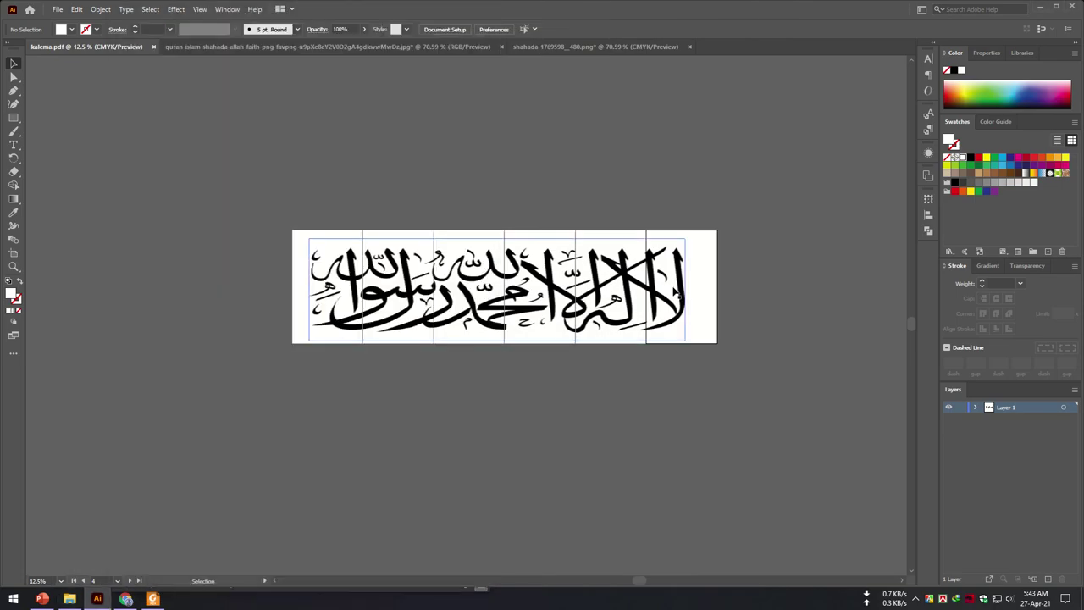
pyautogui.click(152, 598)
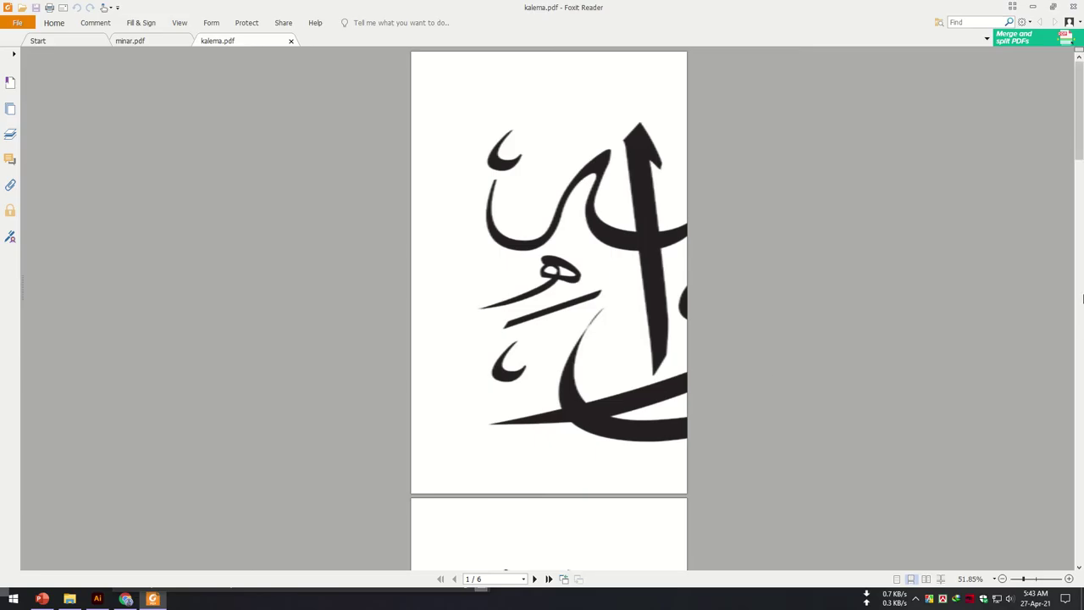
pyautogui.scroll(1, 733, 345)
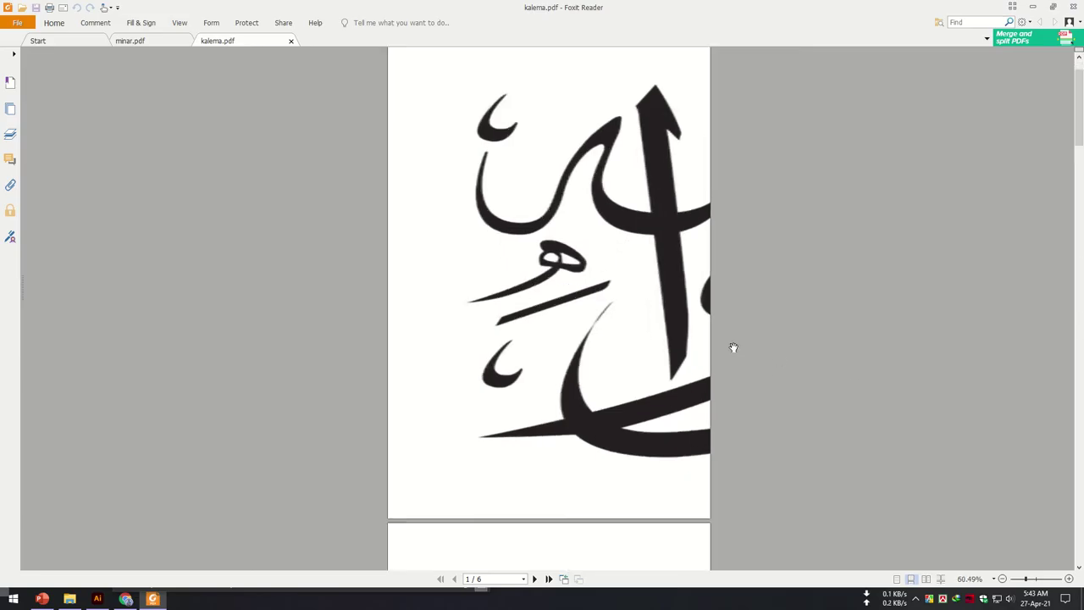
pyautogui.scroll(4, 685, 313)
pyautogui.scroll(-2, 642, 261)
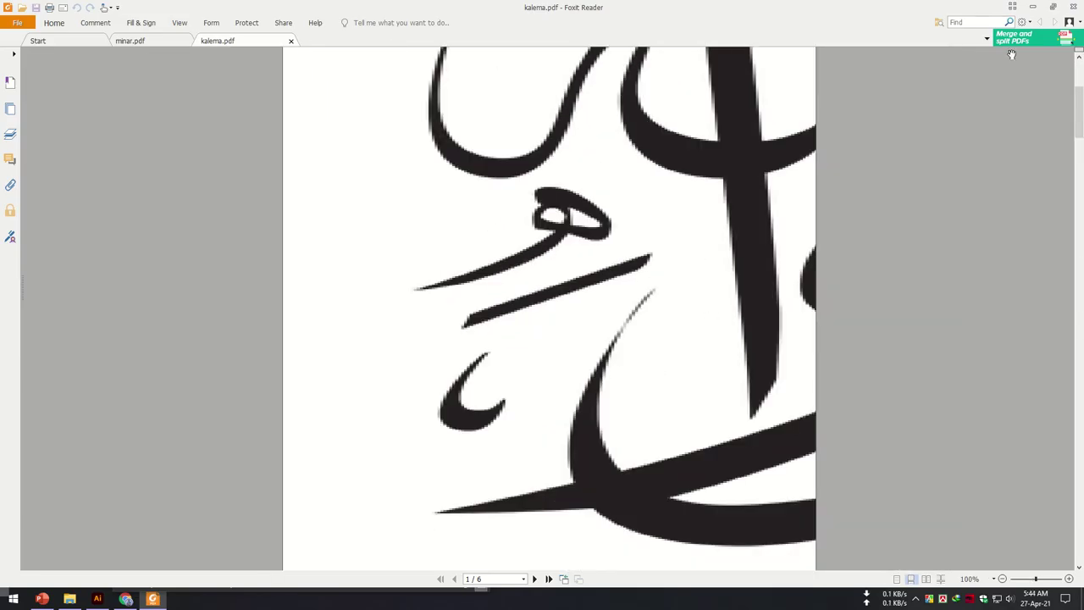
pyautogui.click(1032, 6)
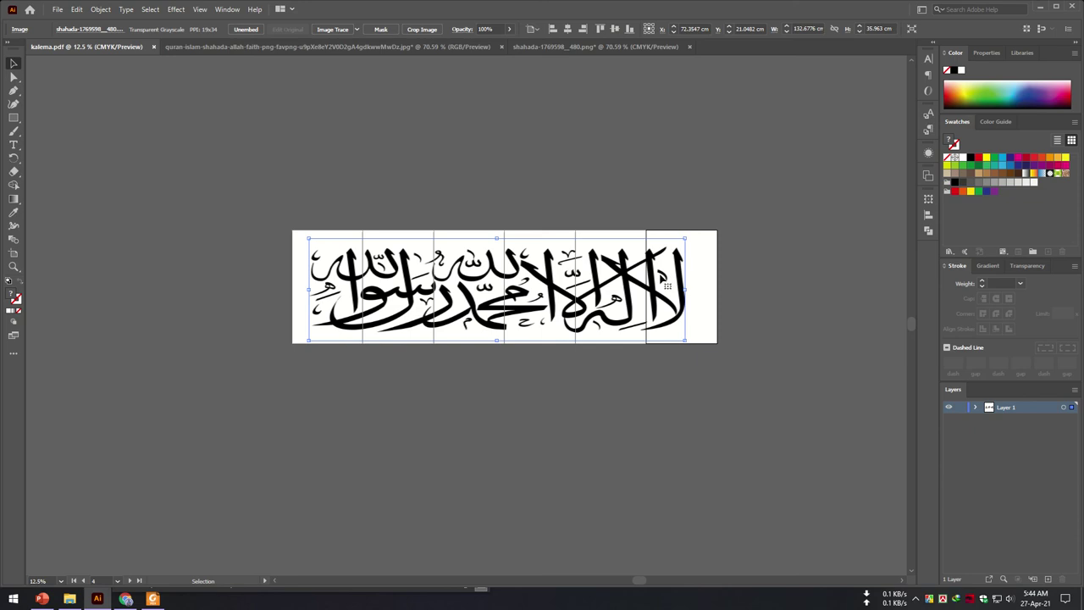
pyautogui.press('Delete')
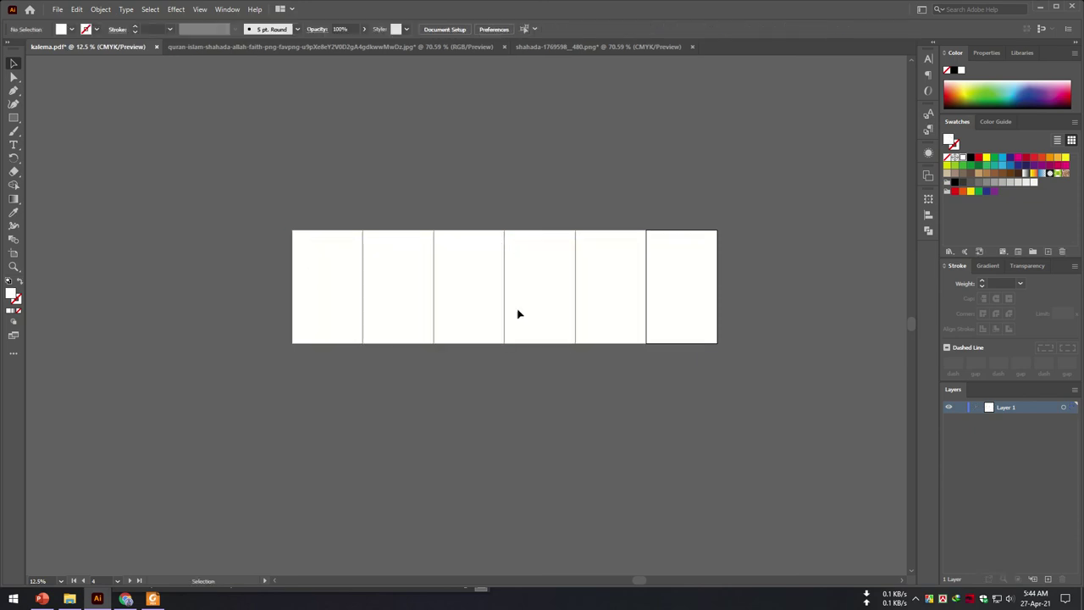
# Step: Copy all of the info note's Bengali and Arabic kalima text in Notepad, then return to Illustrator
pyautogui.click(69, 599)
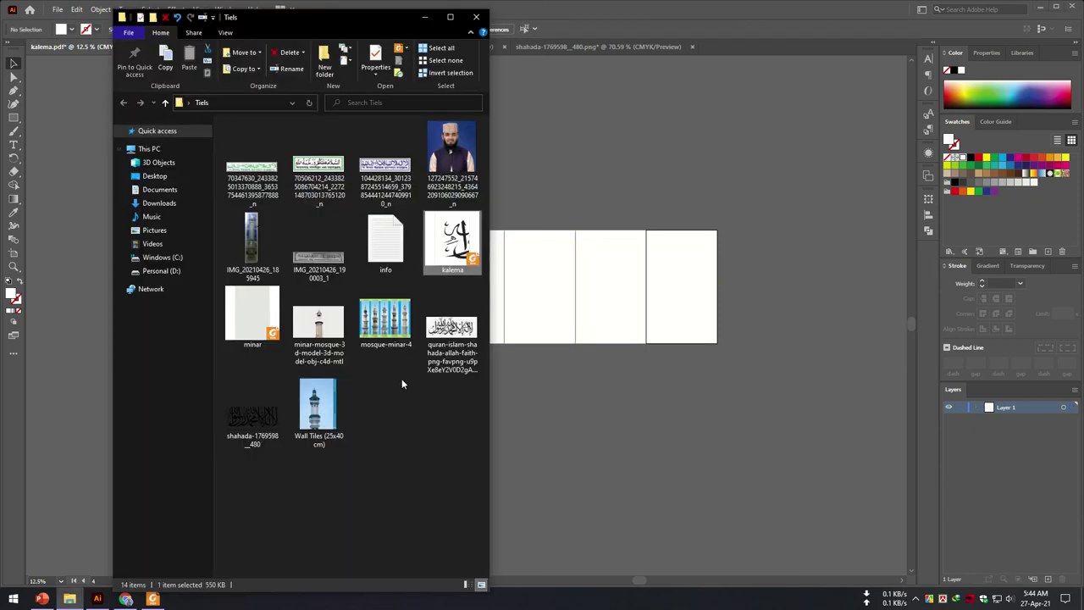
pyautogui.doubleClick(394, 262)
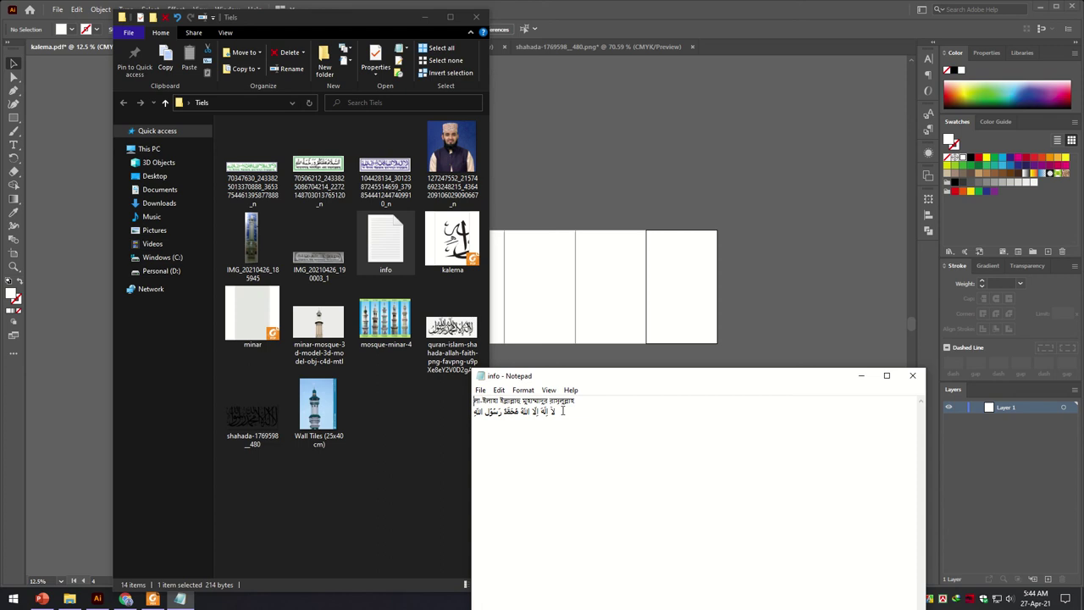
pyautogui.hotkey('ctrl', 'a')
pyautogui.rightClick(499, 407)
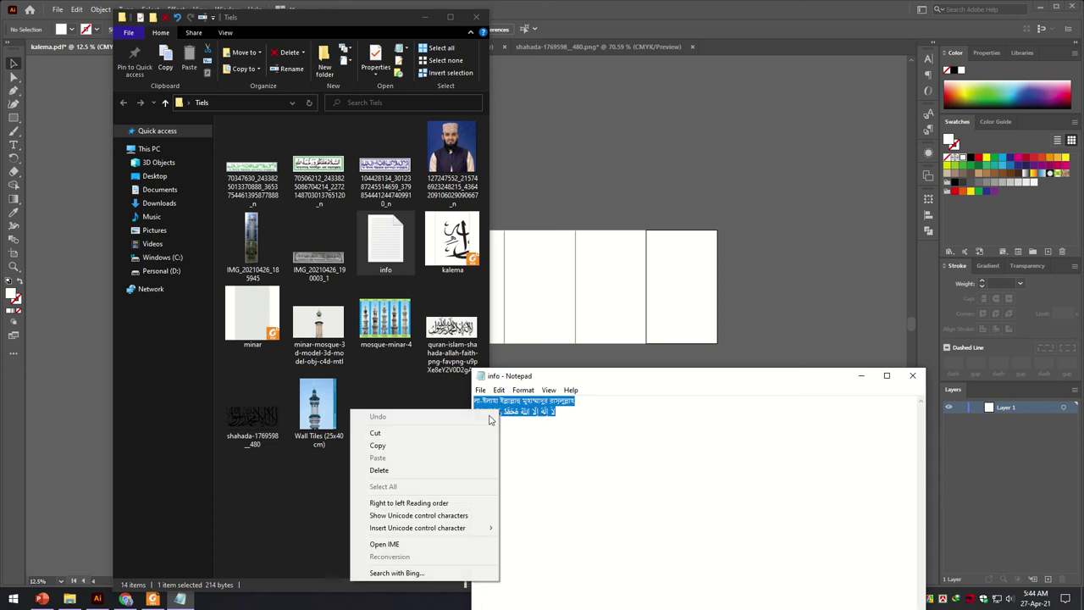
pyautogui.click(381, 445)
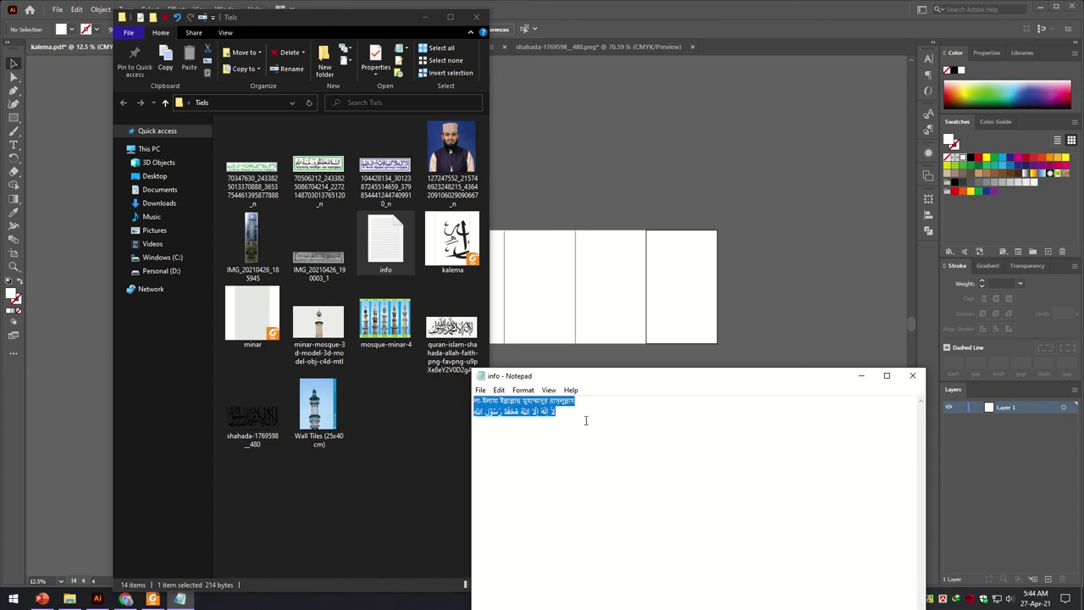
pyautogui.click(646, 172)
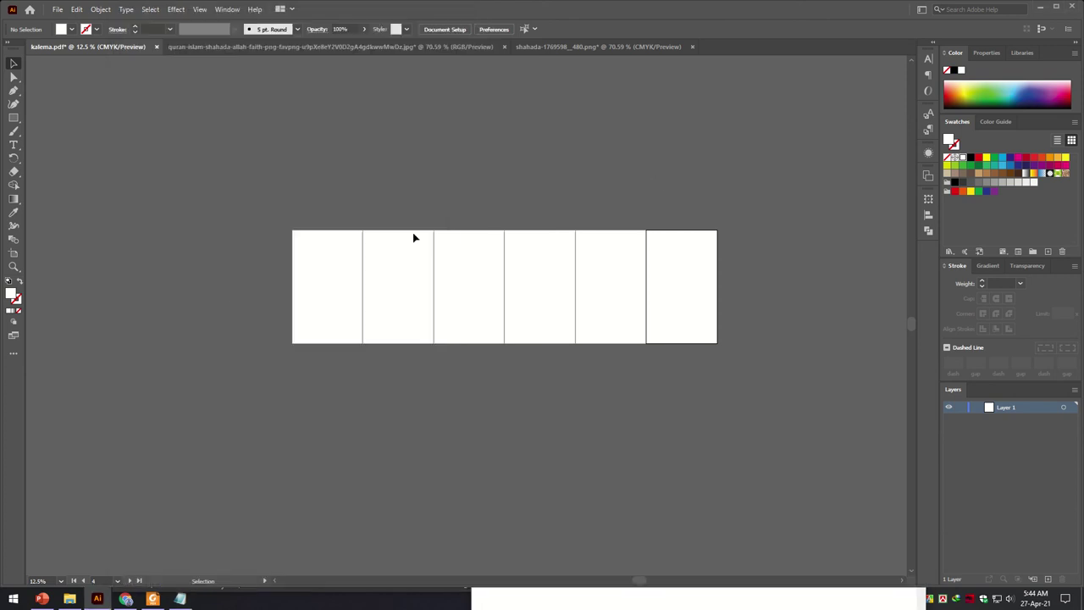
# Step: Create a Lorem ipsum placeholder text frame on artboard 1, enlarged across the artboards
pyautogui.click(14, 144)
pyautogui.click(345, 259)
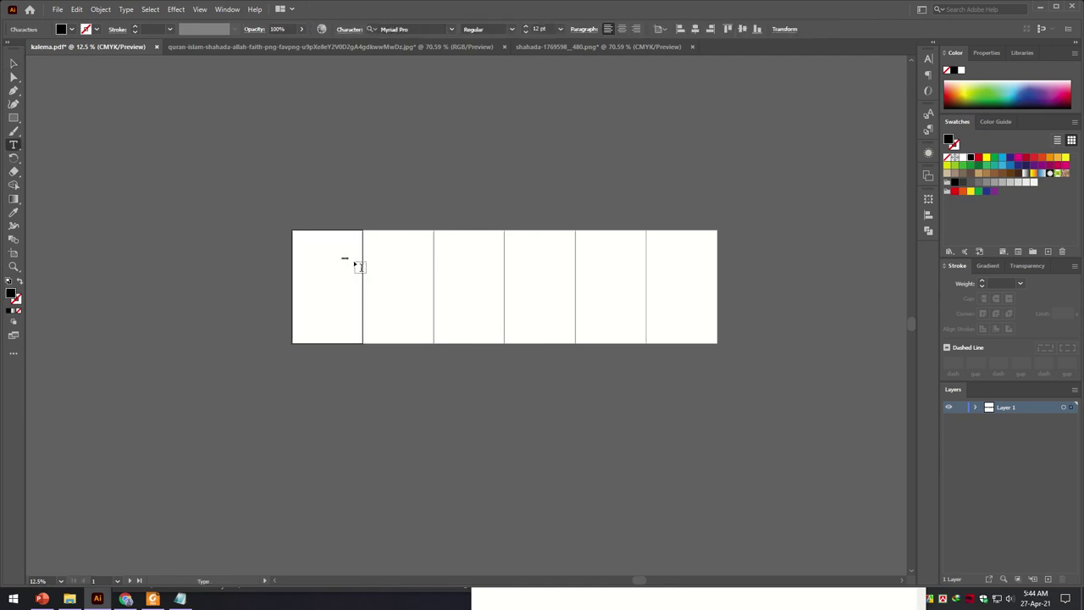
pyautogui.press('Escape')
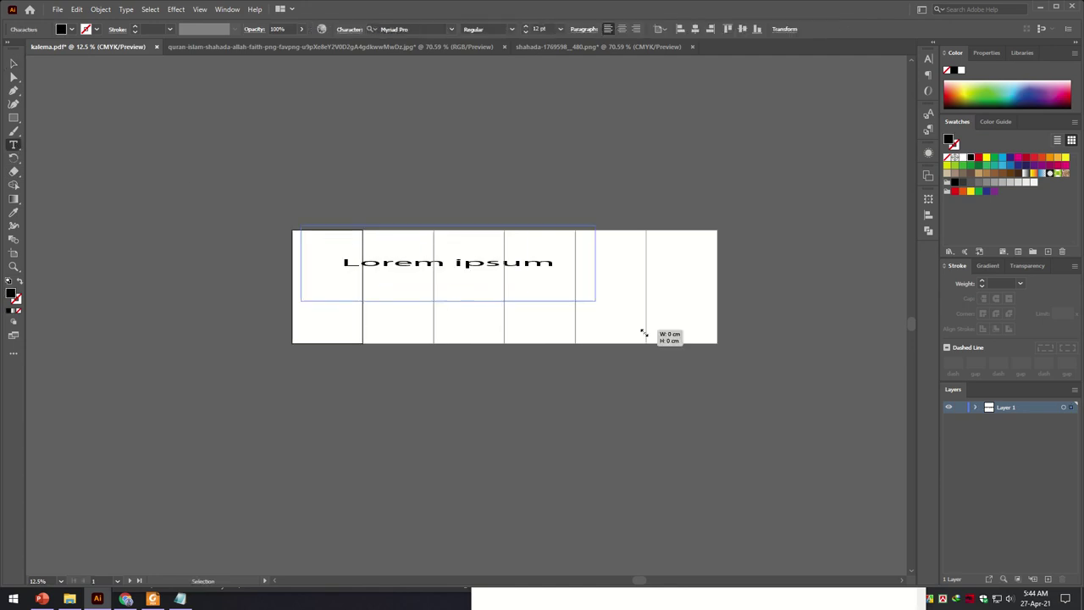
pyautogui.moveTo(350, 262); pyautogui.dragTo(740, 389)
pyautogui.keyDown('ctrl'); pyautogui.click(740, 389); pyautogui.keyUp('ctrl')
# Step: Replace the Lorem ipsum placeholder with the pasted kalima text
pyautogui.click(605, 265)
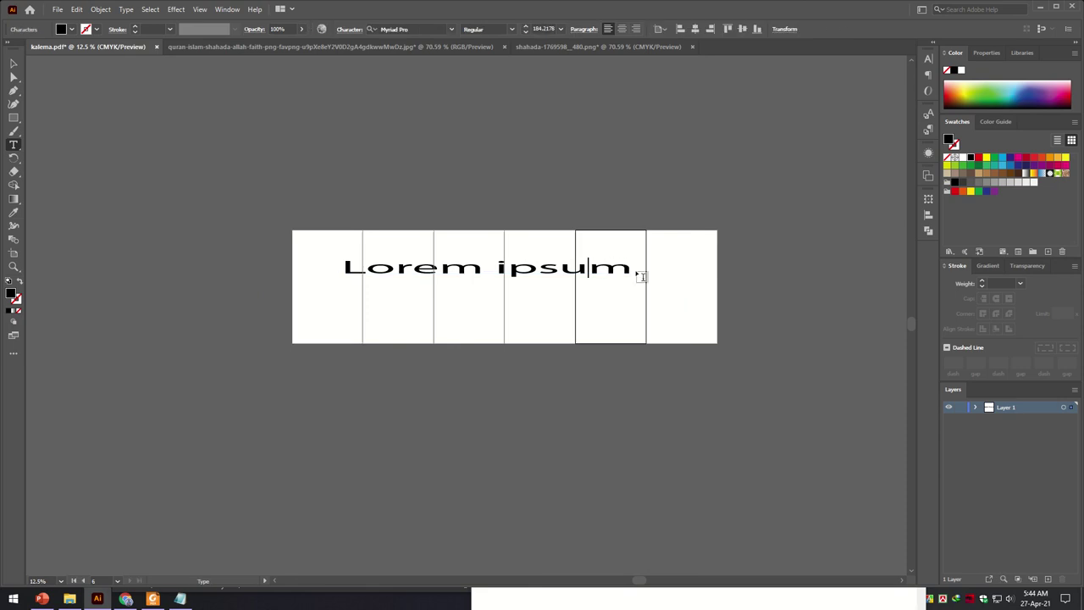
pyautogui.moveTo(631, 268); pyautogui.dragTo(343, 270)
pyautogui.rightClick(351, 271)
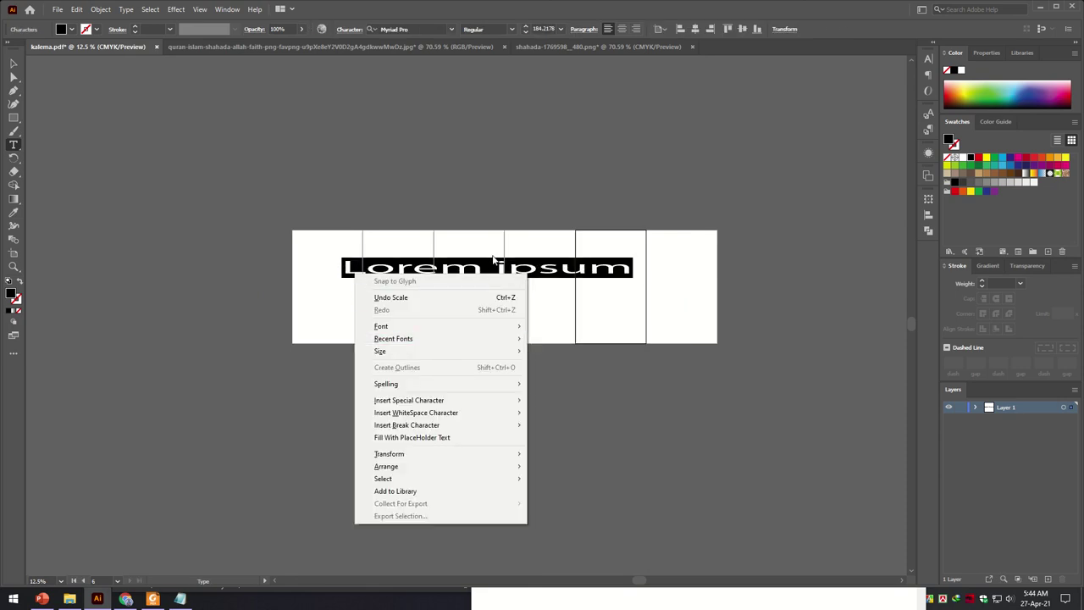
pyautogui.keyDown('ctrl'); pyautogui.click(648, 285); pyautogui.keyUp('ctrl')
pyautogui.moveTo(630, 265); pyautogui.dragTo(338, 269)
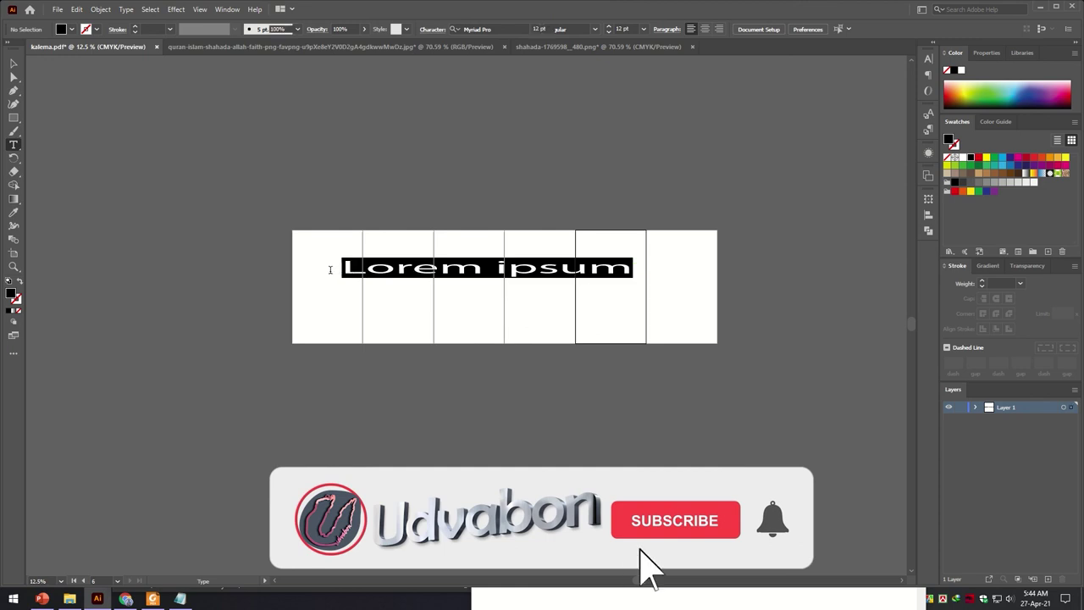
pyautogui.hotkey('ctrl', 'v')
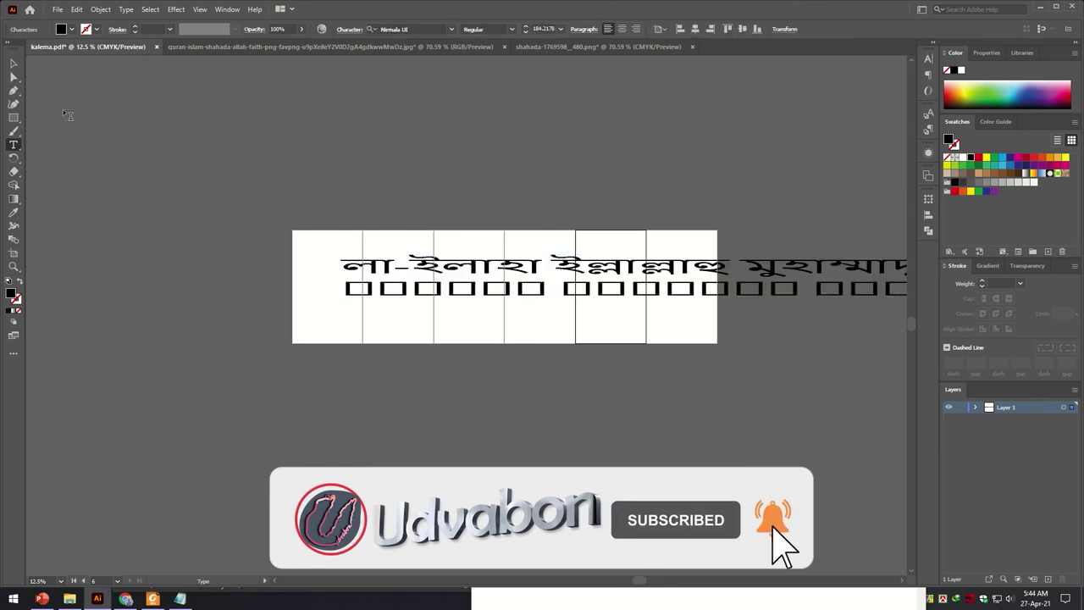
# Step: Move and scale the kalima text frame to sit over the artboard strip
pyautogui.click(13, 63)
pyautogui.moveTo(649, 267)
pyautogui.mouseDown()
pyautogui.moveTo(373, 259)
pyautogui.moveTo(294, 288)
pyautogui.mouseUp()
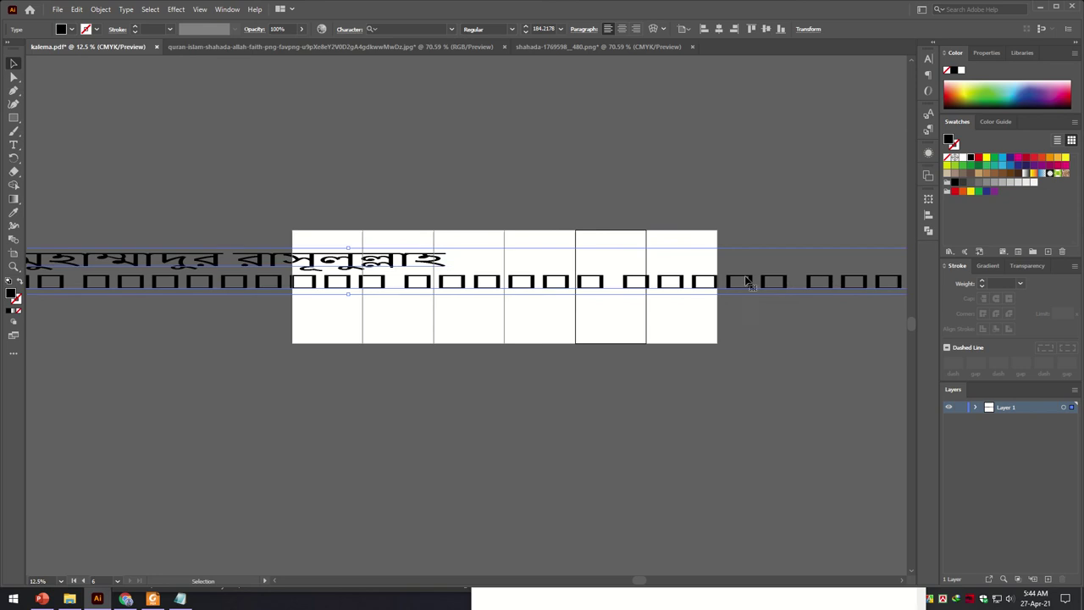
pyautogui.moveTo(617, 297)
pyautogui.mouseDown()
pyautogui.moveTo(756, 310)
pyautogui.moveTo(611, 336)
pyautogui.mouseUp()
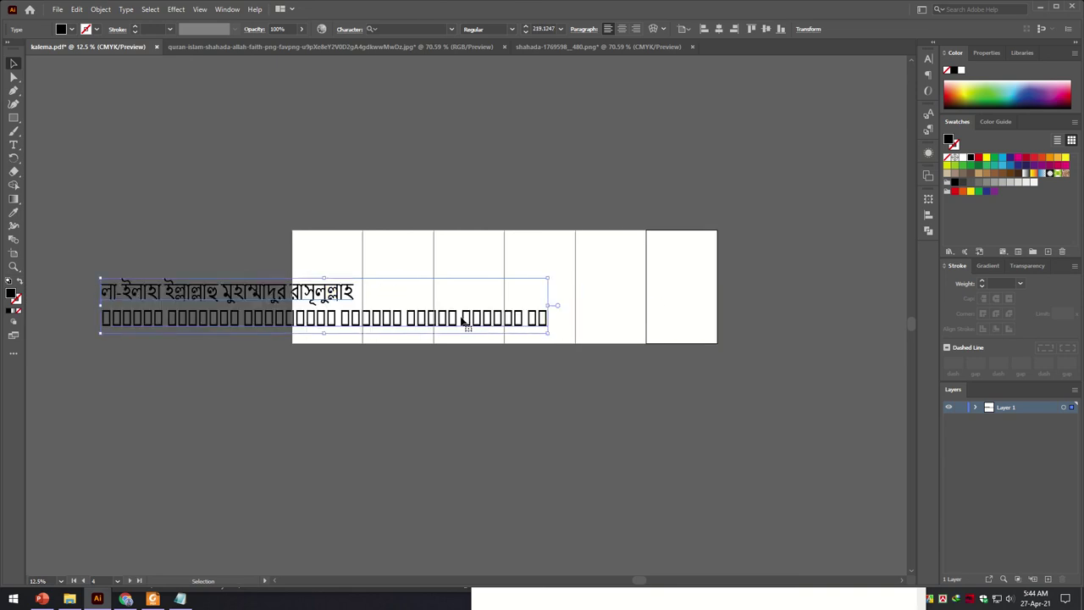
pyautogui.moveTo(466, 315); pyautogui.dragTo(641, 316)
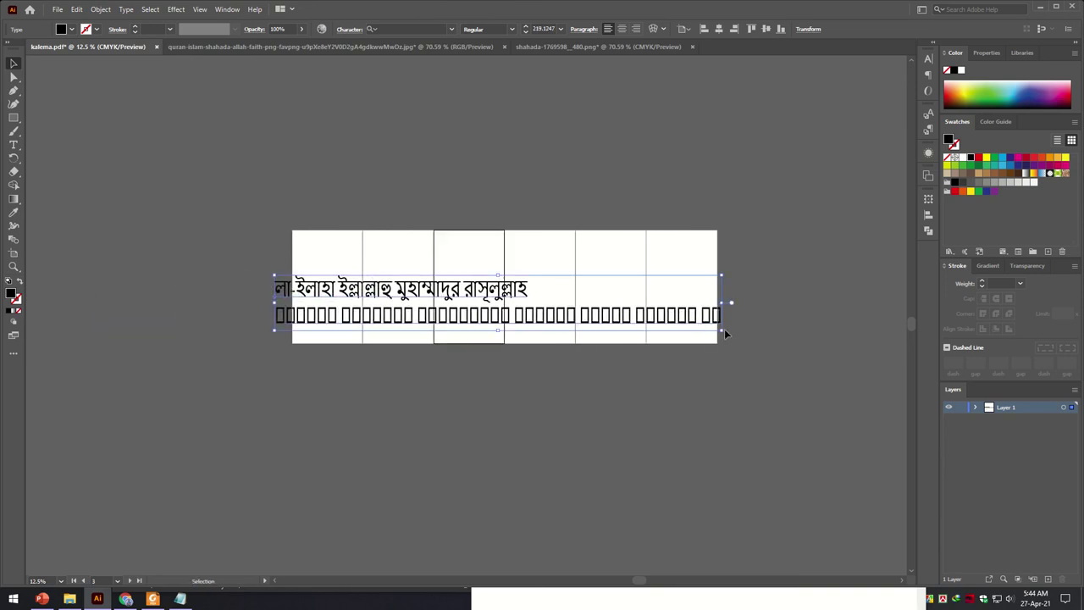
pyautogui.moveTo(725, 335); pyautogui.dragTo(633, 331)
pyautogui.moveTo(564, 320); pyautogui.dragTo(623, 322)
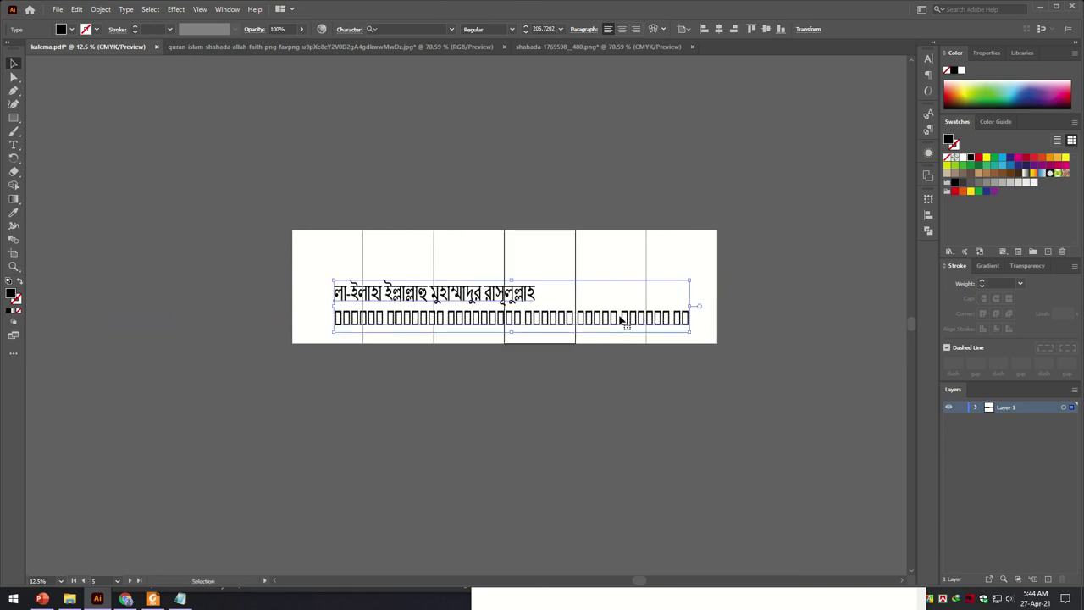
# Step: Select the boxed Arabic second line of the kalima text
pyautogui.click(13, 145)
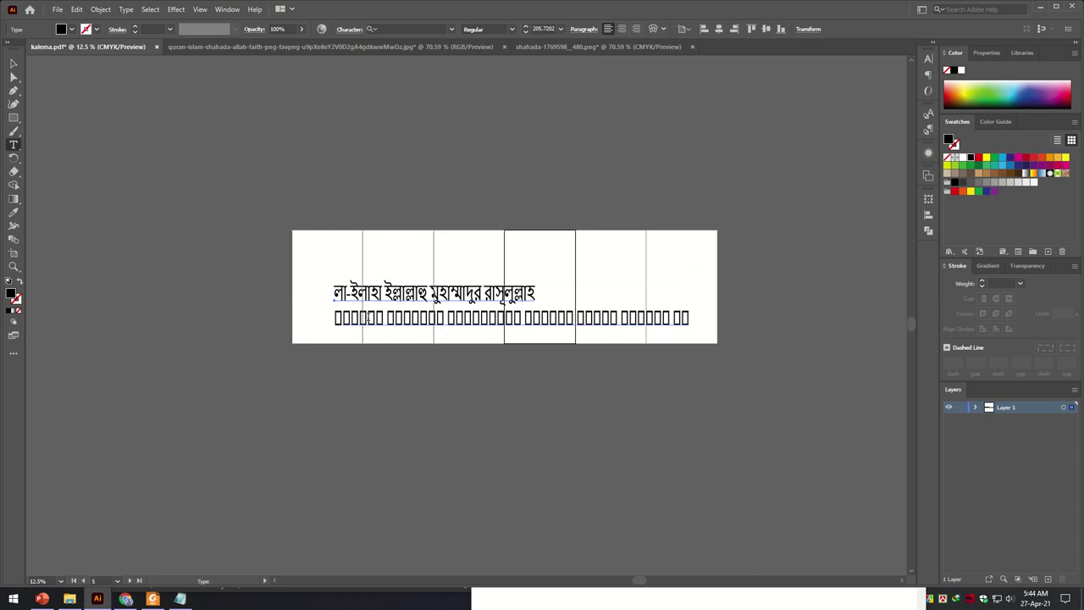
pyautogui.click(364, 318)
pyautogui.moveTo(344, 319); pyautogui.dragTo(482, 319)
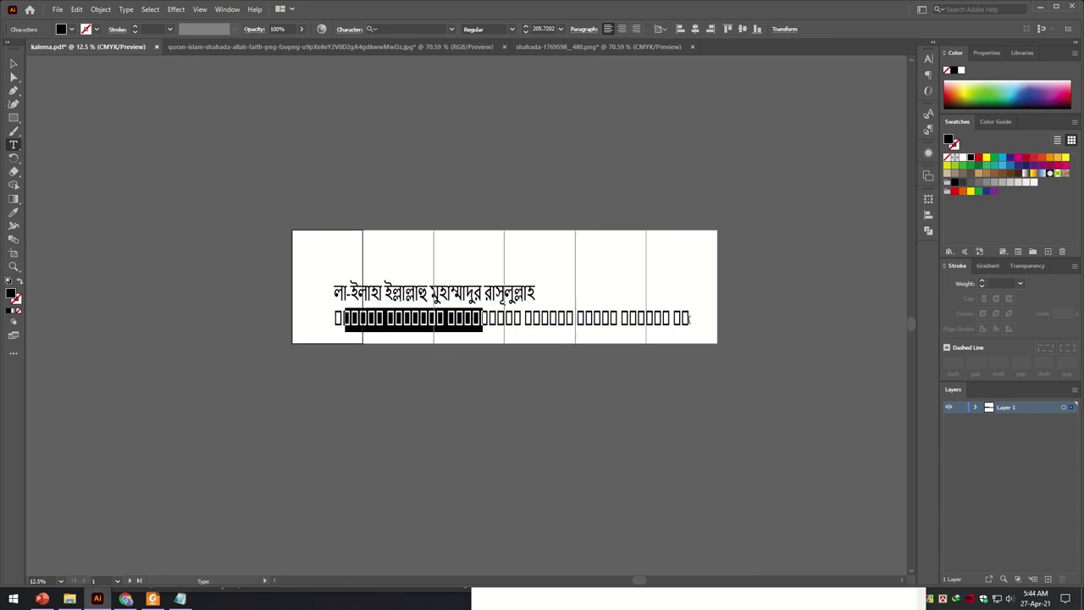
pyautogui.moveTo(689, 317); pyautogui.dragTo(689, 318)
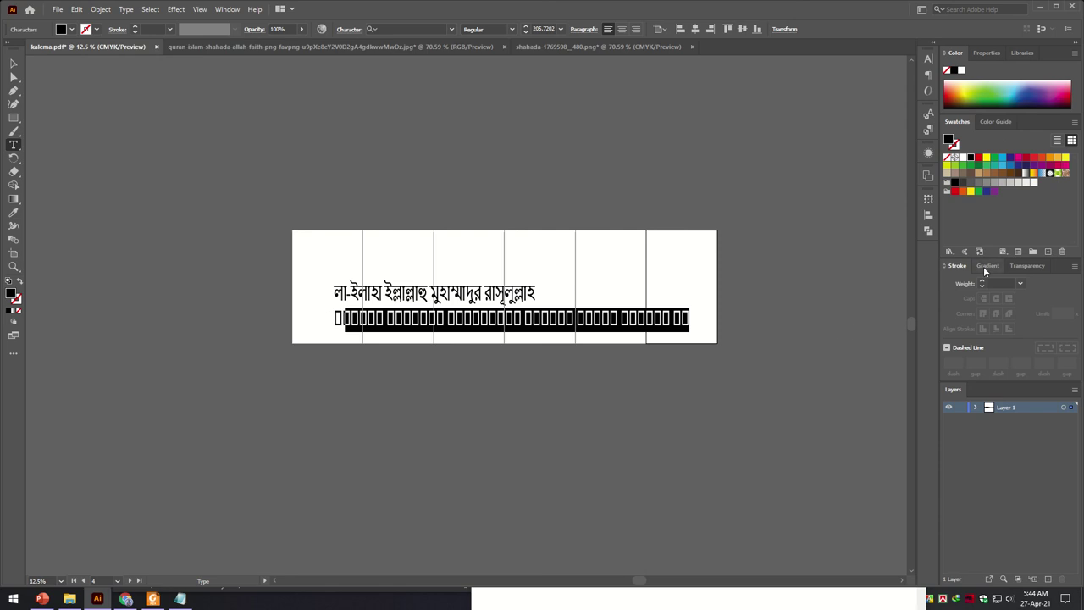
# Step: Apply the Microsoft Sans Serif font family to the selected Arabic line
pyautogui.click(398, 28)
pyautogui.click(451, 29)
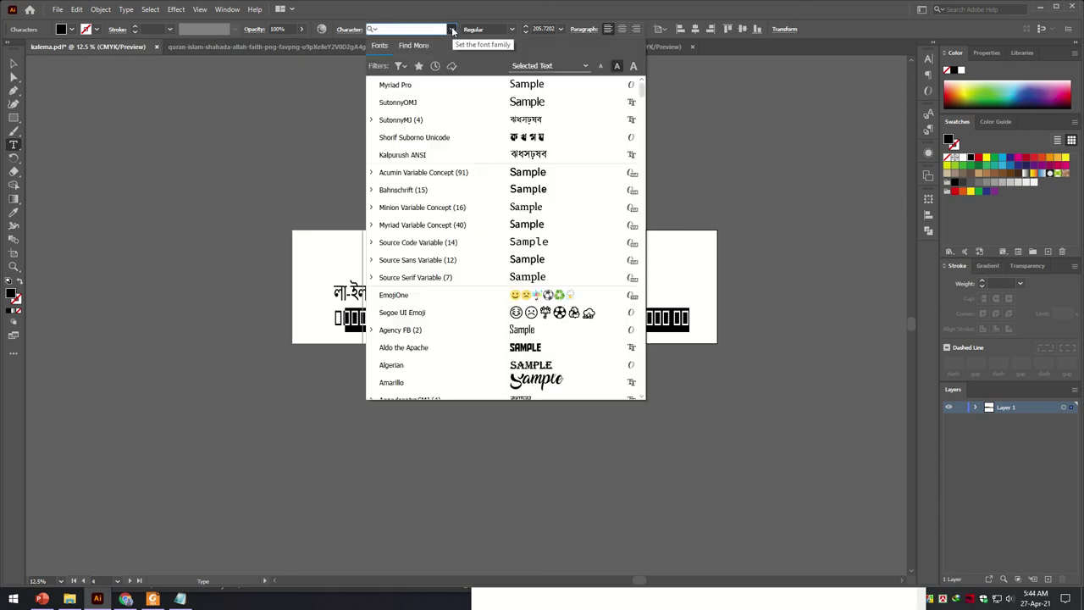
pyautogui.scroll(-10, 511, 374)
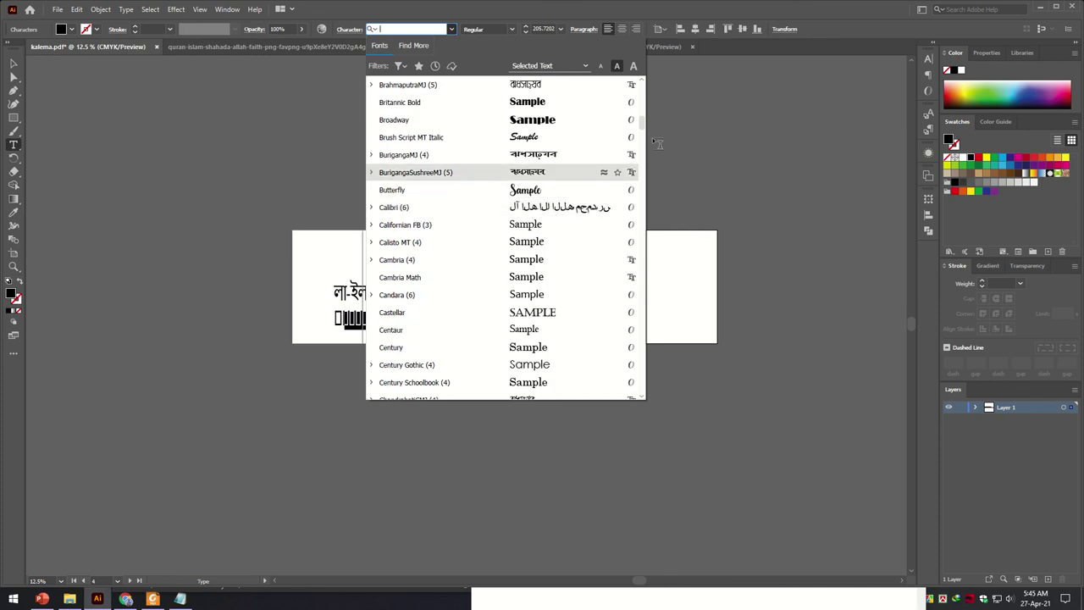
pyautogui.moveTo(642, 125); pyautogui.dragTo(642, 227)
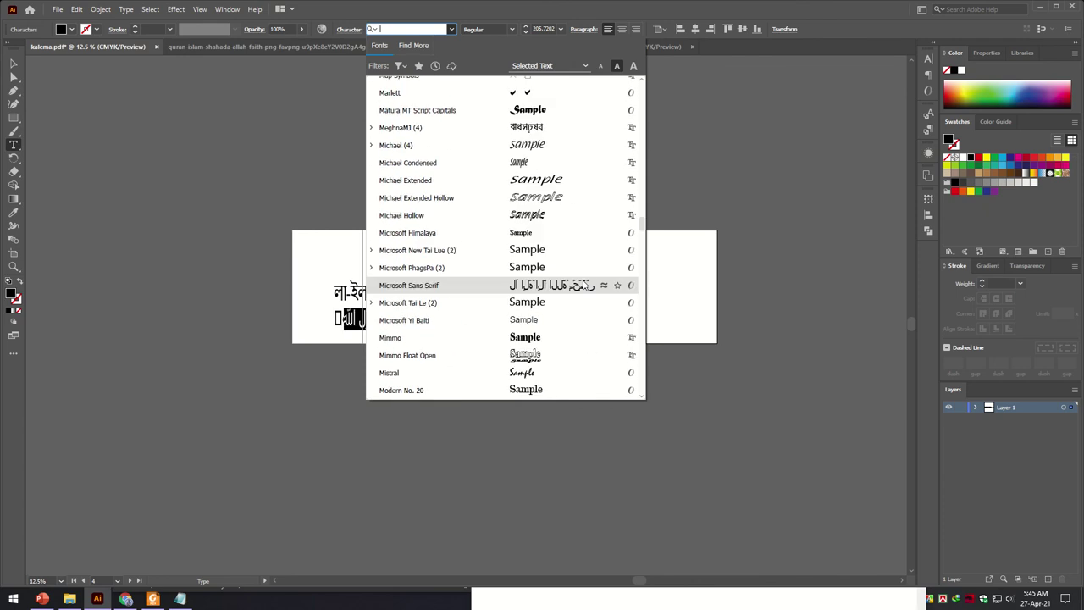
pyautogui.click(576, 288)
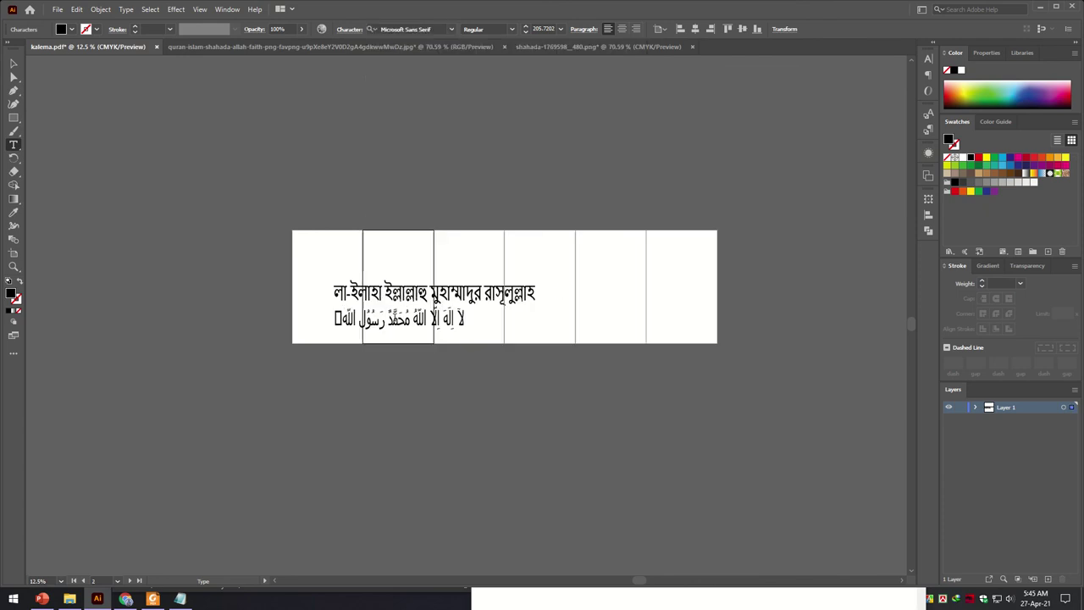
# Step: Center-align the kalima text and scale it up to stretch across all six artboards
pyautogui.click(320, 319)
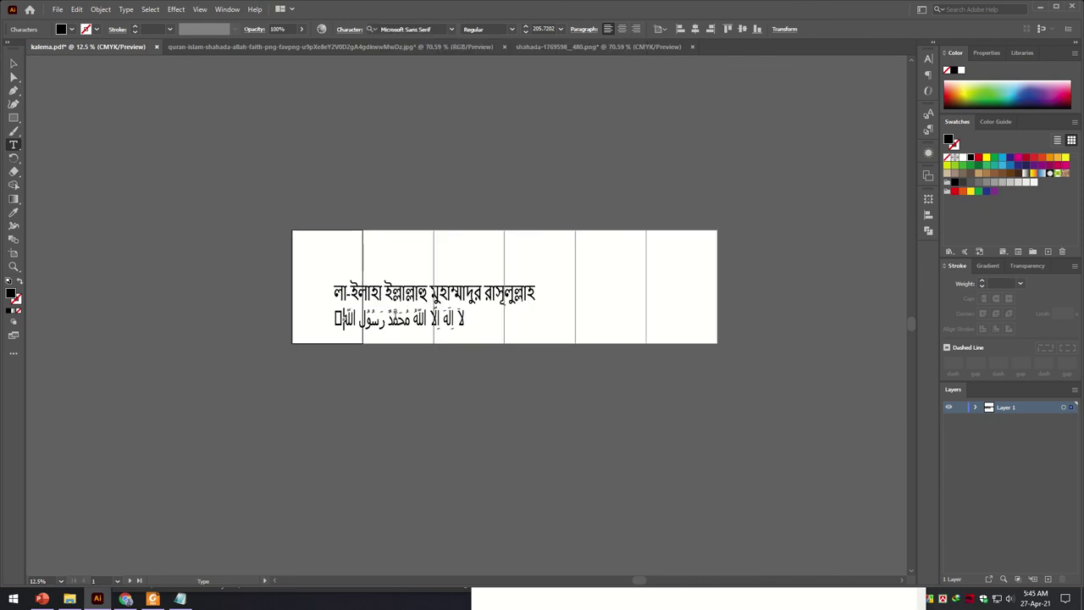
pyautogui.click(16, 62)
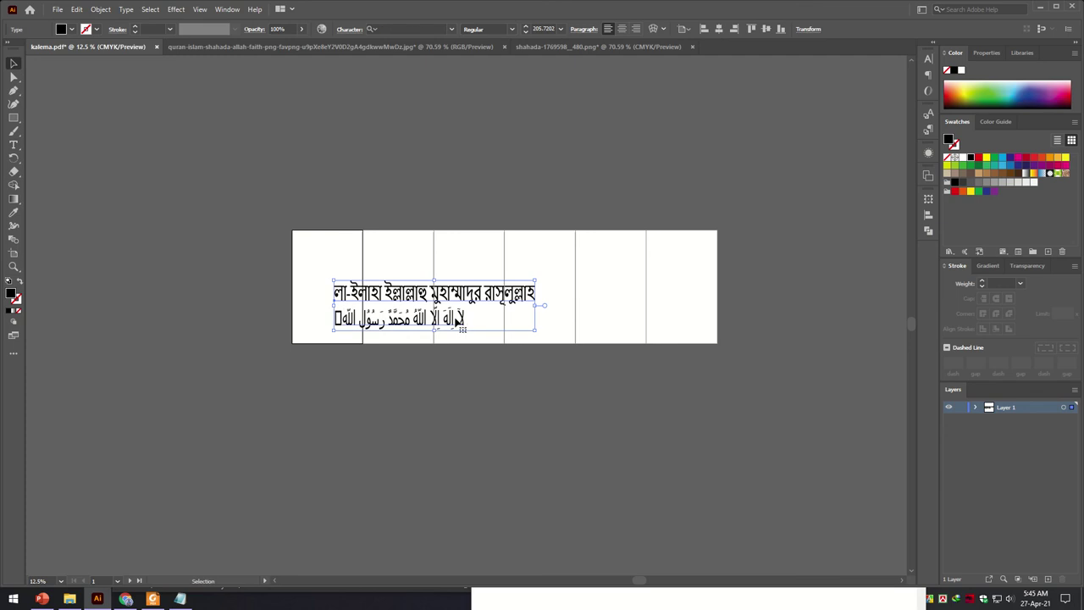
pyautogui.moveTo(460, 322); pyautogui.dragTo(495, 295)
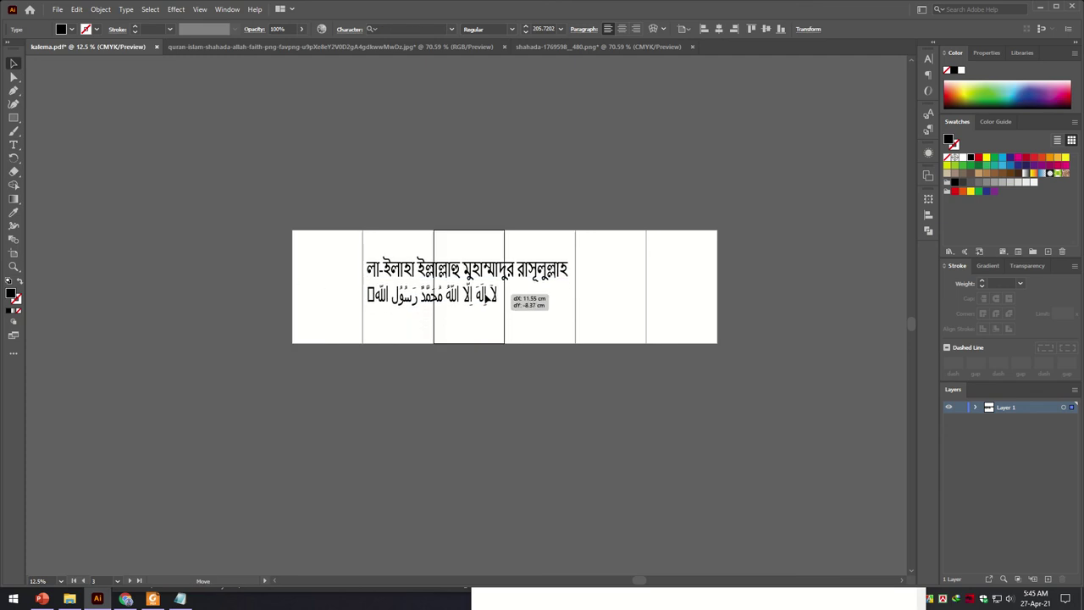
pyautogui.click(621, 29)
pyautogui.moveTo(372, 264)
pyautogui.mouseDown()
pyautogui.moveTo(506, 262)
pyautogui.moveTo(452, 257)
pyautogui.mouseUp()
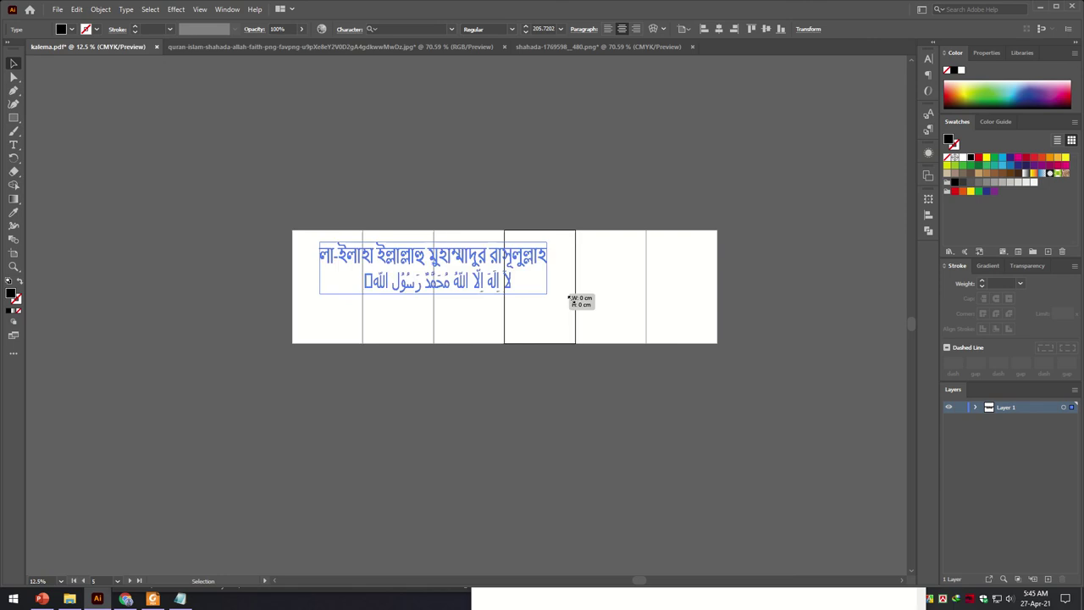
pyautogui.moveTo(569, 298); pyautogui.dragTo(701, 334)
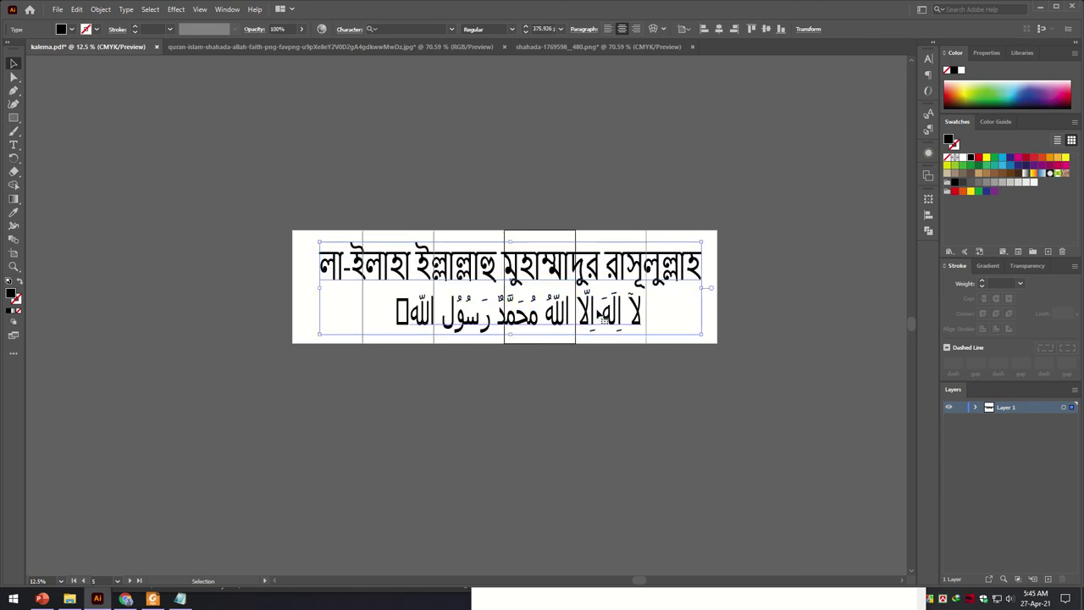
pyautogui.moveTo(603, 320); pyautogui.dragTo(589, 320)
pyautogui.moveTo(689, 334); pyautogui.dragTo(716, 337)
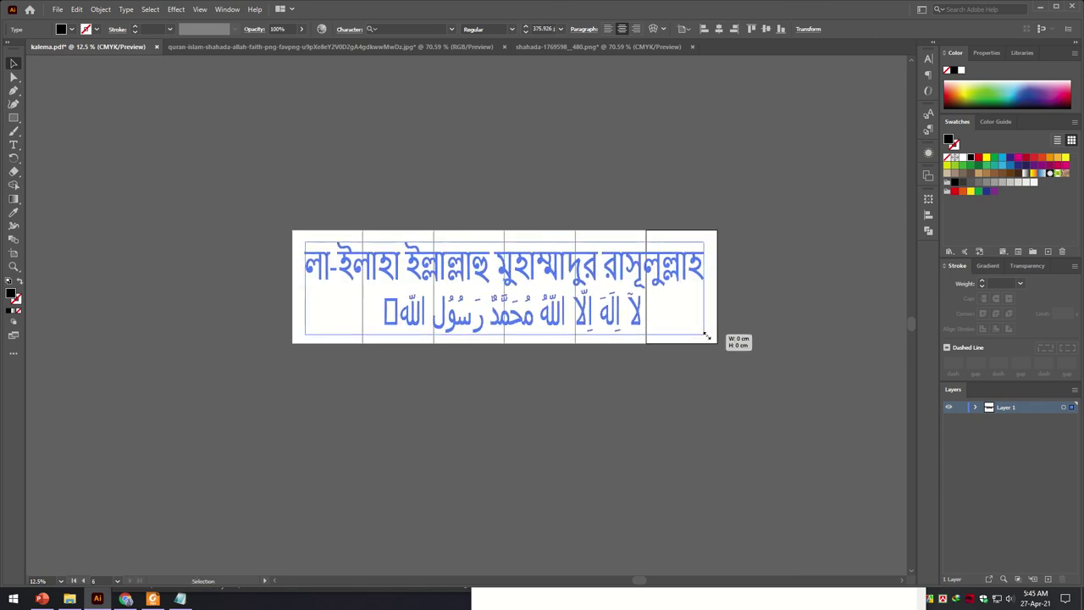
# Step: Reselect the Bengali and Arabic text as one object and make artboard 5 active
pyautogui.click(428, 315)
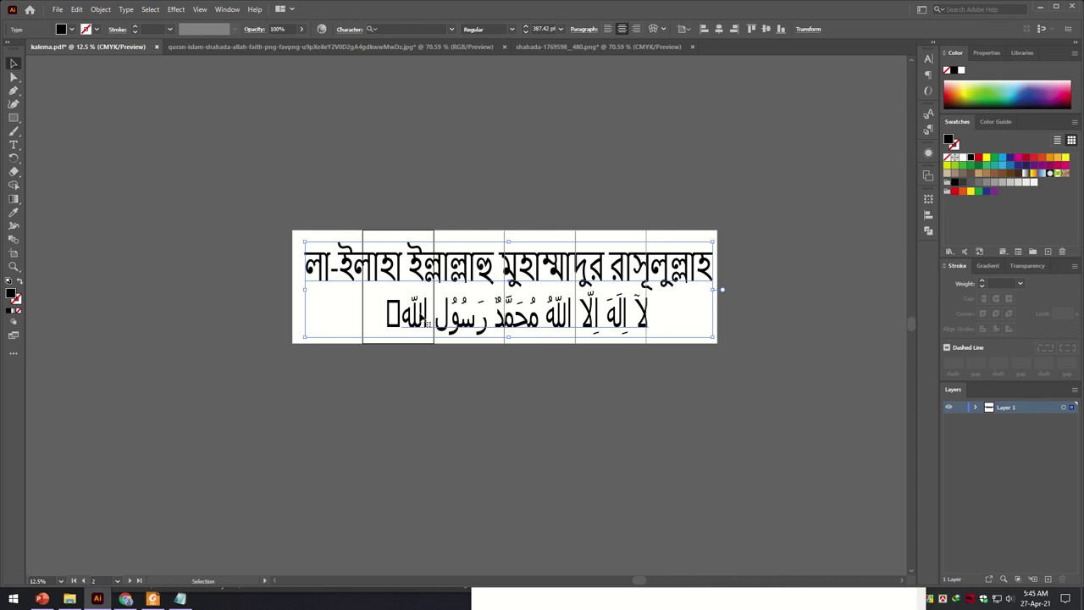
pyautogui.click(486, 326)
pyautogui.click(332, 270)
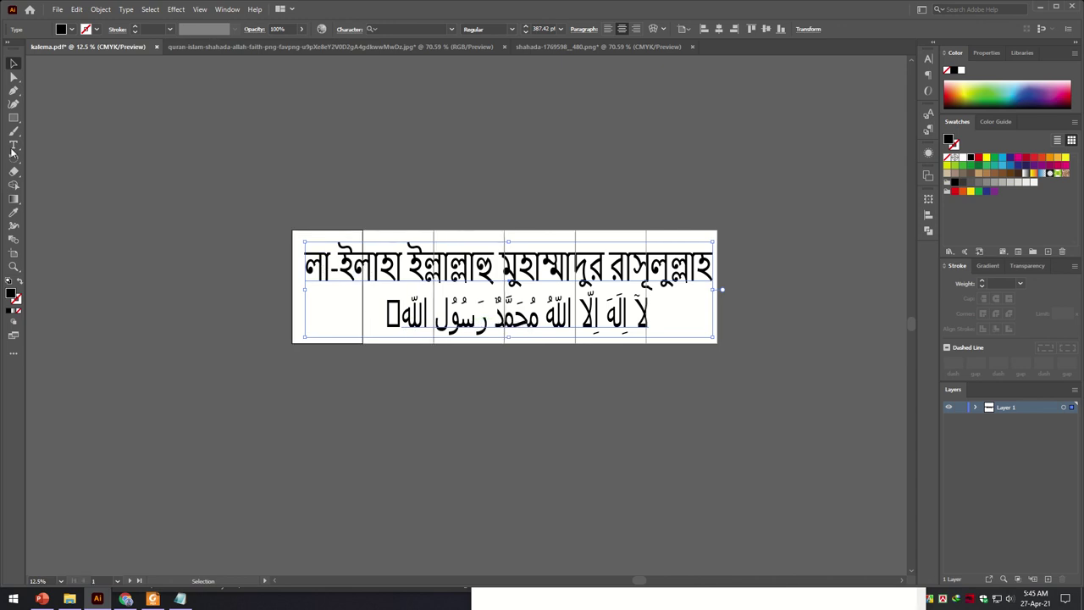
pyautogui.click(15, 146)
pyautogui.click(391, 313)
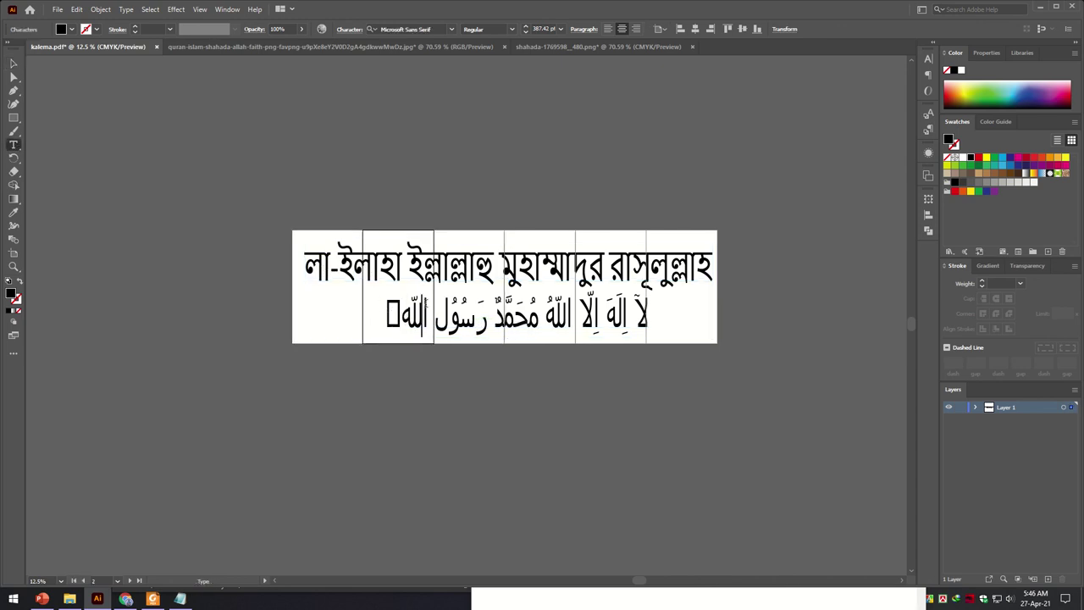
pyautogui.click(13, 64)
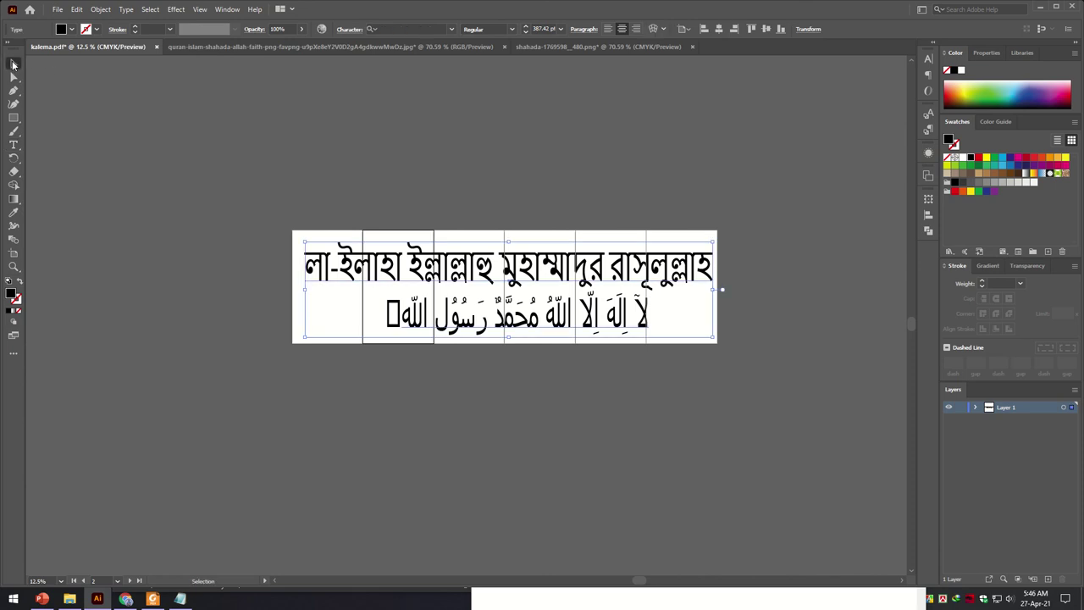
pyautogui.click(528, 285)
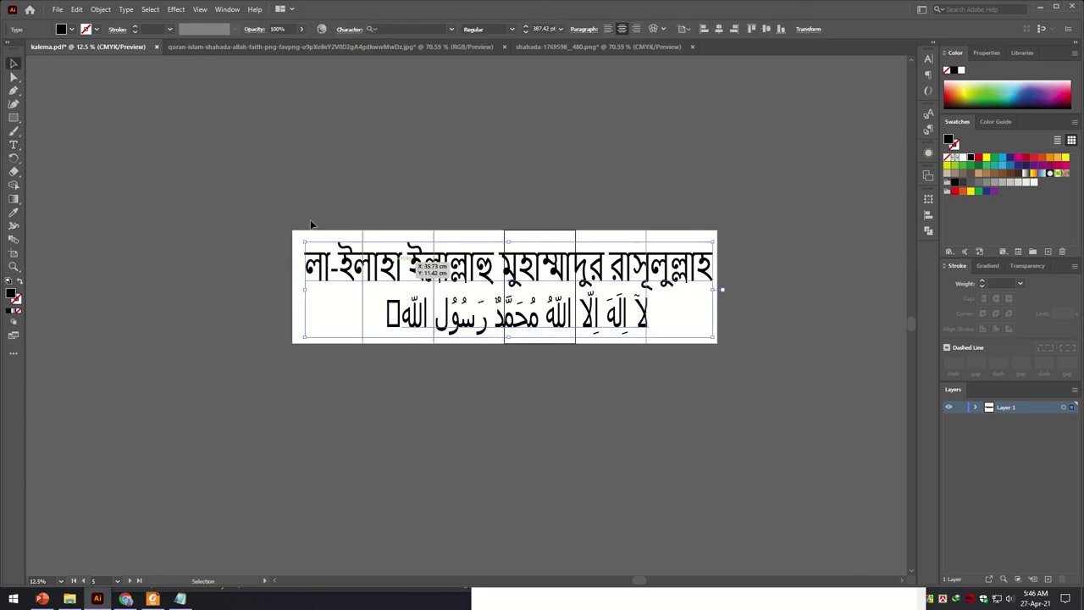
# Step: Set up an Export As with JPEG format, keeping the kalema file name
pyautogui.click(58, 10)
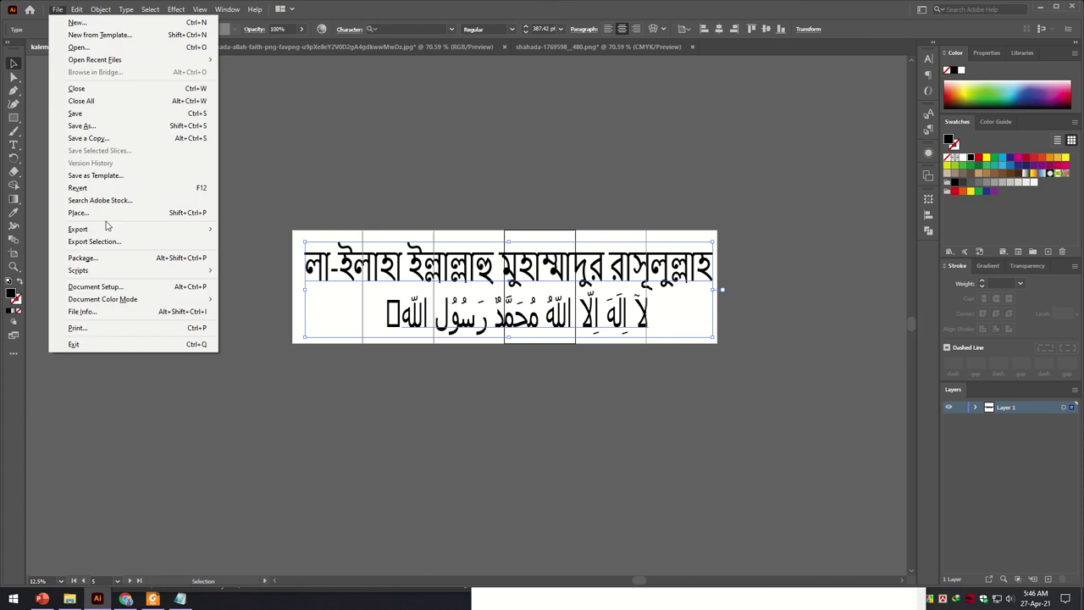
pyautogui.moveTo(78, 228)
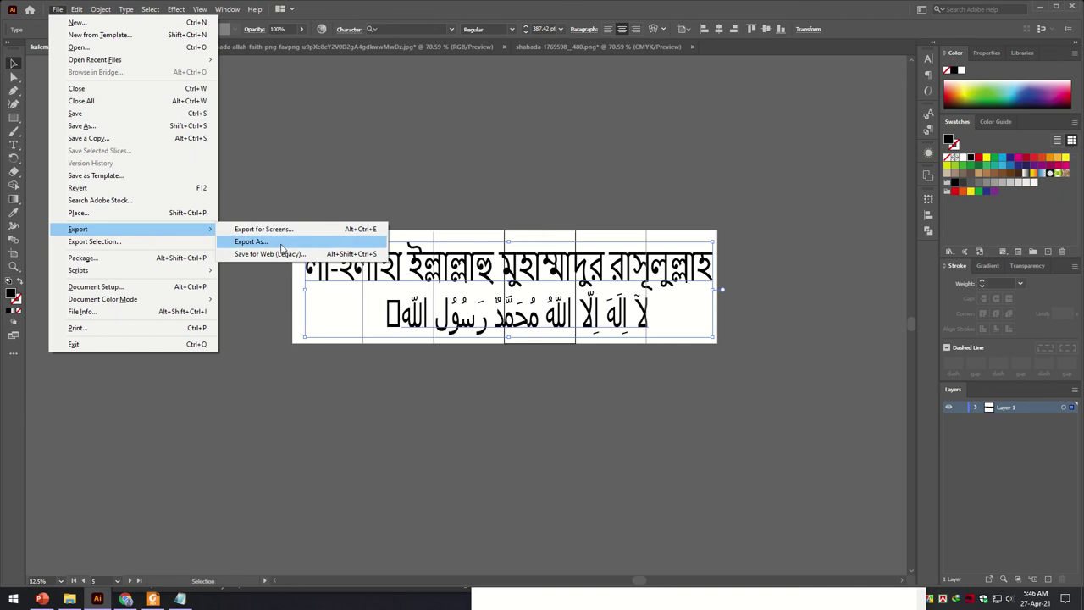
pyautogui.click(278, 242)
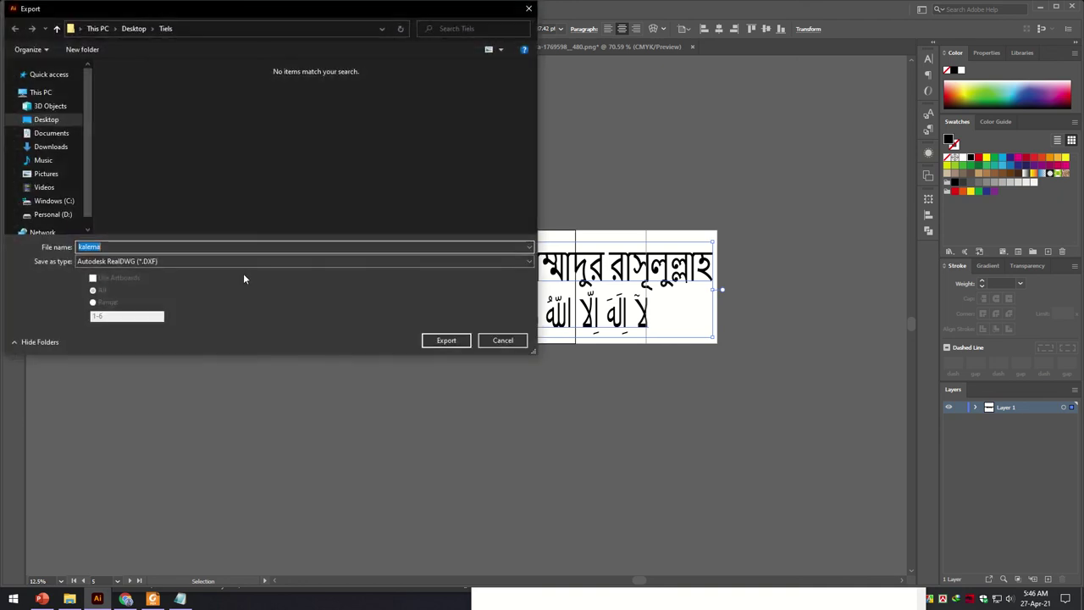
pyautogui.click(176, 260)
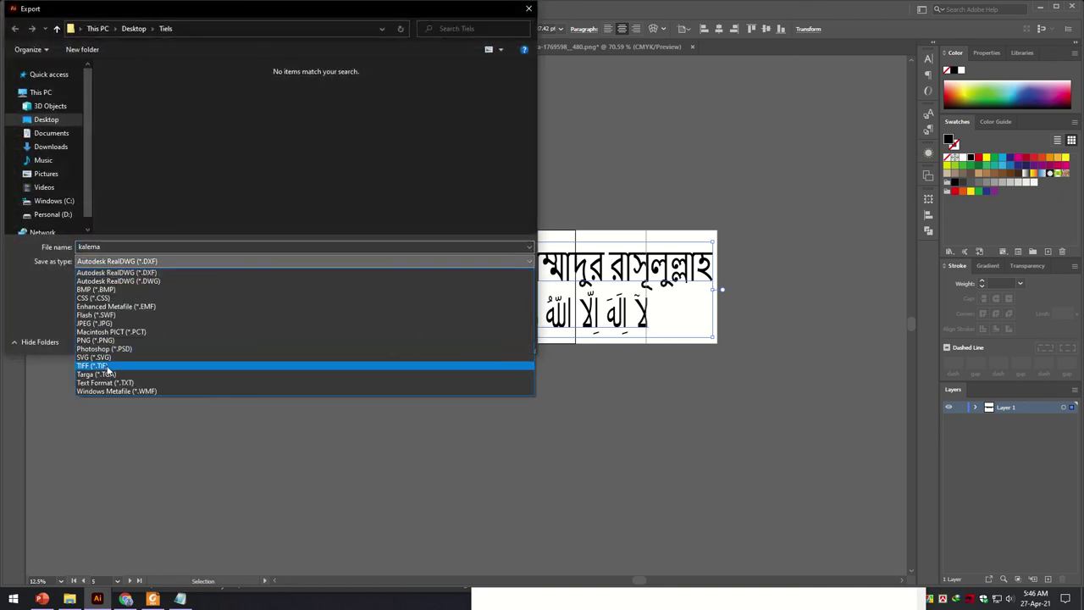
pyautogui.click(102, 323)
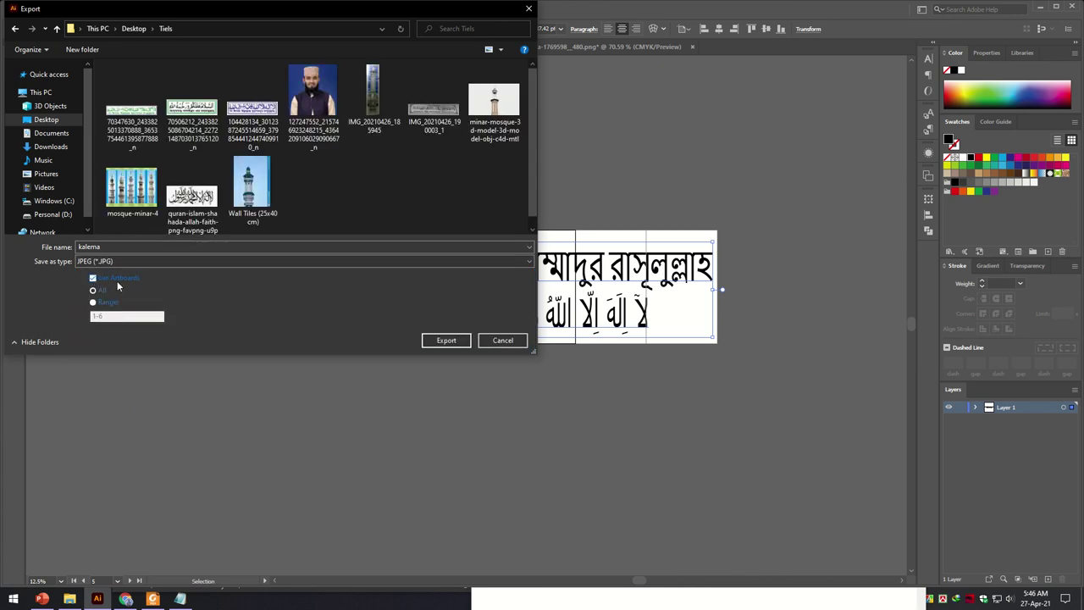
pyautogui.doubleClick(149, 246)
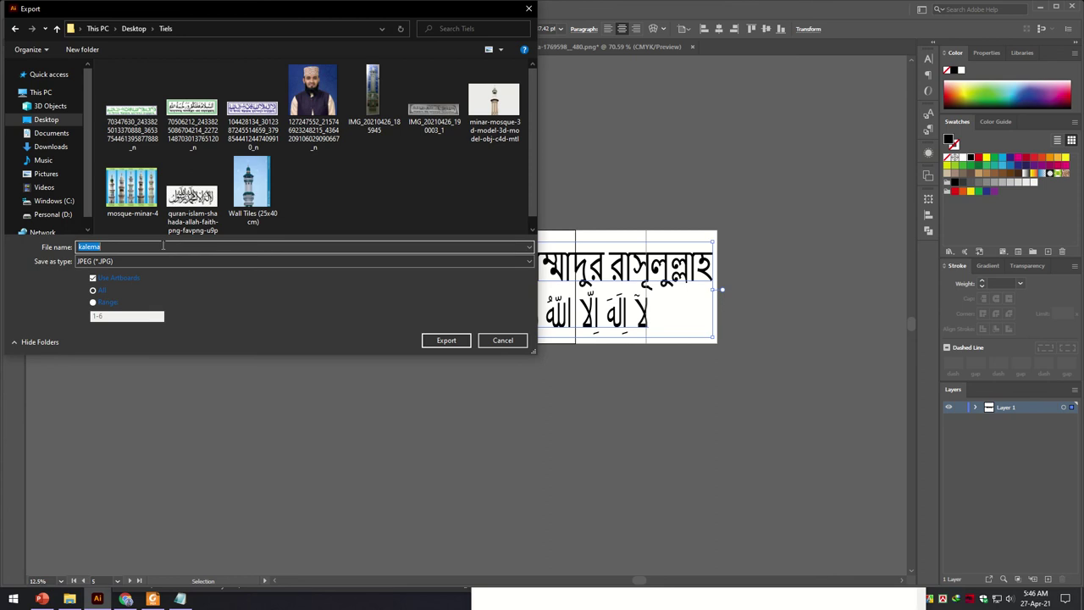
pyautogui.scroll(-1, 254, 212)
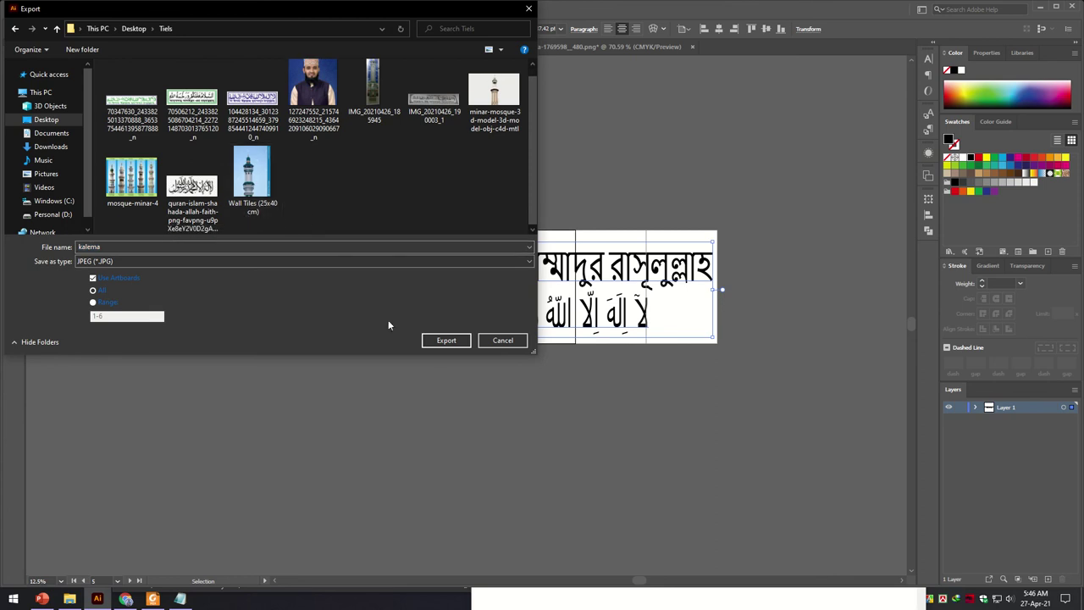
# Step: Export the artboards to the Tiels folder at quality 10 in RGB
pyautogui.click(449, 342)
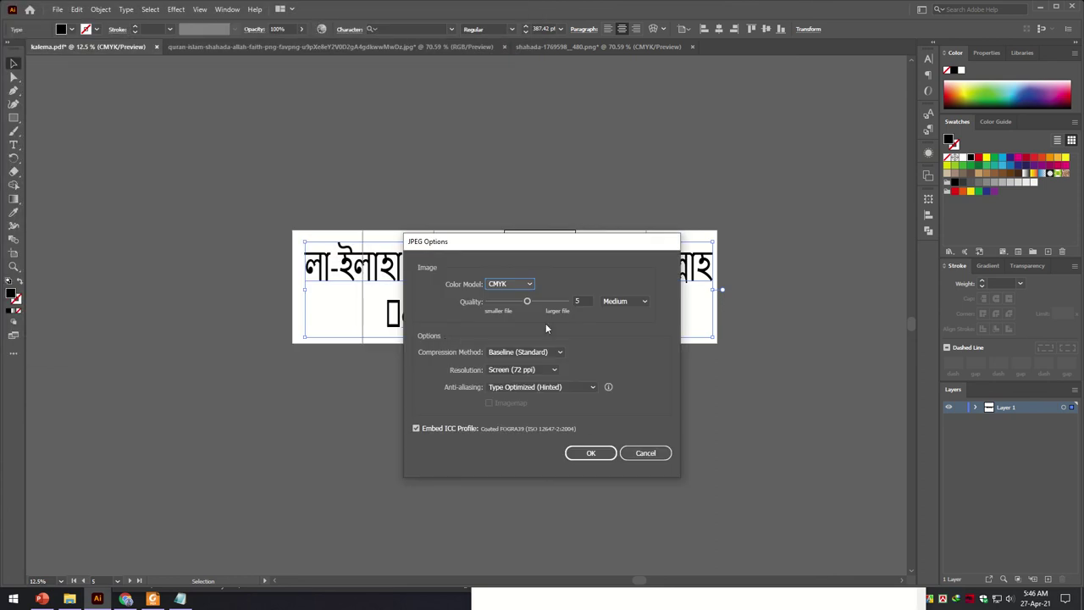
pyautogui.moveTo(527, 302); pyautogui.dragTo(566, 301)
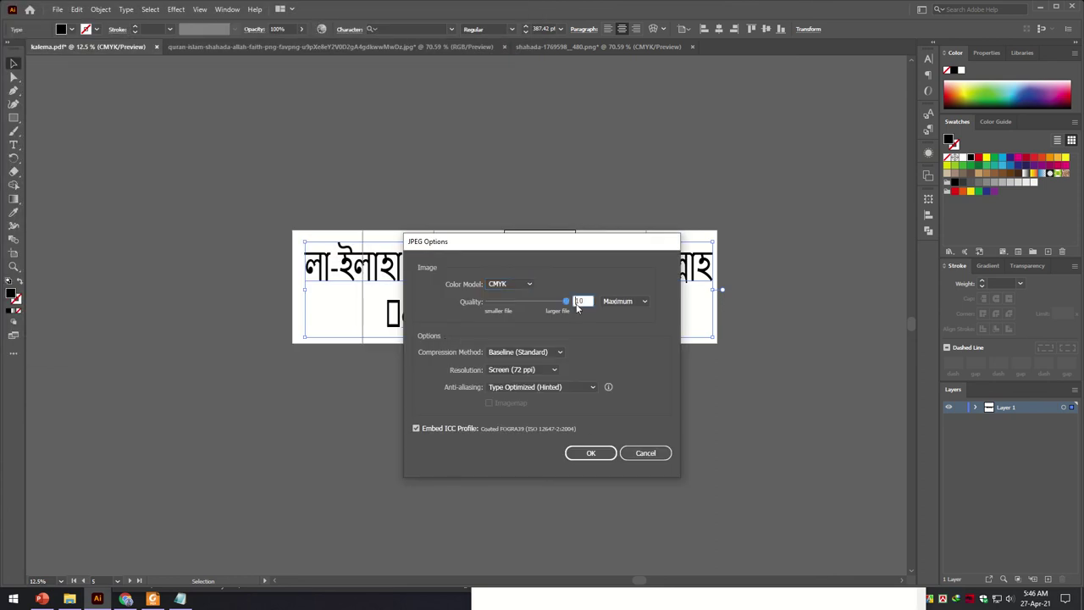
pyautogui.click(511, 283)
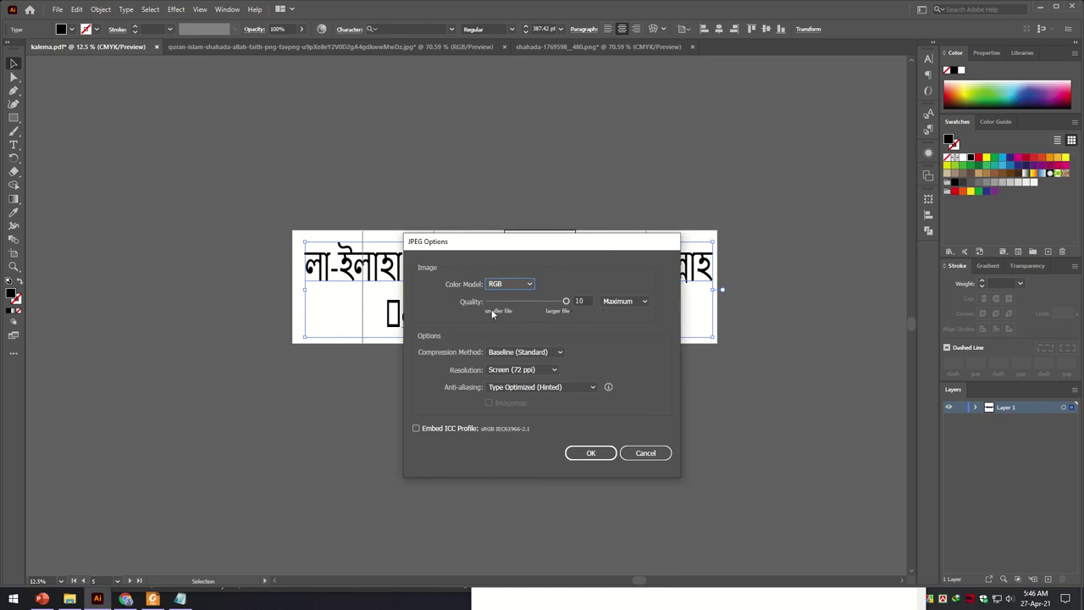
pyautogui.click(584, 452)
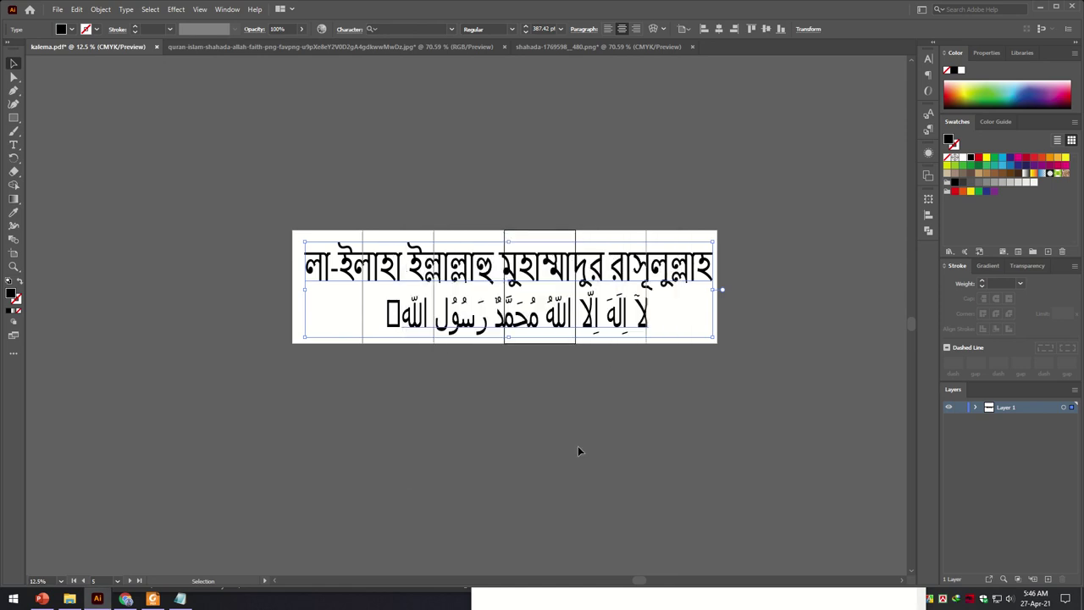
pyautogui.click(69, 599)
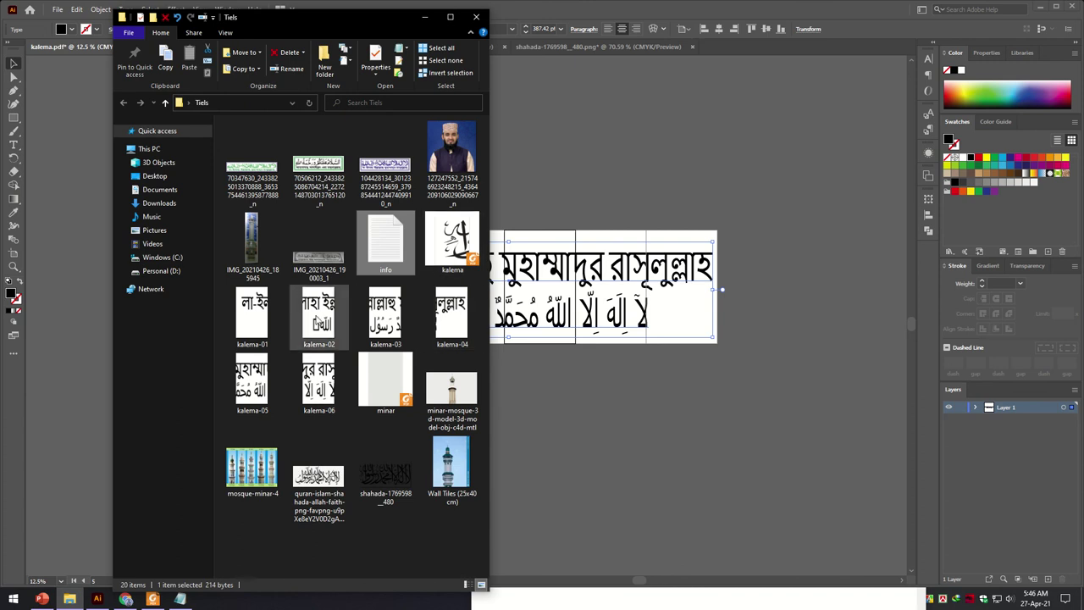
pyautogui.doubleClick(253, 318)
pyautogui.scroll(-1, 548, 307)
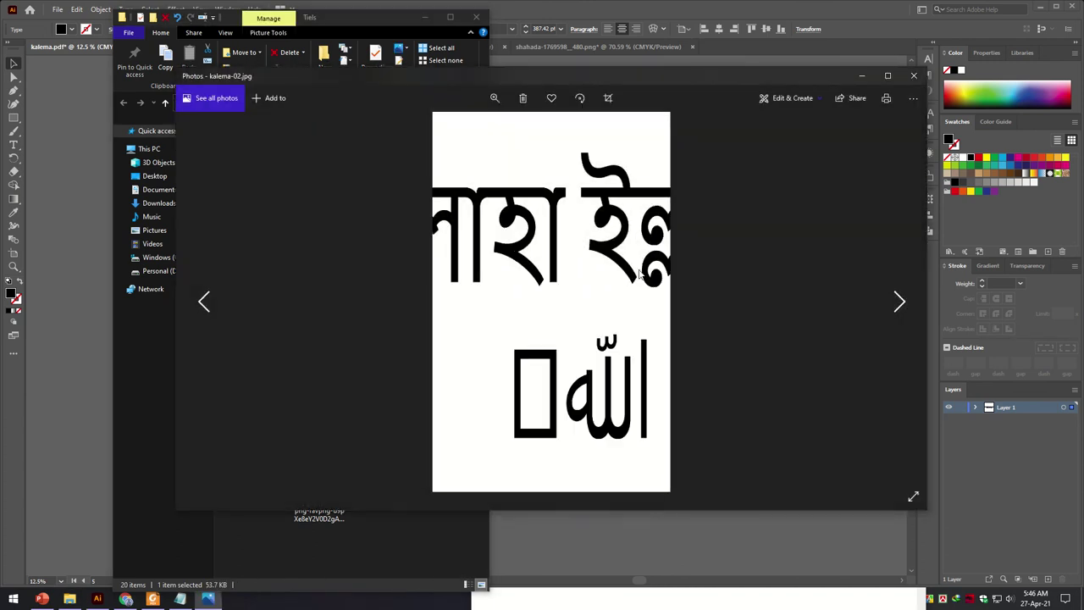
pyautogui.scroll(-1, 583, 288)
pyautogui.scroll(-2, 605, 339)
pyautogui.scroll(-1, 597, 343)
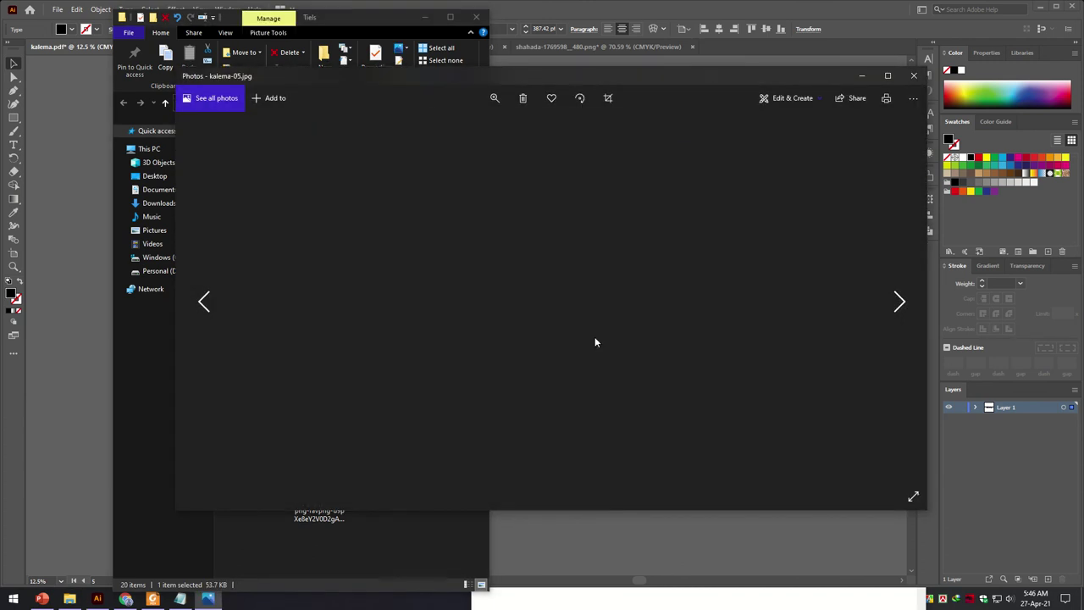
pyautogui.scroll(-1, 603, 309)
pyautogui.scroll(-1, 757, 262)
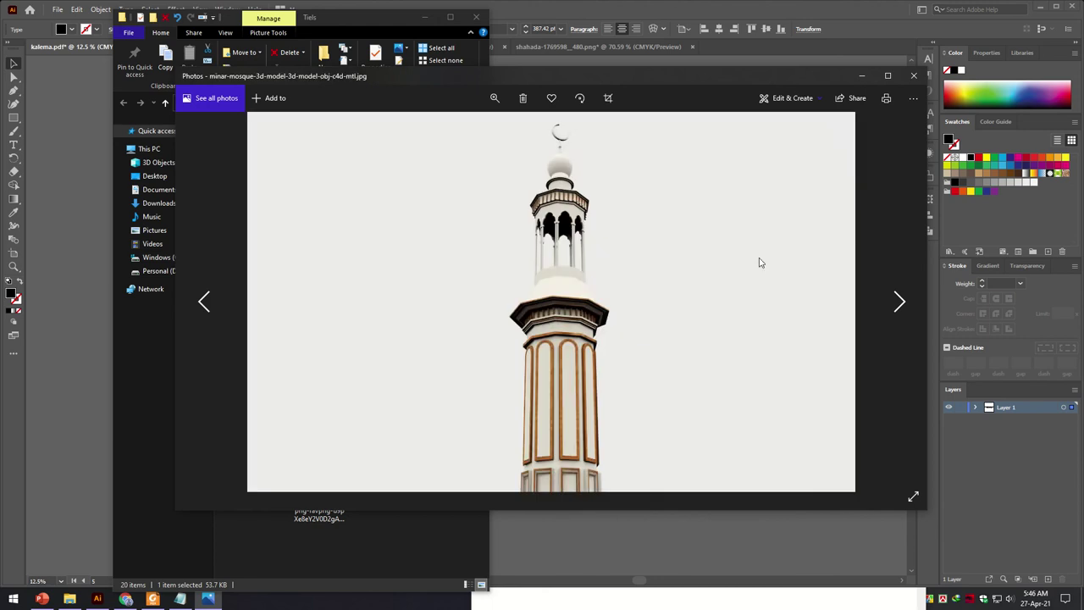
pyautogui.scroll(-1, 670, 314)
pyautogui.click(916, 77)
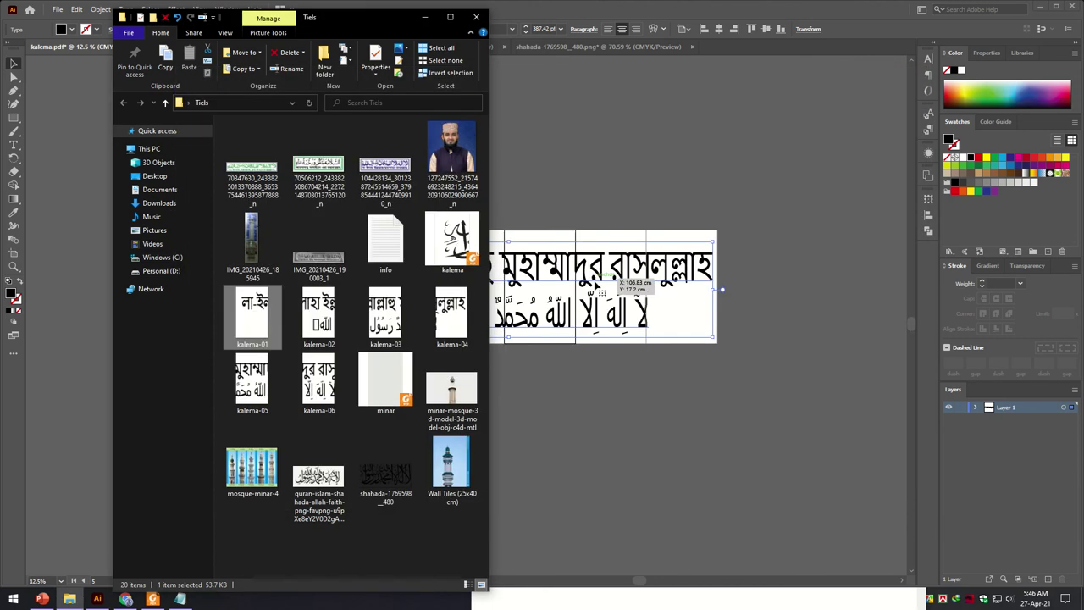
pyautogui.click(605, 403)
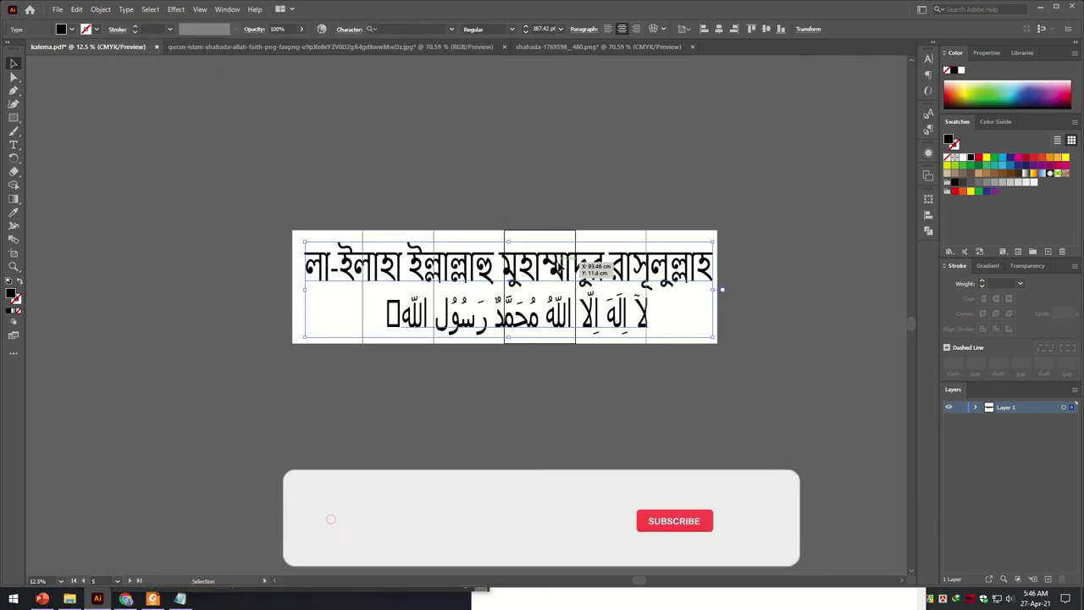
# Step: Delete the text and move artboards 03 and 05 into a bottom row
pyautogui.press('Delete')
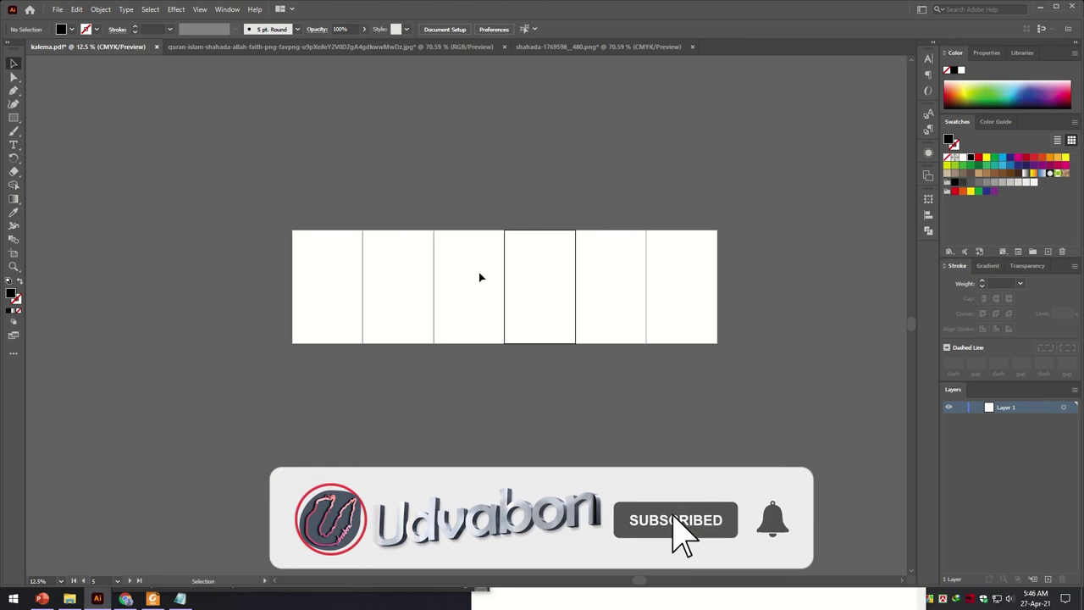
pyautogui.click(480, 279)
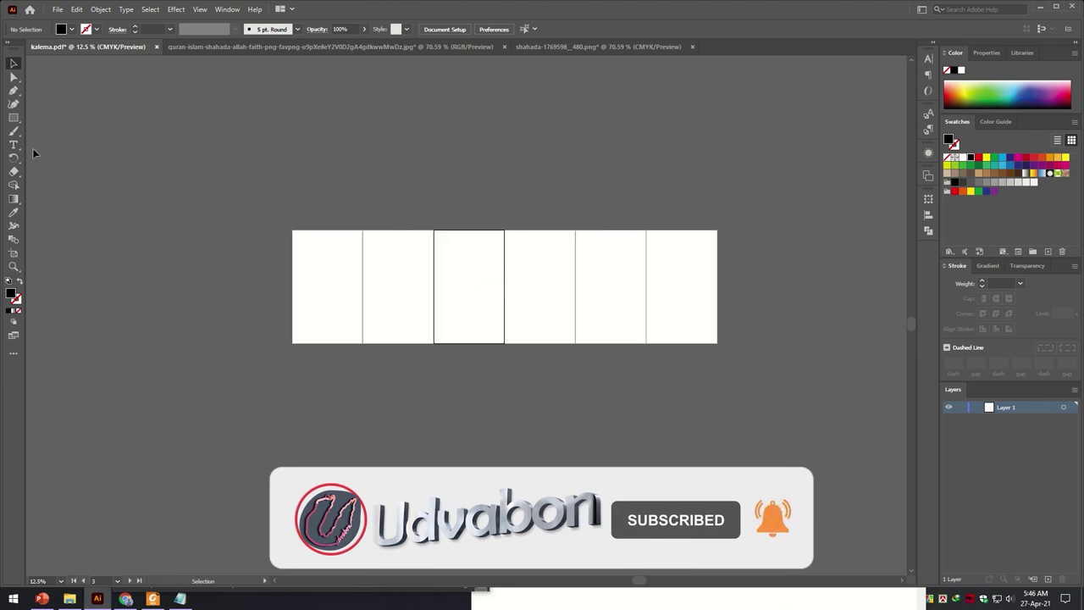
pyautogui.click(14, 253)
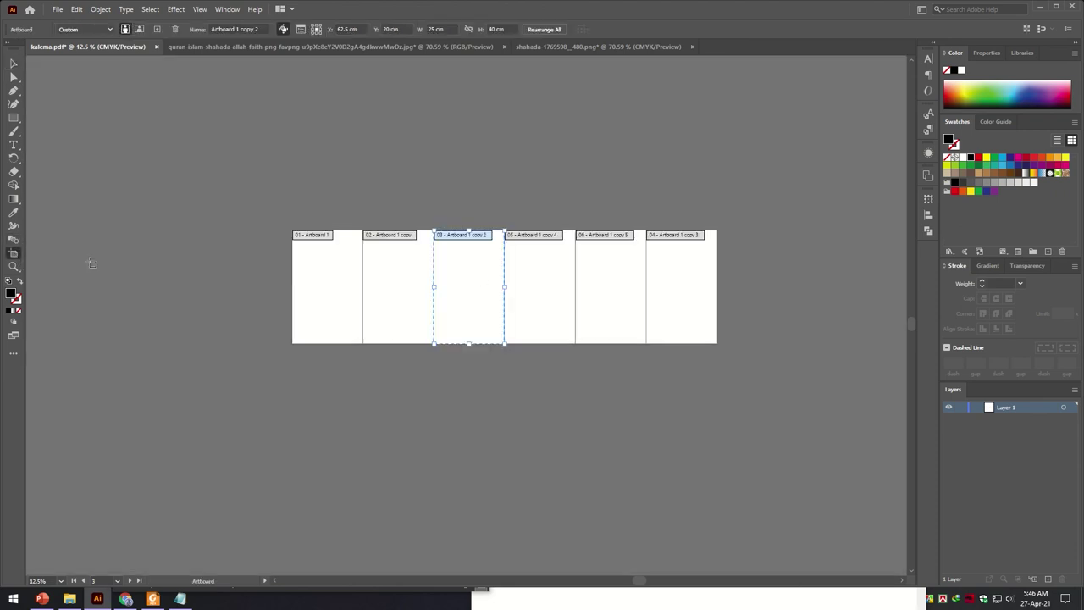
pyautogui.moveTo(472, 285); pyautogui.dragTo(331, 397)
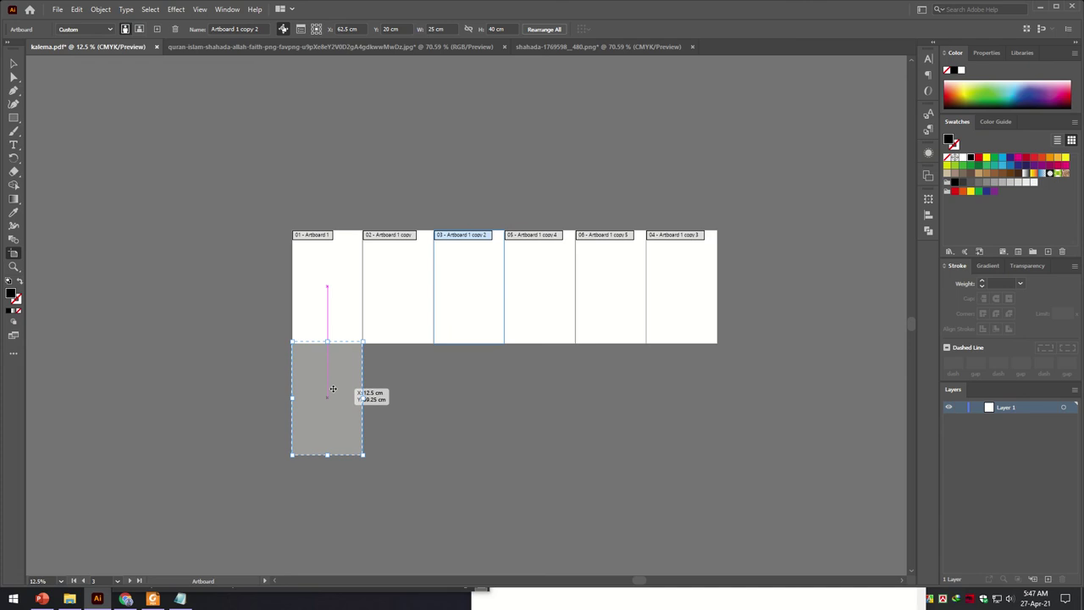
pyautogui.moveTo(522, 312); pyautogui.dragTo(381, 425)
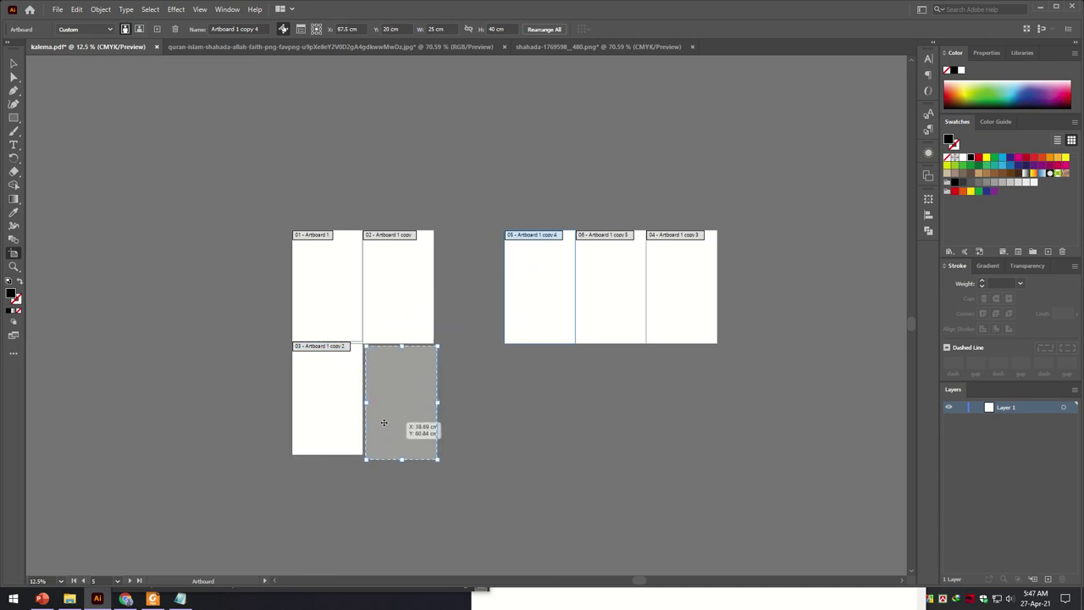
pyautogui.moveTo(331, 391); pyautogui.dragTo(330, 387)
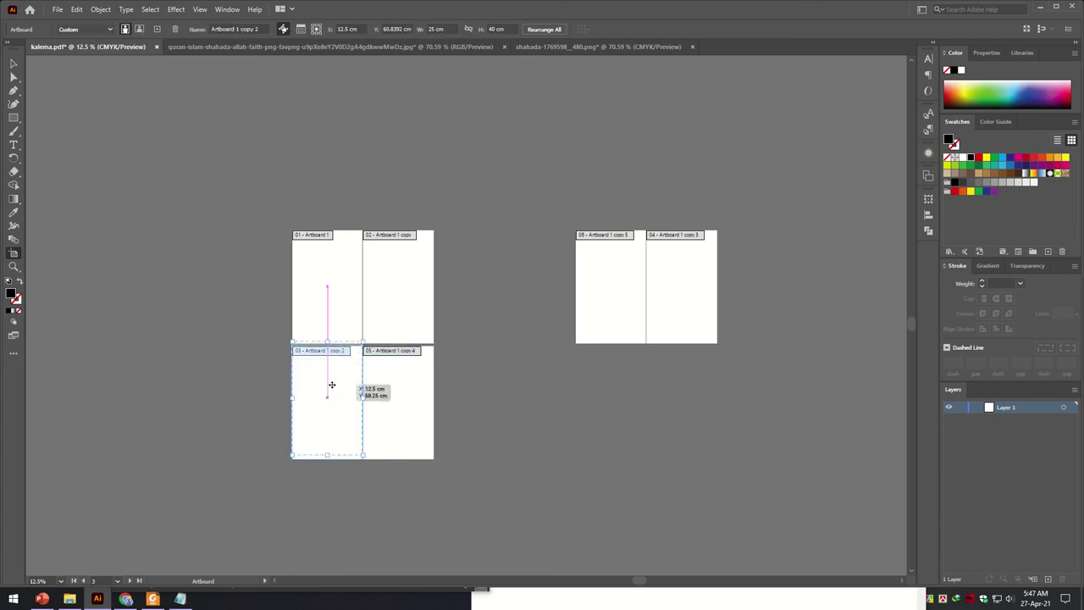
pyautogui.moveTo(330, 387); pyautogui.dragTo(407, 392)
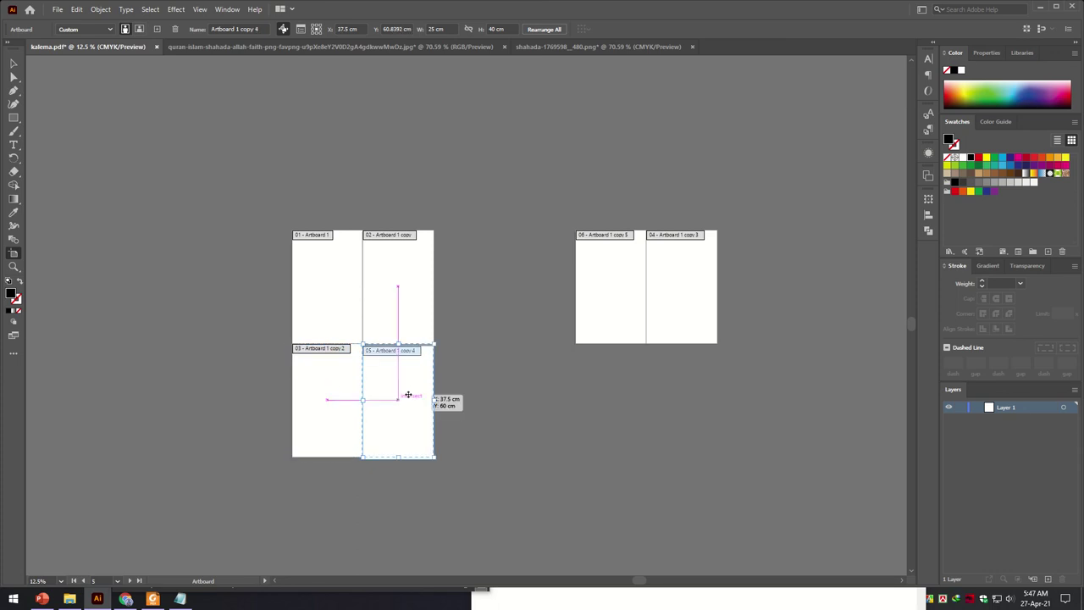
# Step: Move artboard 06 beside artboard 02 and artboard 04 below artboard 06
pyautogui.click(531, 397)
pyautogui.moveTo(607, 318); pyautogui.dragTo(462, 312)
pyautogui.moveTo(667, 290); pyautogui.dragTo(461, 400)
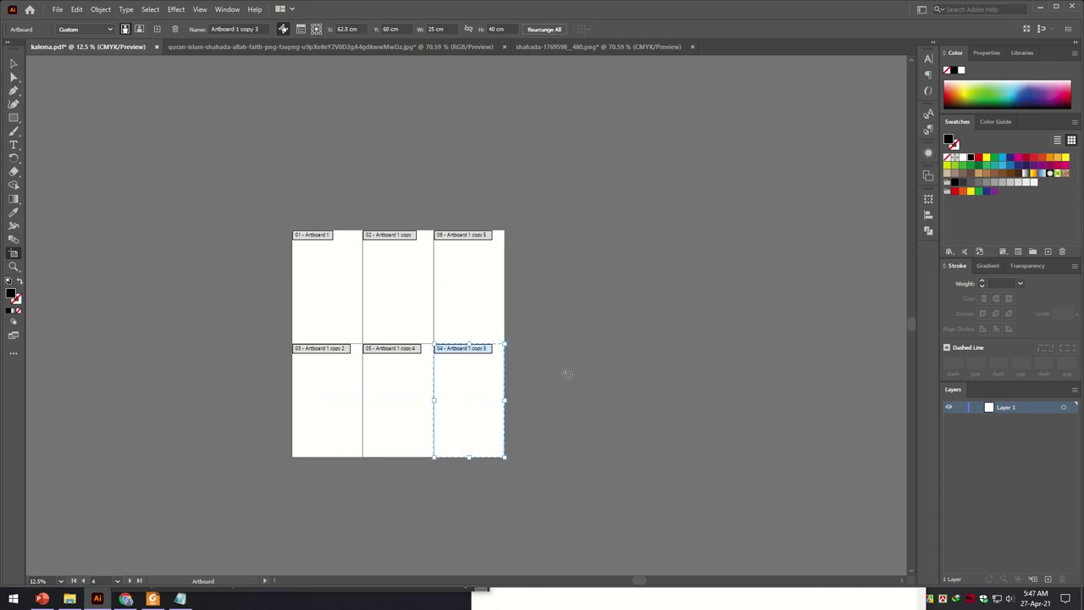
pyautogui.click(586, 367)
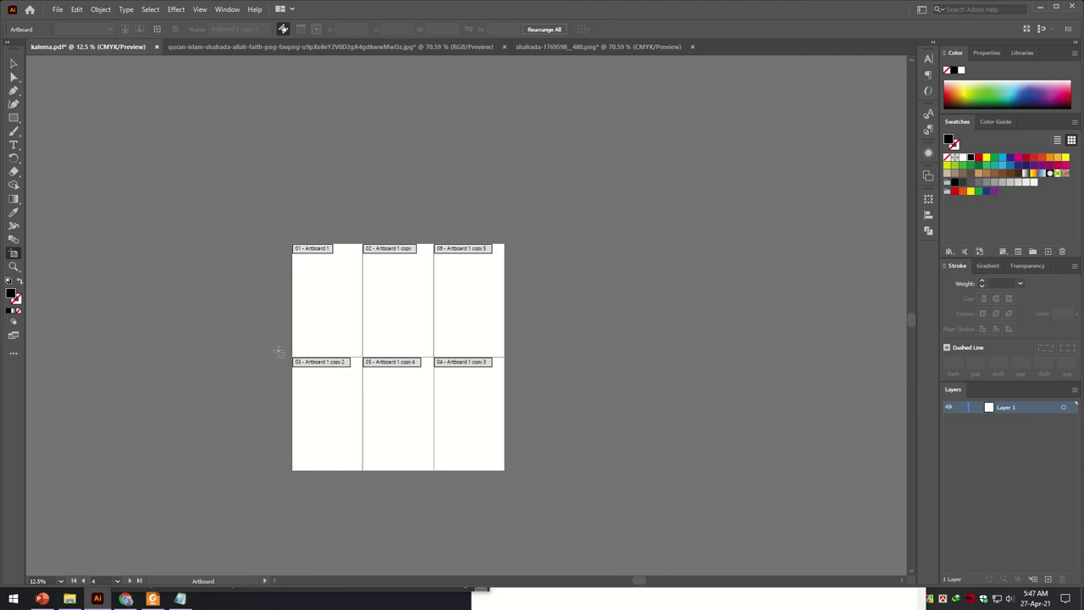
pyautogui.scroll(1, 268, 350)
pyautogui.scroll(1, 269, 350)
pyautogui.scroll(-1, 389, 208)
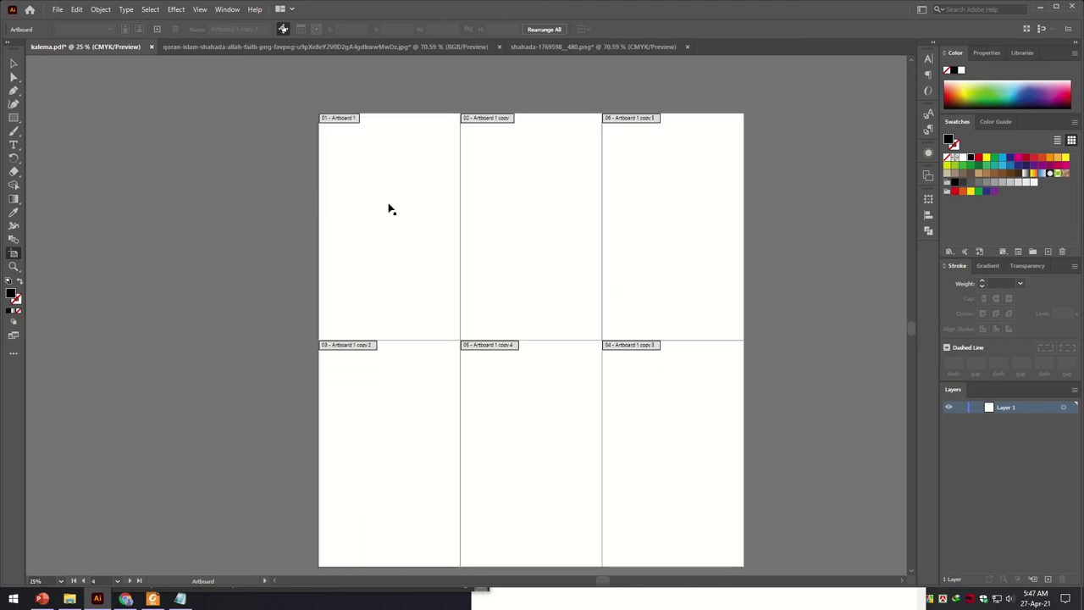
pyautogui.scroll(-1, 389, 208)
# Step: Close the Quran-Islam document without saving and open the portrait JPG from Tiels
pyautogui.click(501, 48)
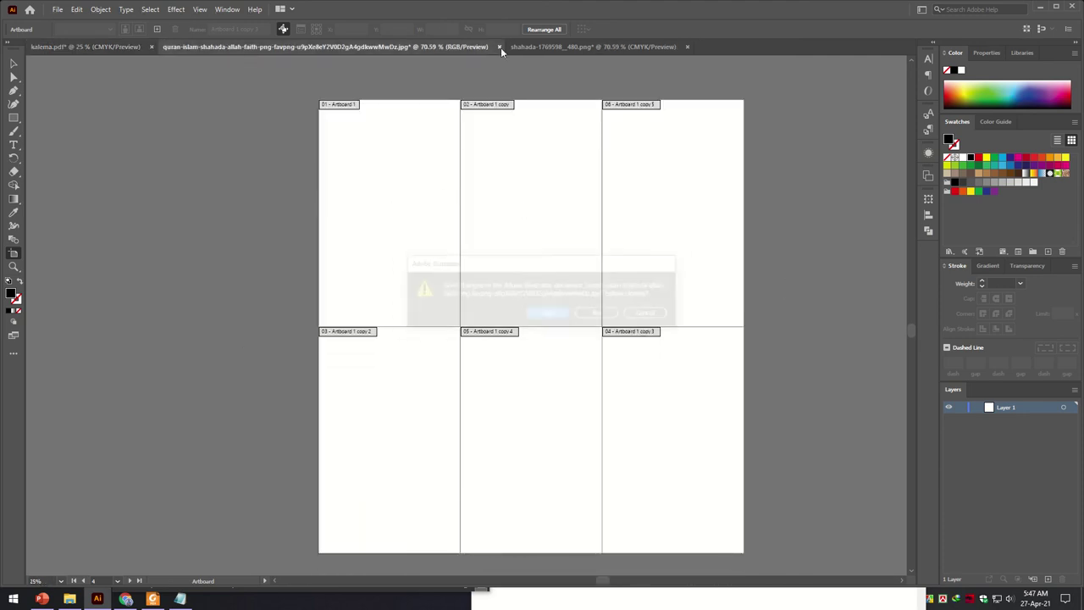
pyautogui.click(605, 313)
pyautogui.click(58, 10)
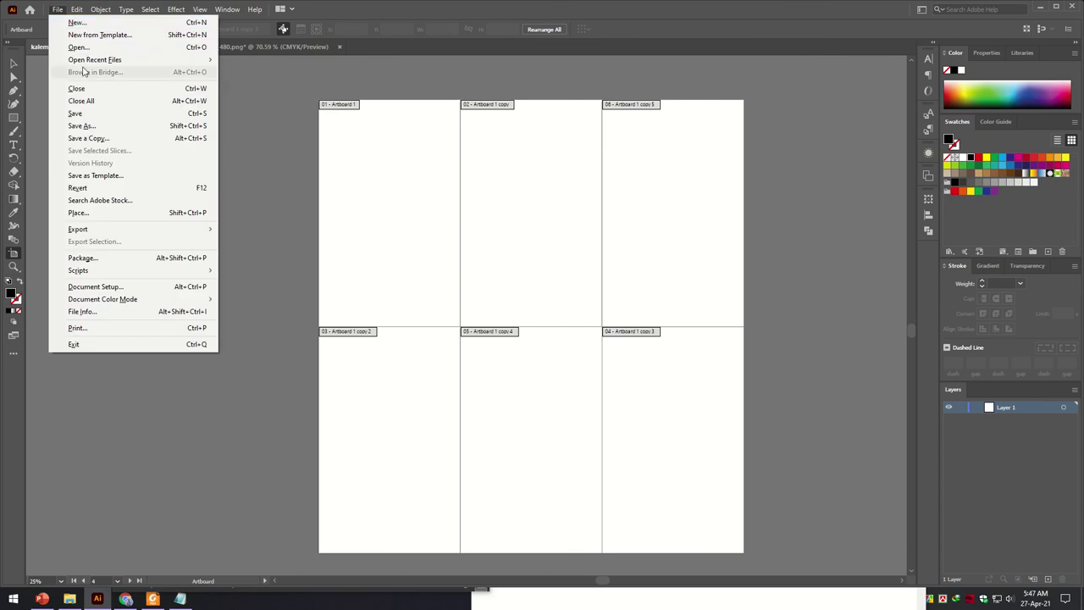
pyautogui.click(76, 46)
pyautogui.click(309, 93)
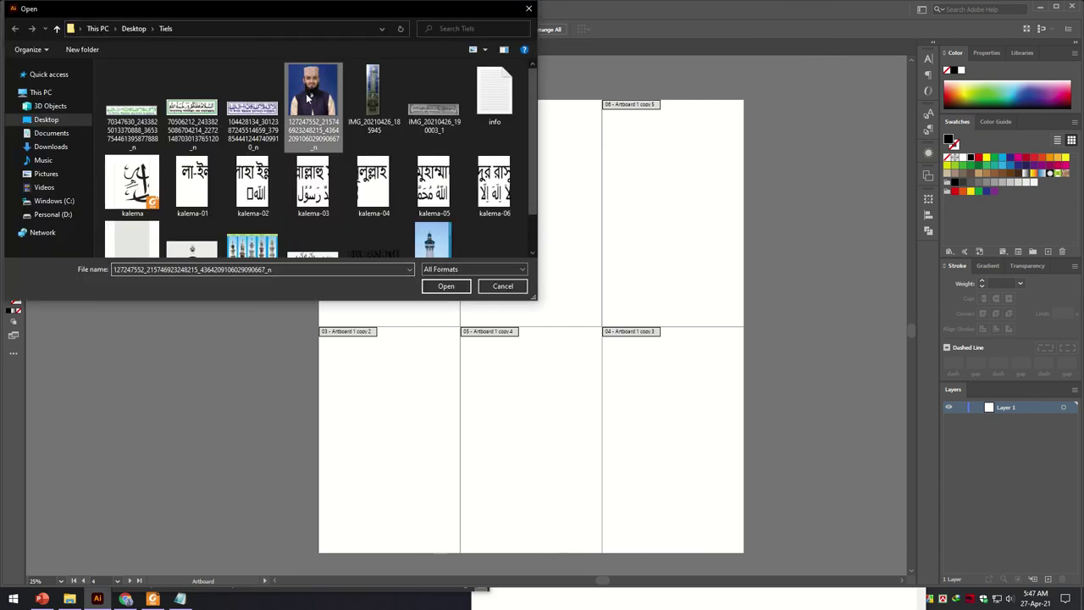
pyautogui.click(446, 285)
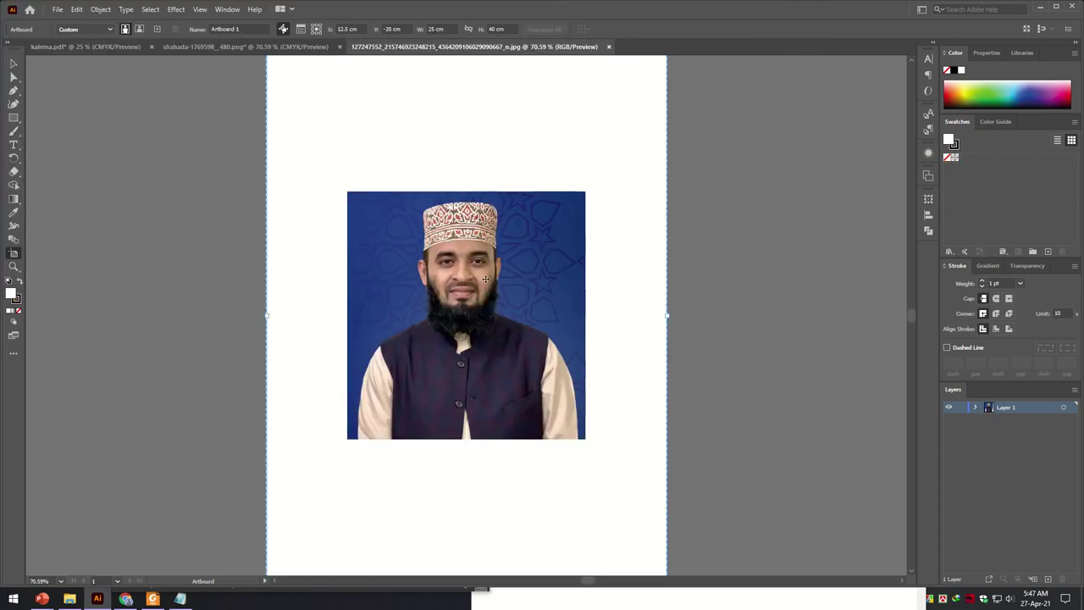
pyautogui.moveTo(485, 279); pyautogui.dragTo(496, 290)
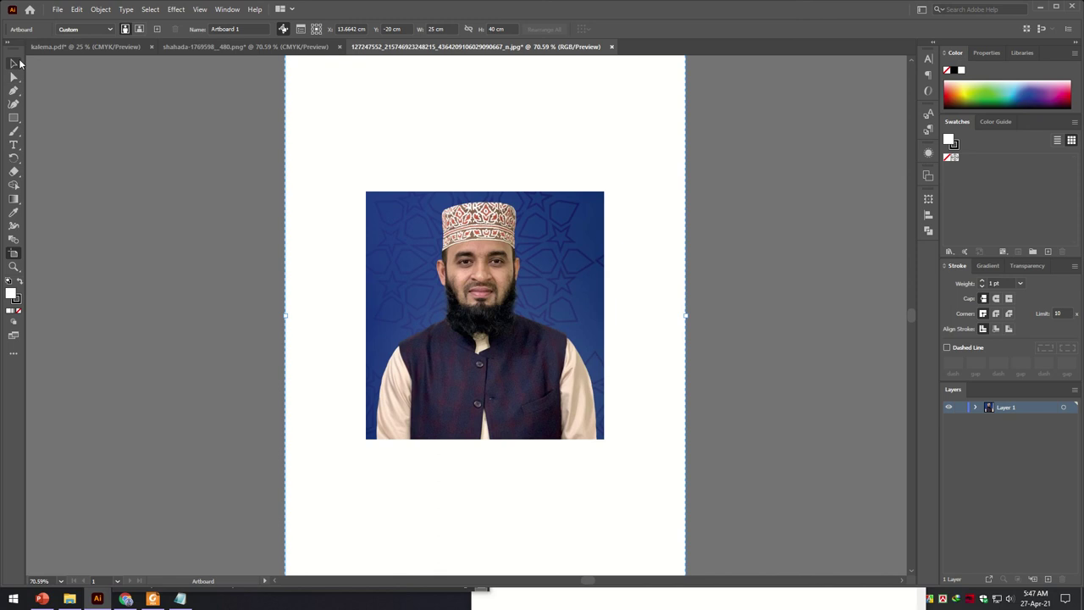
# Step: Drag the portrait photo into the kalema grid, snap it top-left, and scale it to about 75 × 80 cm
pyautogui.click(13, 63)
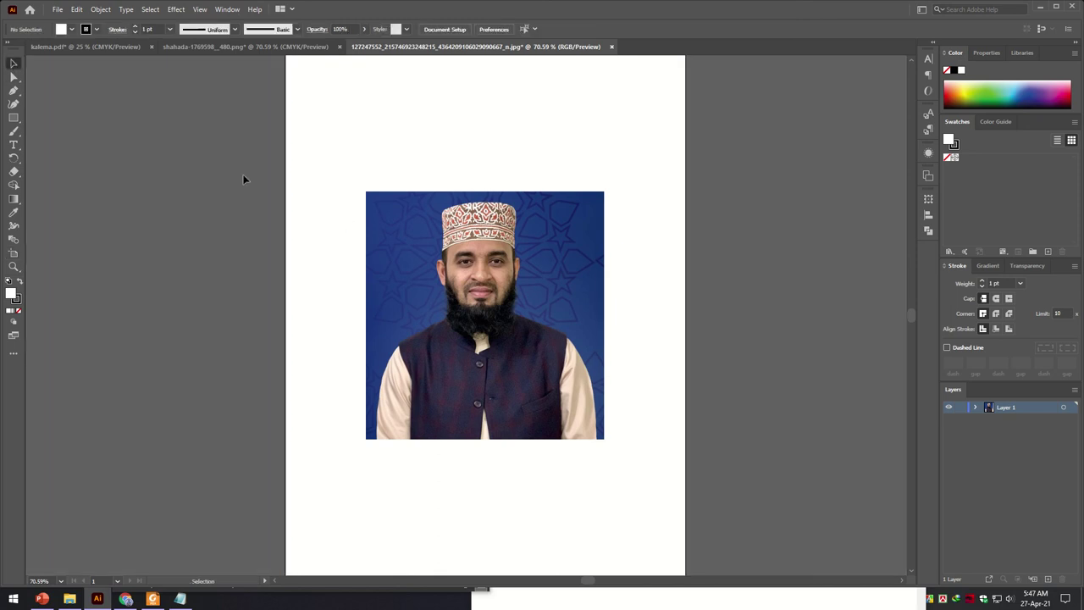
pyautogui.moveTo(456, 283)
pyautogui.mouseDown()
pyautogui.moveTo(443, 305)
pyautogui.moveTo(85, 47)
pyautogui.mouseUp()
pyautogui.moveTo(481, 240); pyautogui.dragTo(498, 245)
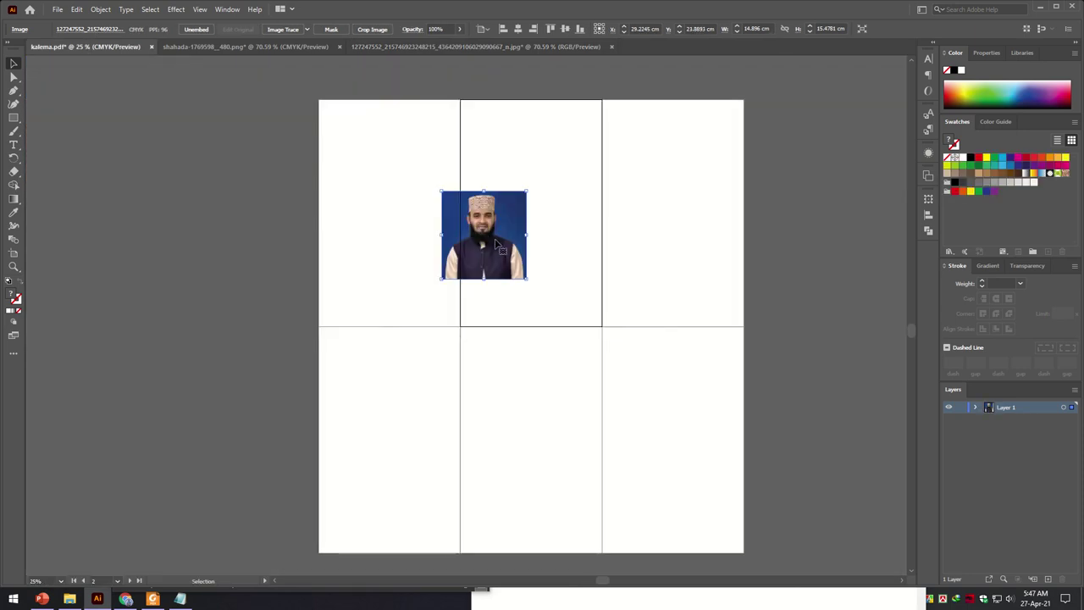
pyautogui.moveTo(528, 279); pyautogui.dragTo(759, 529)
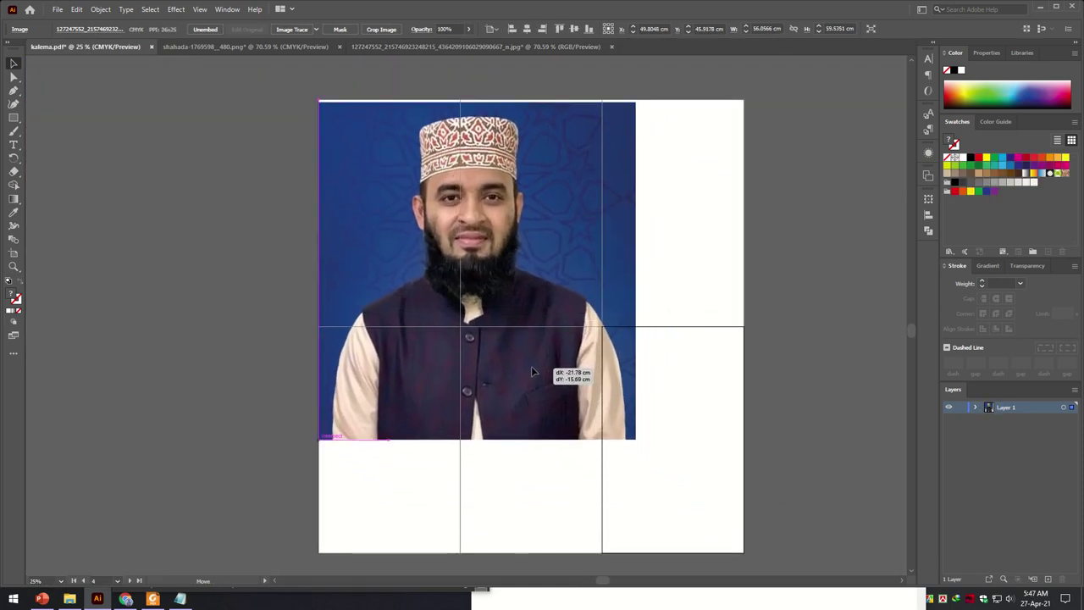
pyautogui.moveTo(566, 393); pyautogui.dragTo(530, 370)
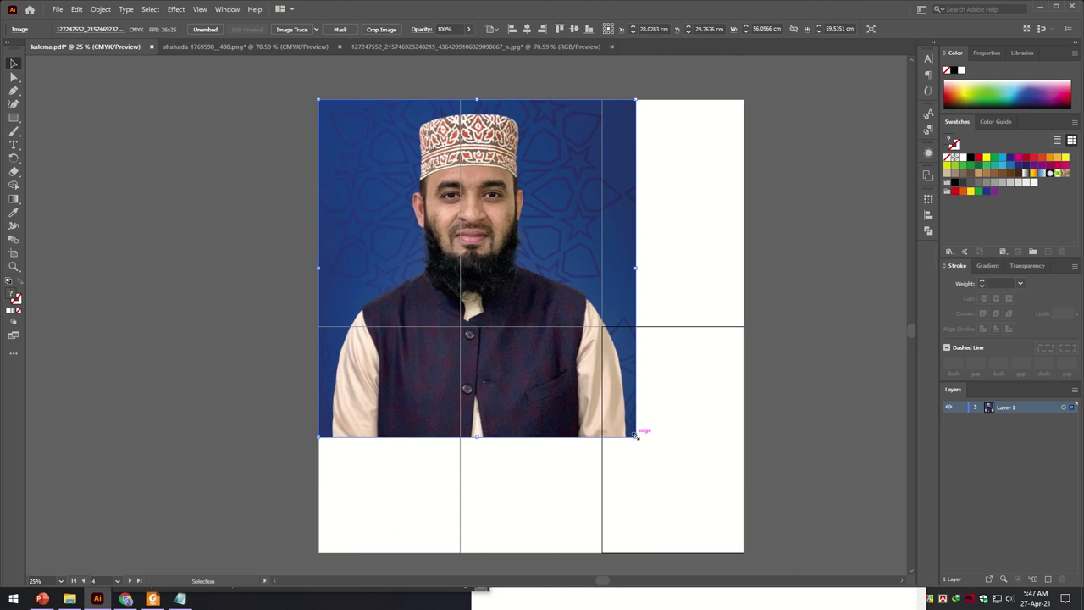
pyautogui.moveTo(628, 432); pyautogui.dragTo(742, 549)
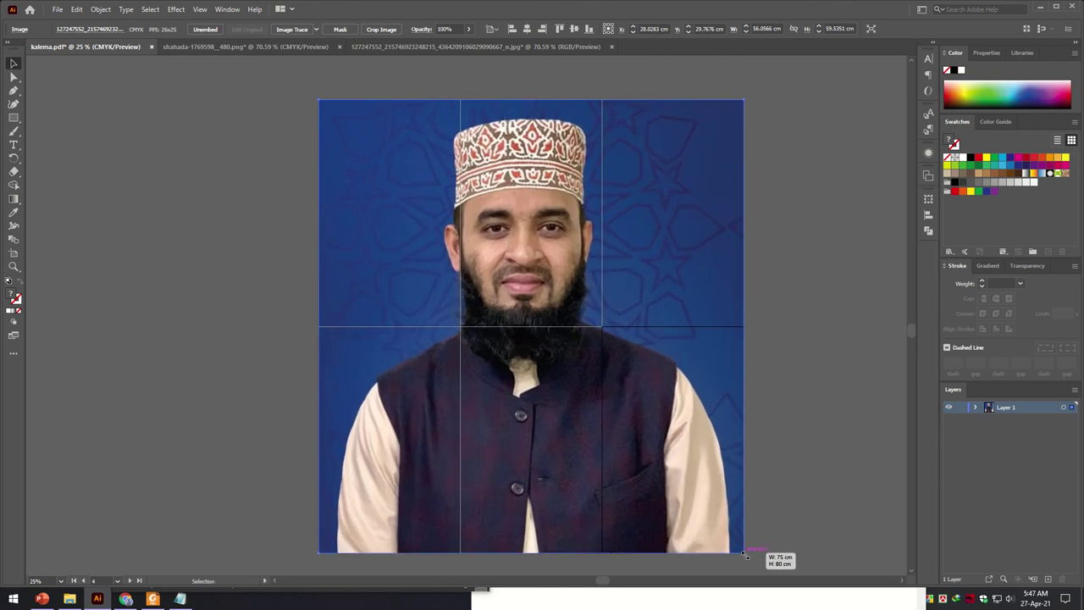
pyautogui.click(829, 360)
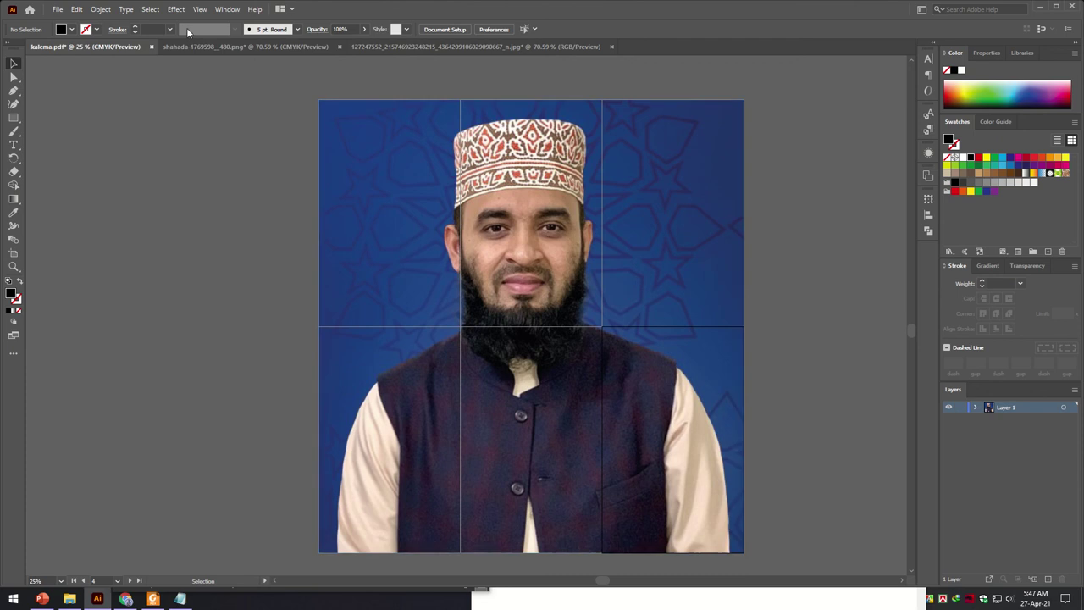
pyautogui.click(58, 9)
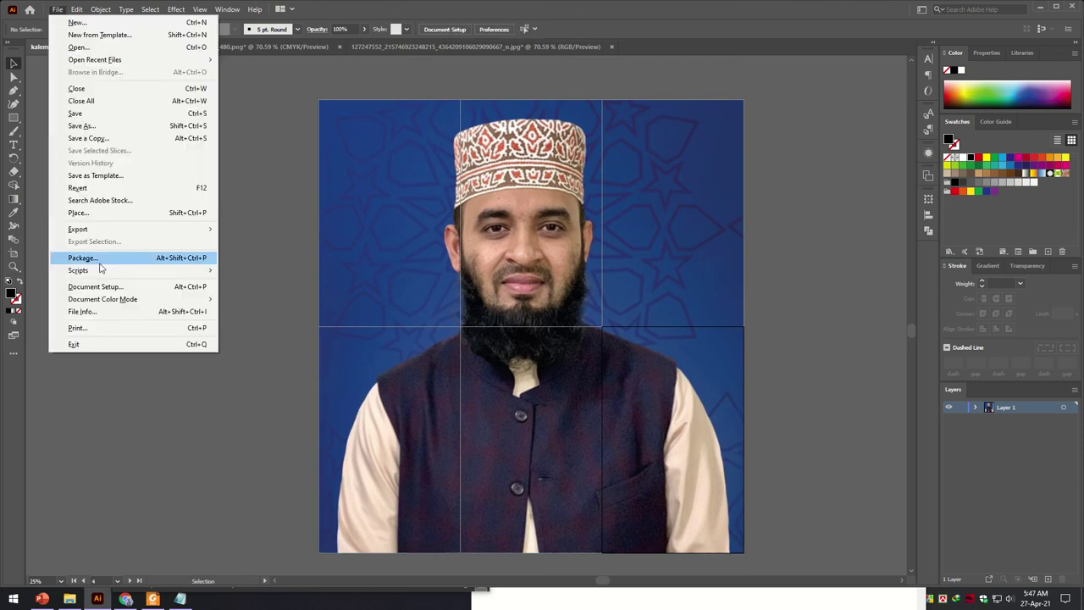
pyautogui.moveTo(78, 228)
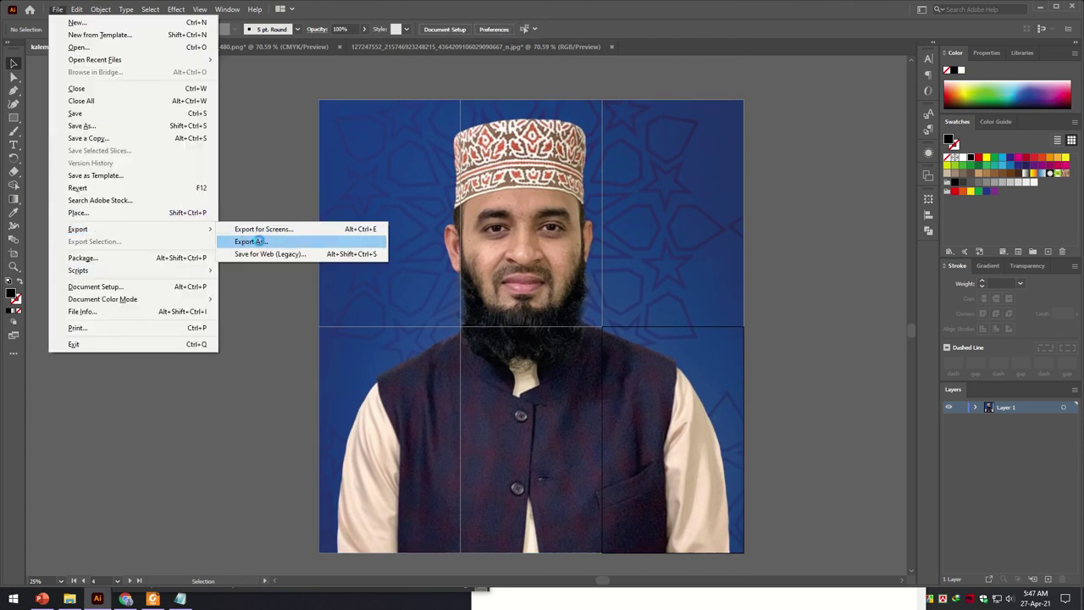
# Step: Export PNG files named m, one per artboard, into the Tiels folder
pyautogui.click(259, 242)
pyautogui.click(89, 261)
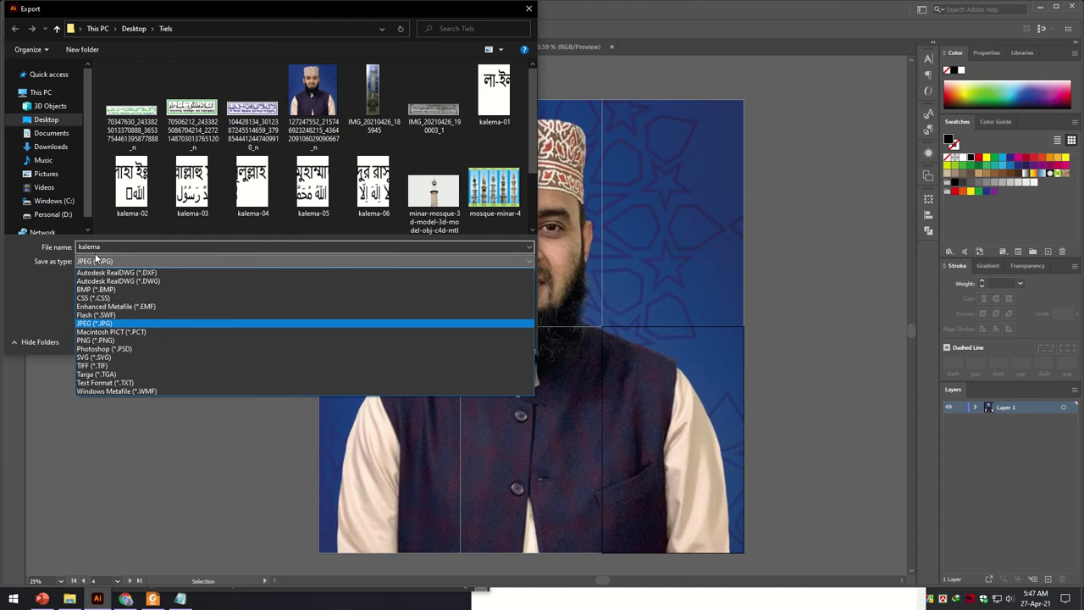
pyautogui.click(100, 340)
pyautogui.moveTo(165, 247); pyautogui.dragTo(54, 247)
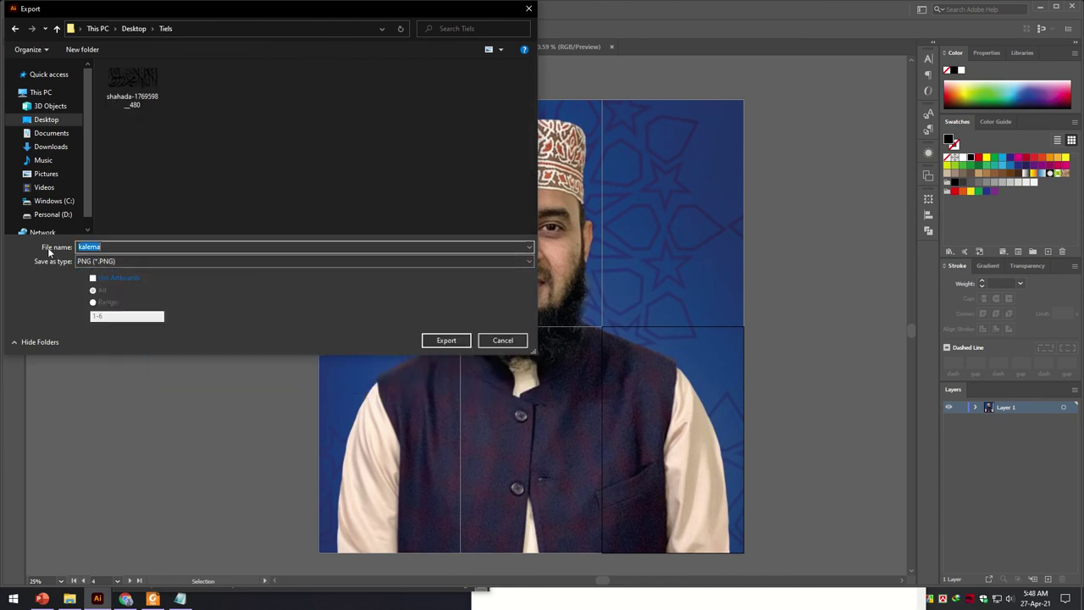
pyautogui.write('m')
pyautogui.click(213, 217)
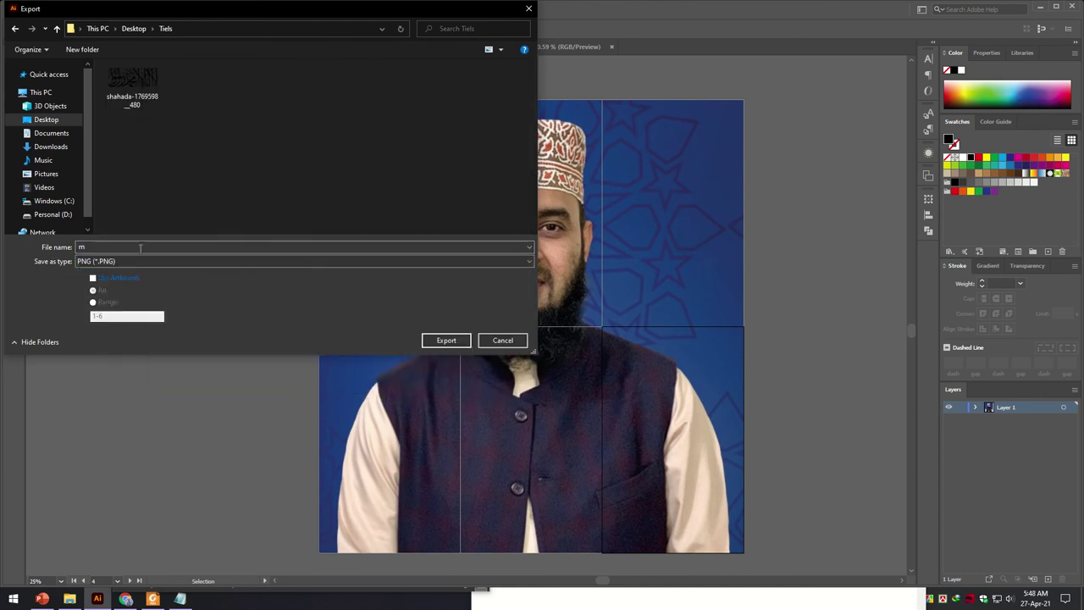
pyautogui.click(93, 279)
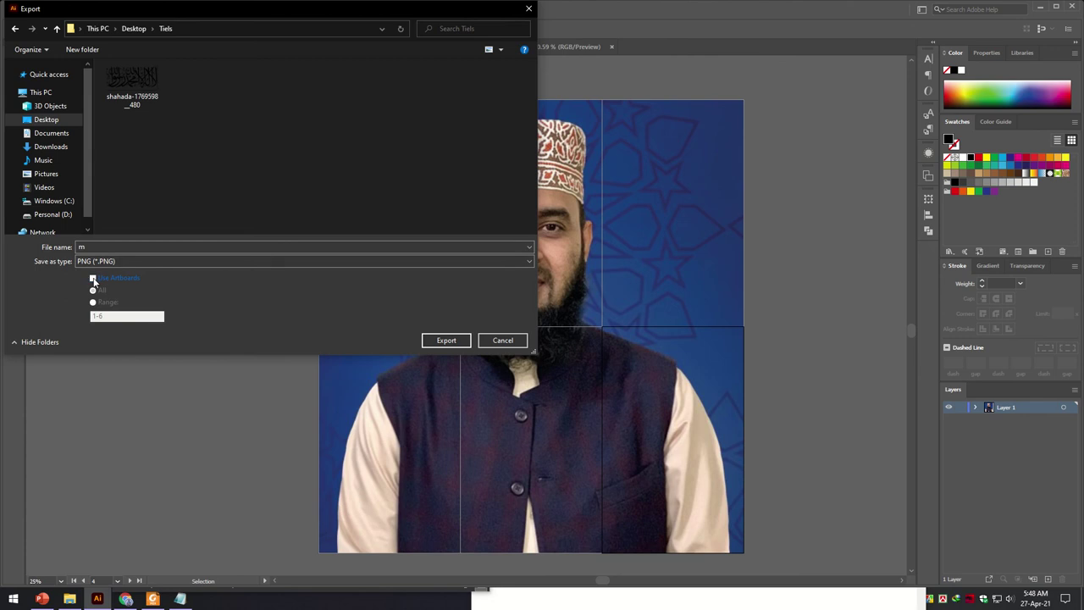
pyautogui.click(446, 340)
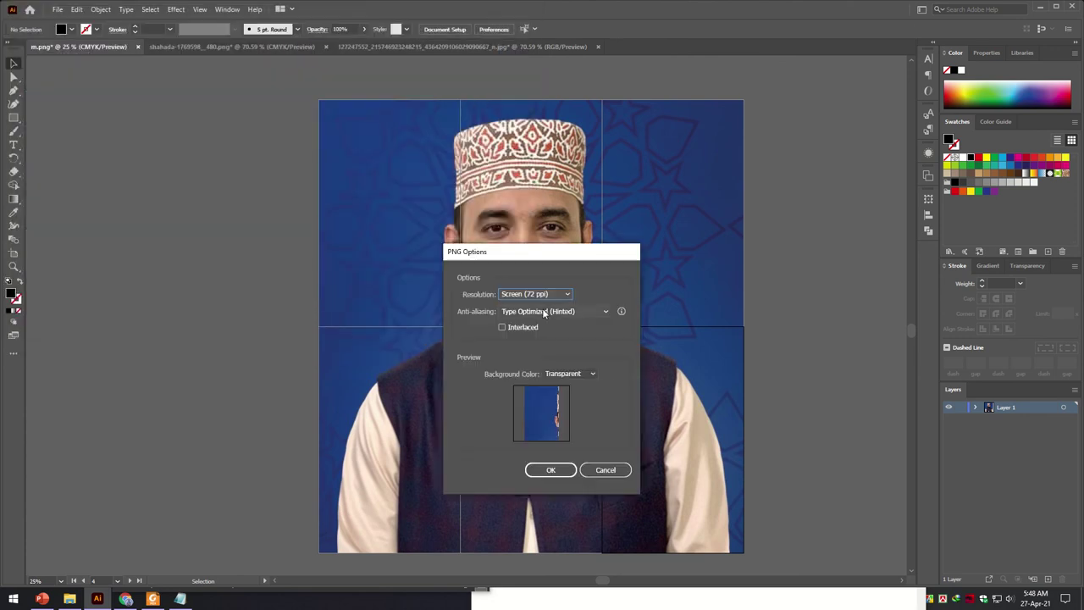
# Step: Set PNG resolution to High (300 ppi) with a Transparent background and export
pyautogui.click(557, 298)
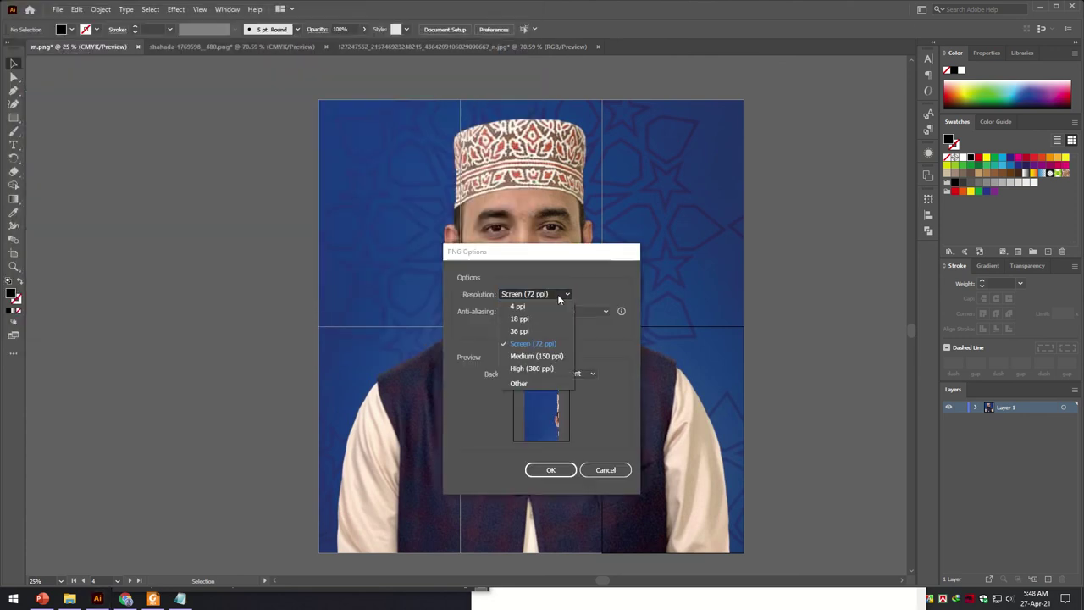
pyautogui.click(547, 370)
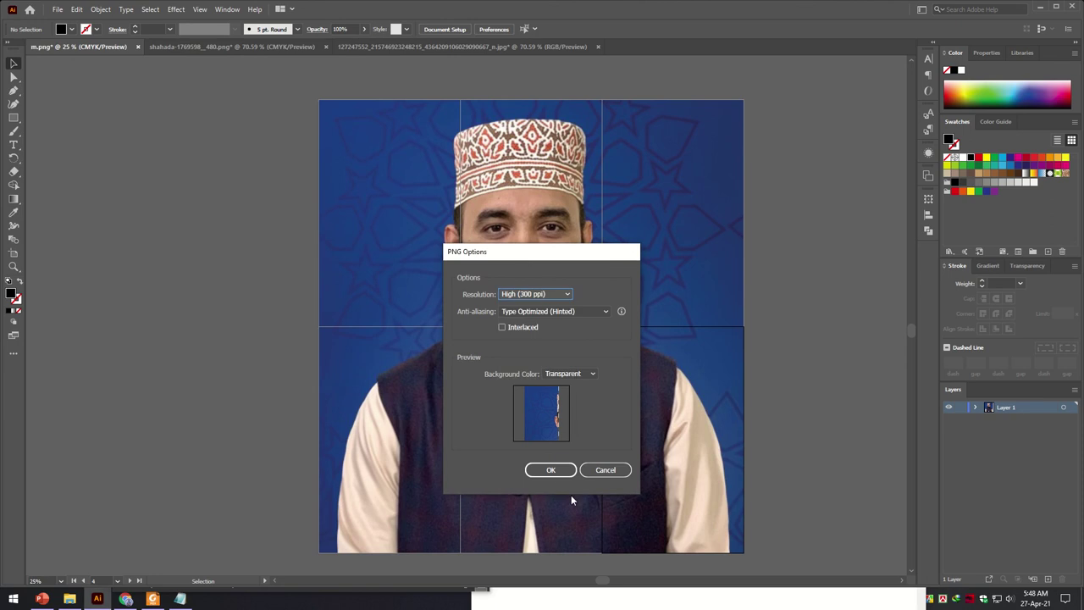
pyautogui.click(576, 373)
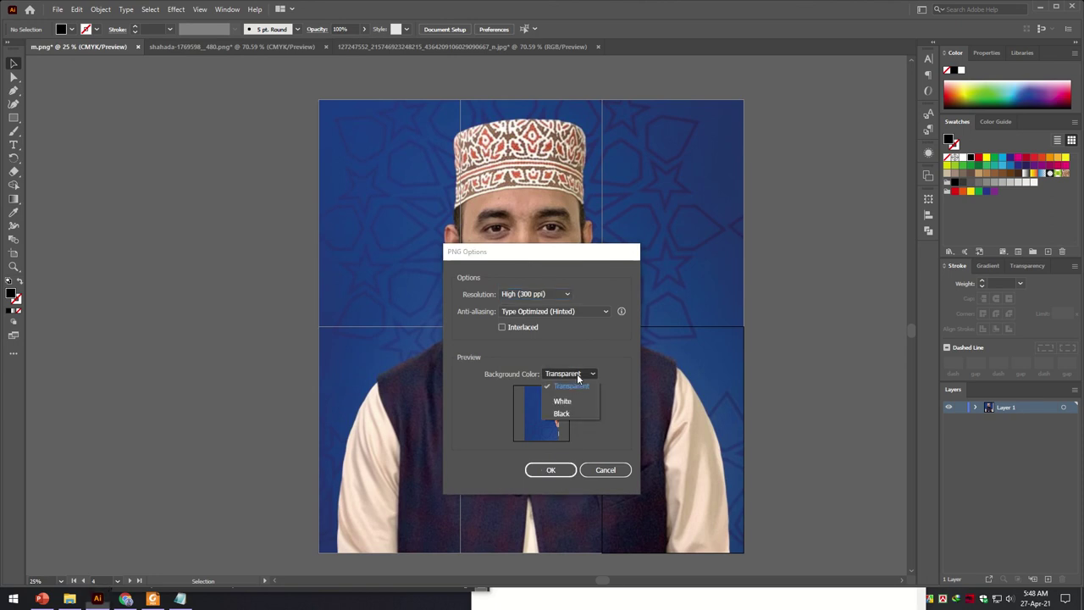
pyautogui.click(572, 403)
pyautogui.click(569, 373)
pyautogui.click(571, 386)
pyautogui.click(556, 466)
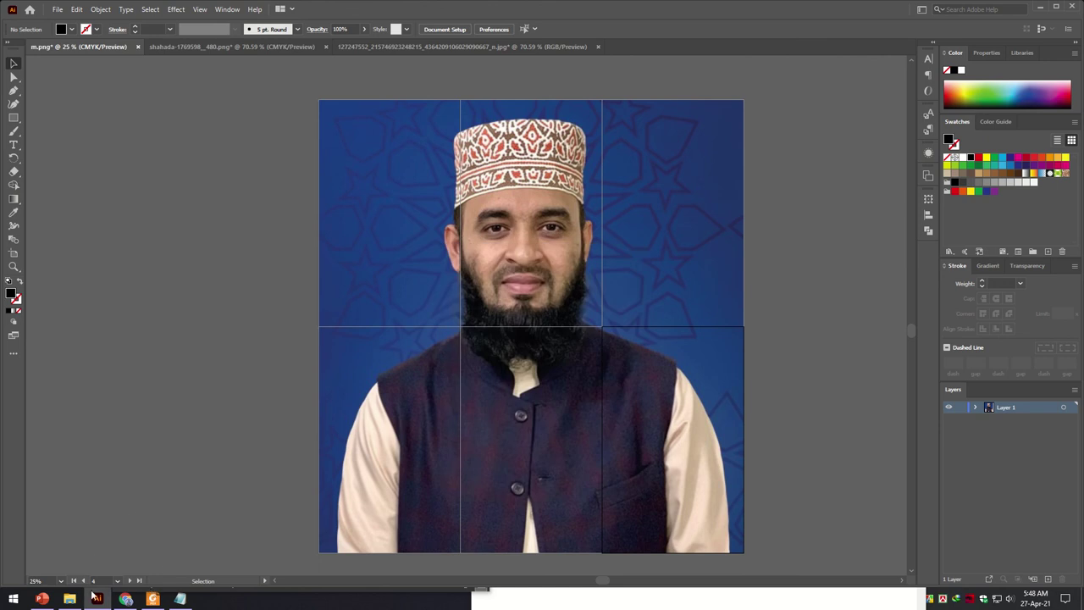
# Step: Preview the m-01 tile from the Tiels folder in Photos, then close it
pyautogui.click(69, 598)
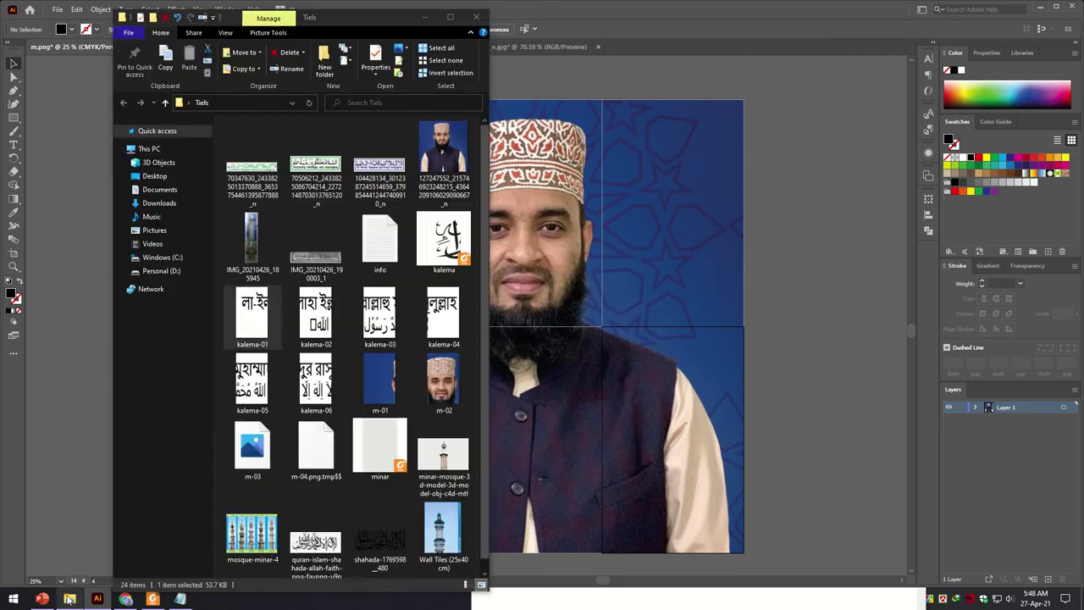
pyautogui.doubleClick(394, 381)
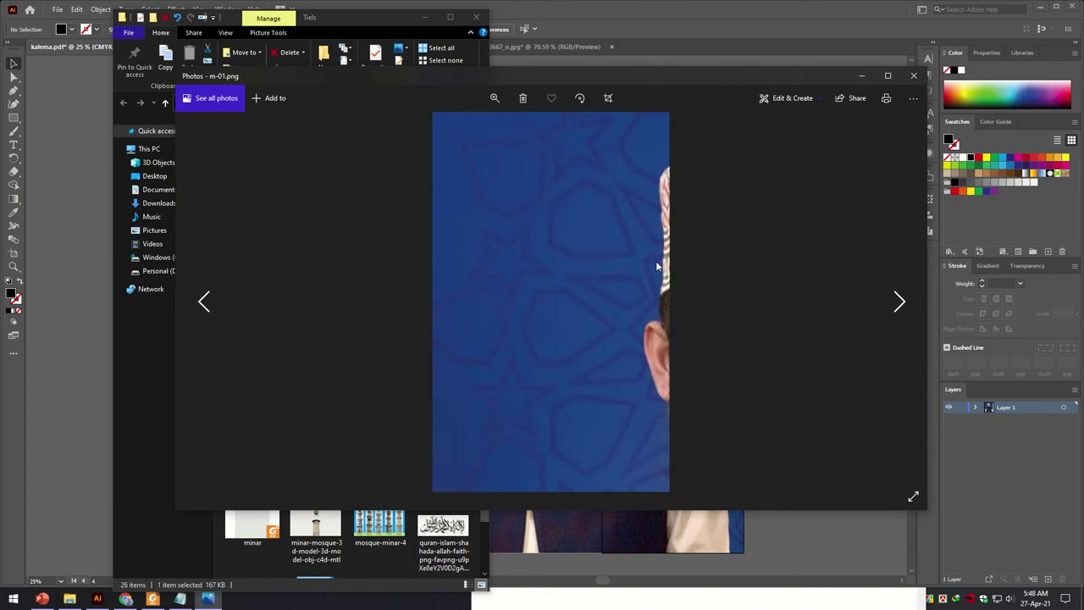
pyautogui.scroll(-1, 655, 261)
pyautogui.scroll(-1, 641, 357)
pyautogui.scroll(-1, 656, 346)
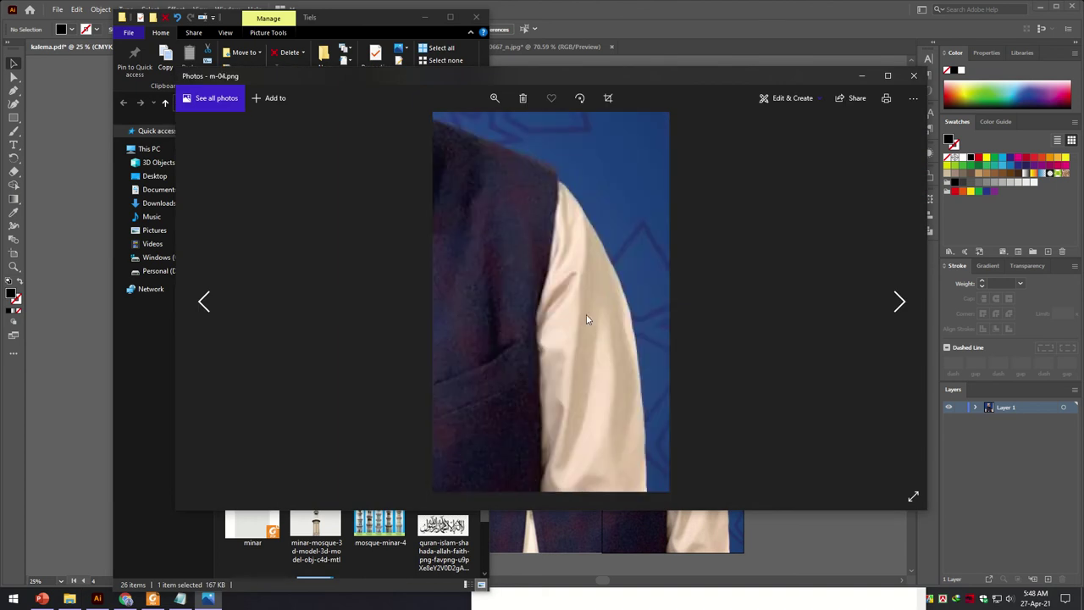
pyautogui.scroll(-1, 593, 320)
pyautogui.scroll(-1, 601, 321)
pyautogui.scroll(-1, 601, 322)
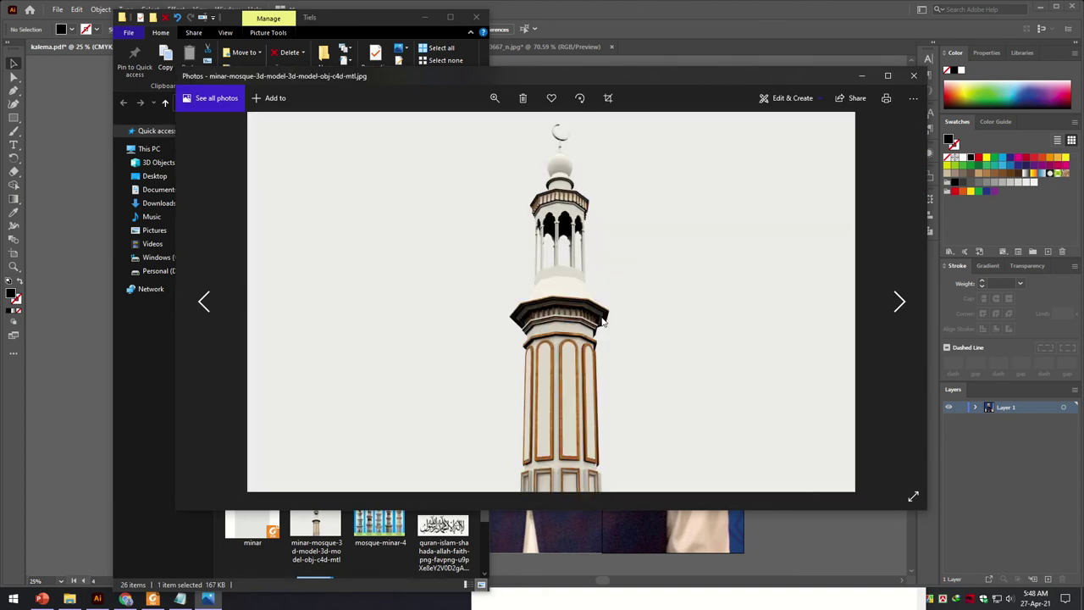
pyautogui.scroll(1, 568, 314)
pyautogui.click(914, 75)
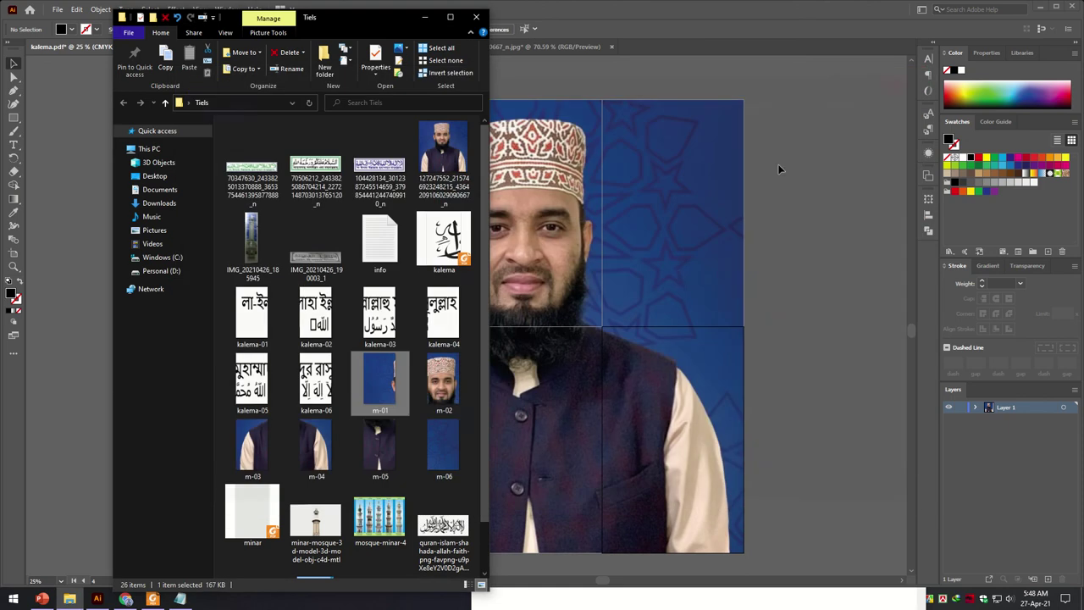
pyautogui.scroll(-1, 411, 406)
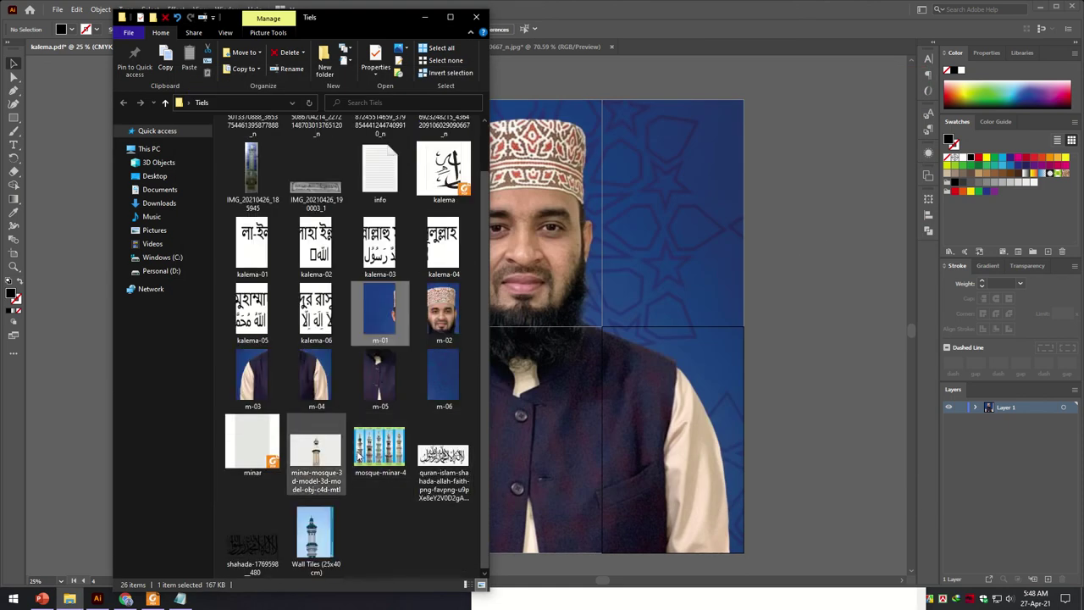
# Step: Open the minaret image in Photos and browse through the tiles to m-04
pyautogui.doubleClick(379, 448)
pyautogui.press('Right')
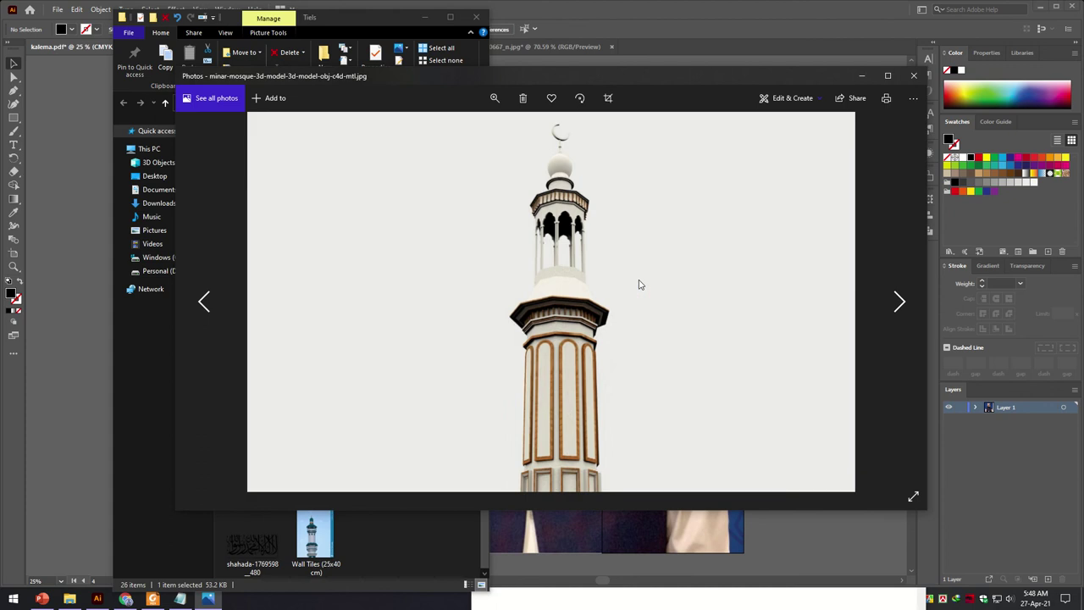
pyautogui.press('Right')
pyautogui.press('Left')
pyautogui.press('Left')
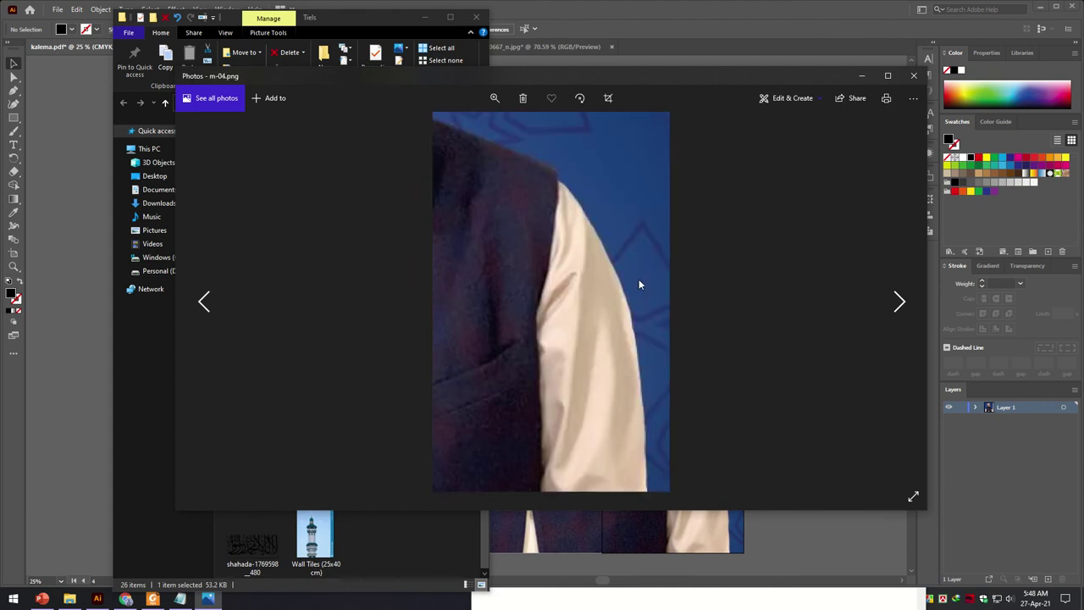